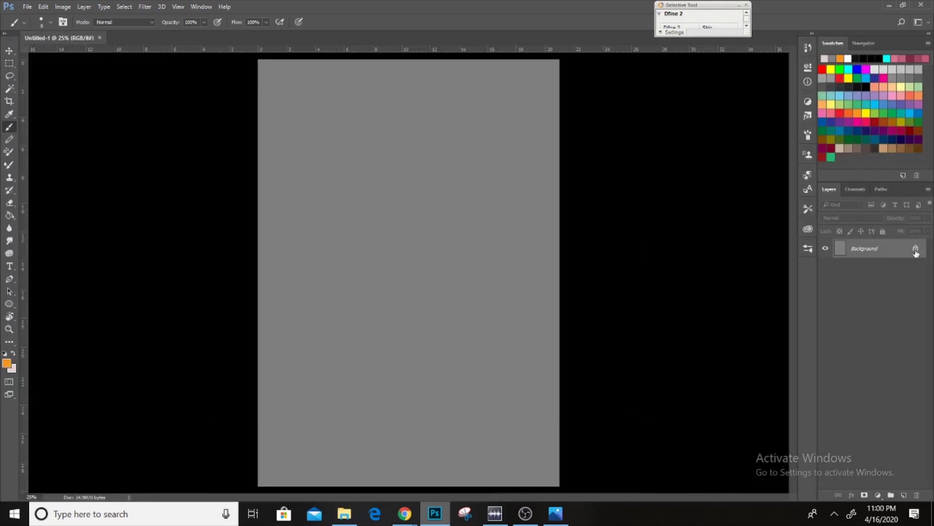
Step: Unlock the background layer, drag the five DOOM images onto the canvas, and commit the first
{"action": "left_click", "coordinate": [915, 250]}
{"action": "key", "text": "v"}
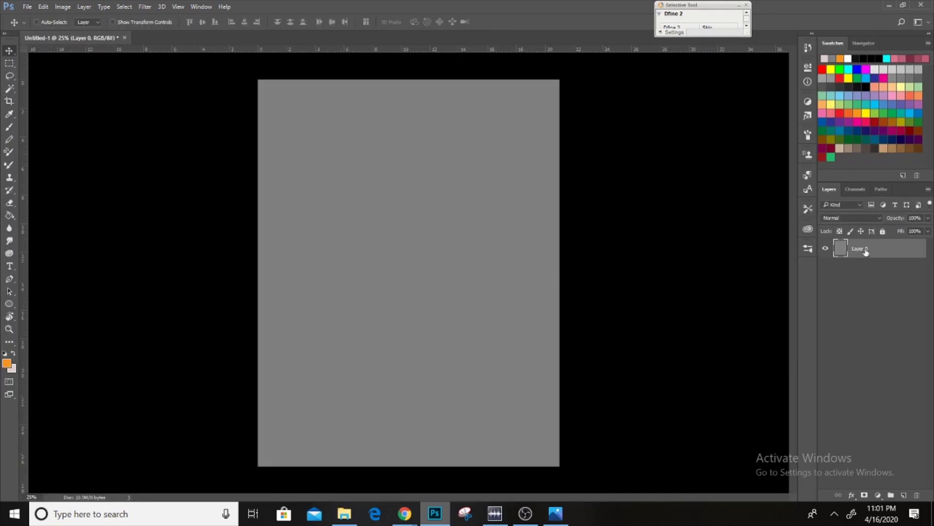
{"action": "left_click", "coordinate": [344, 513]}
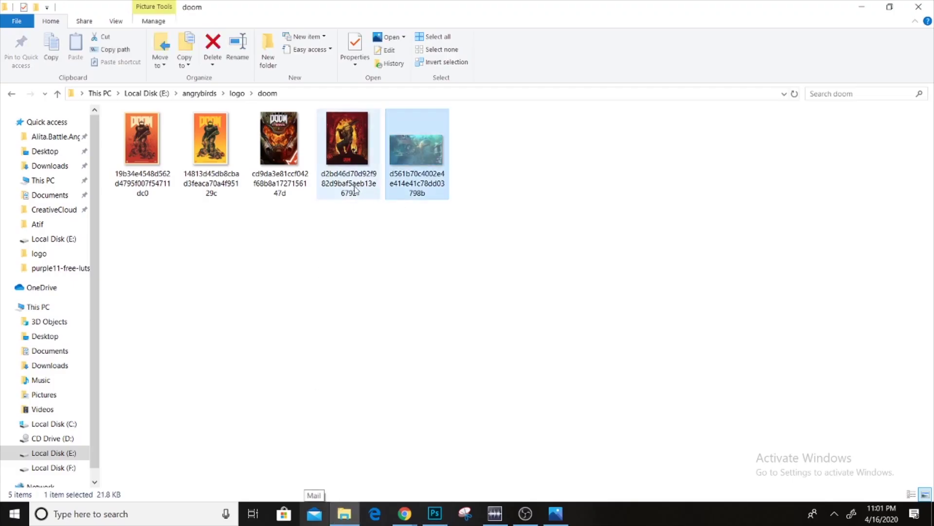
{"action": "left_click_drag", "start_coordinate": [463, 190], "coordinate": [146, 180]}
{"action": "mouse_move", "coordinate": [210, 146]}
{"action": "left_mouse_down"}
{"action": "mouse_move", "coordinate": [252, 236]}
{"action": "mouse_move", "coordinate": [430, 254]}
{"action": "left_mouse_up"}
{"action": "left_click", "coordinate": [333, 22]}
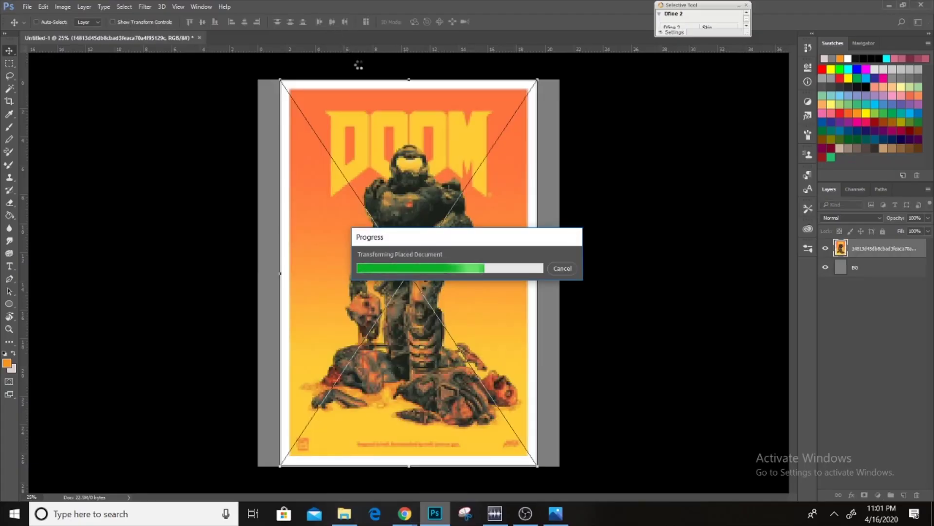
Step: Commit the placement of the remaining DOOM images, including DOOM Eternal and the red DOOM image
{"action": "left_click", "coordinate": [333, 21]}
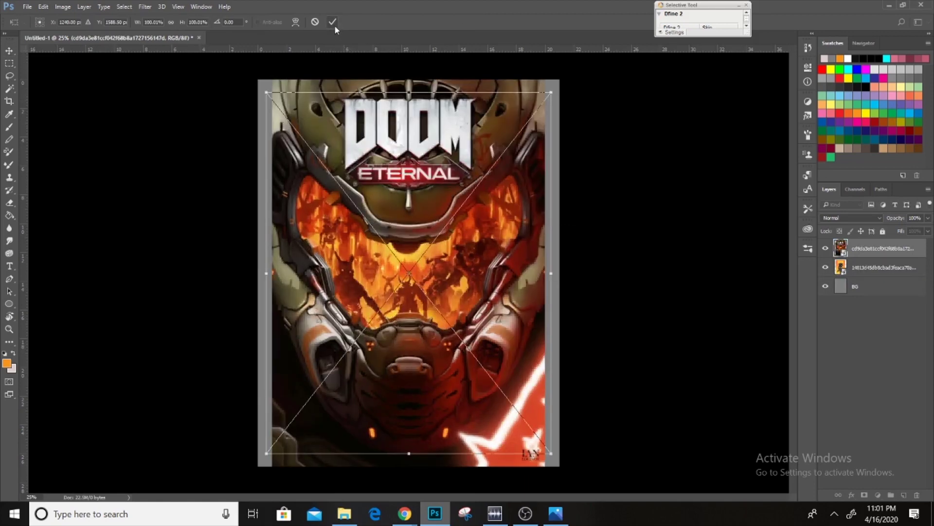
{"action": "left_click", "coordinate": [333, 21]}
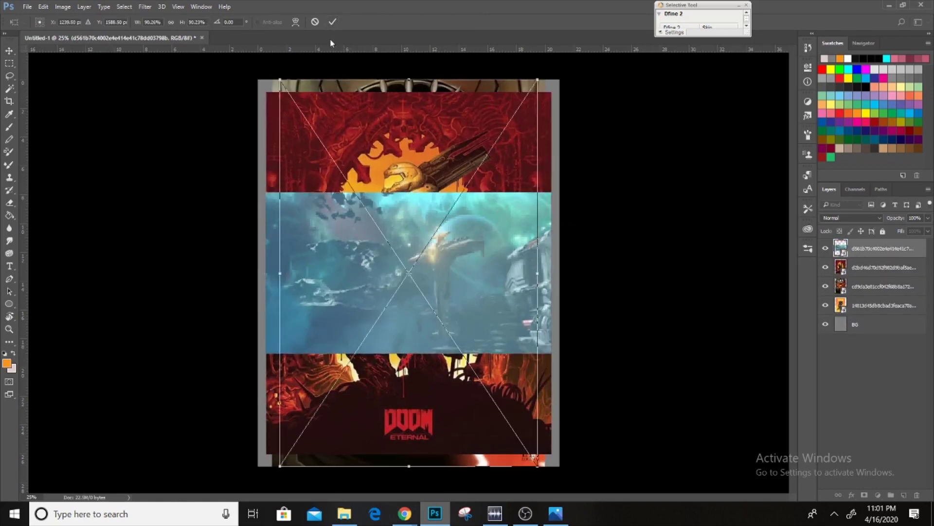
{"action": "key", "text": "Return"}
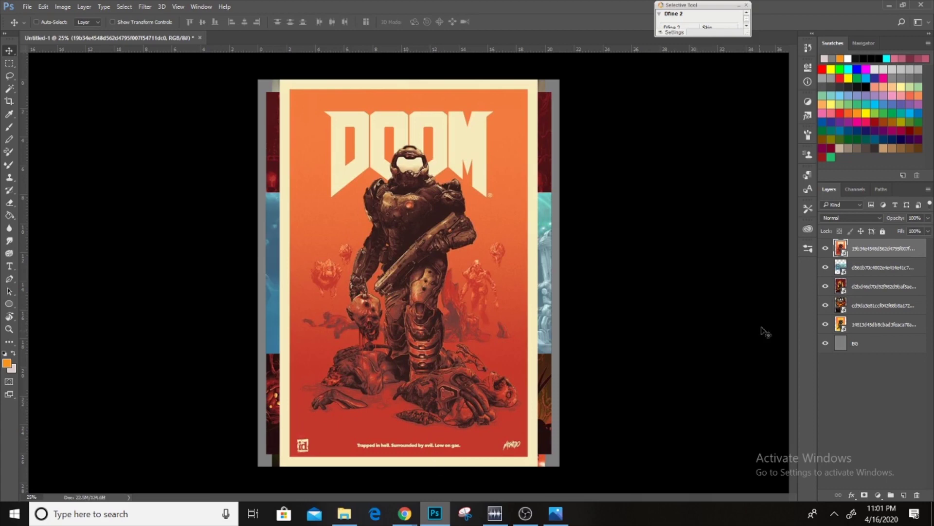
Step: Hide the reference layers, group them as 'ref', and show the orange DOOM poster
{"action": "left_click_drag", "start_coordinate": [825, 248], "coordinate": [825, 324]}
{"action": "left_click", "coordinate": [825, 248]}
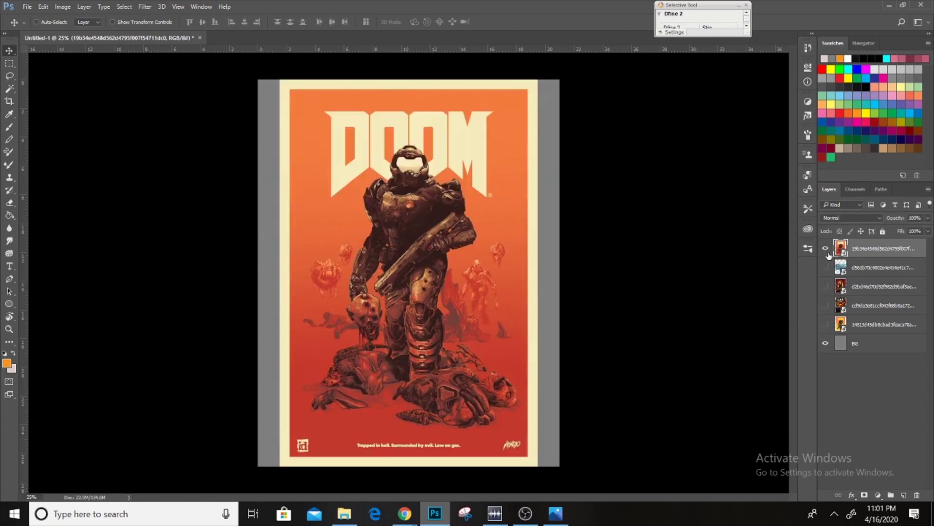
{"action": "left_click", "coordinate": [876, 413]}
{"action": "left_click", "coordinate": [890, 495]}
{"action": "double_click", "coordinate": [857, 245]}
{"action": "type", "text": "ref"}
{"action": "key", "text": "Return"}
{"action": "left_click", "coordinate": [826, 335]}
Step: Move the orange DOOM poster out of ref and scale it to about 116%
{"action": "key", "text": "b"}
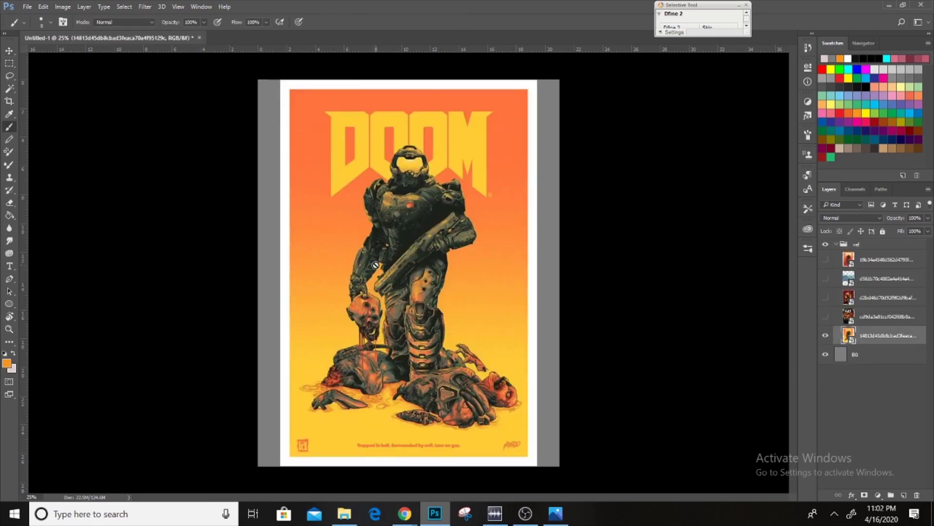
{"action": "left_click_drag", "start_coordinate": [848, 336], "coordinate": [845, 276]}
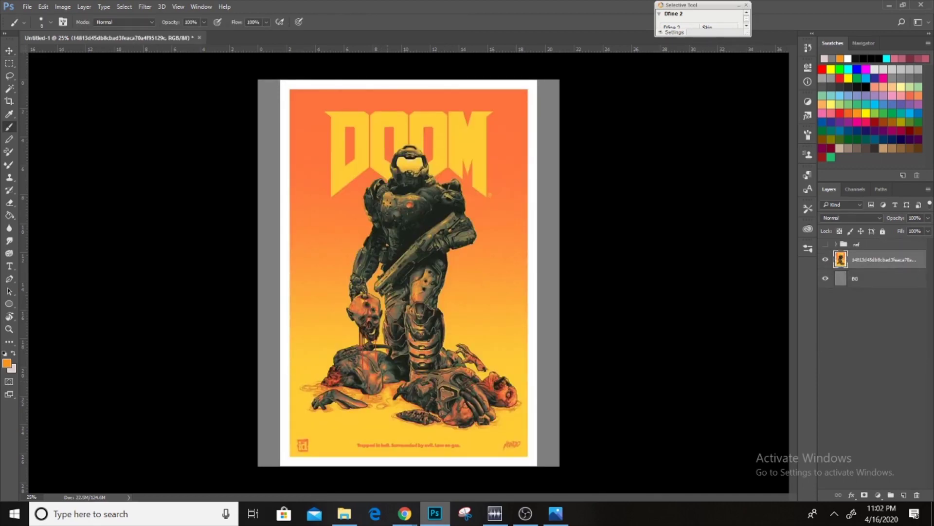
{"action": "key", "text": "ctrl+t"}
{"action": "left_click_drag", "start_coordinate": [281, 80], "coordinate": [220, 42]}
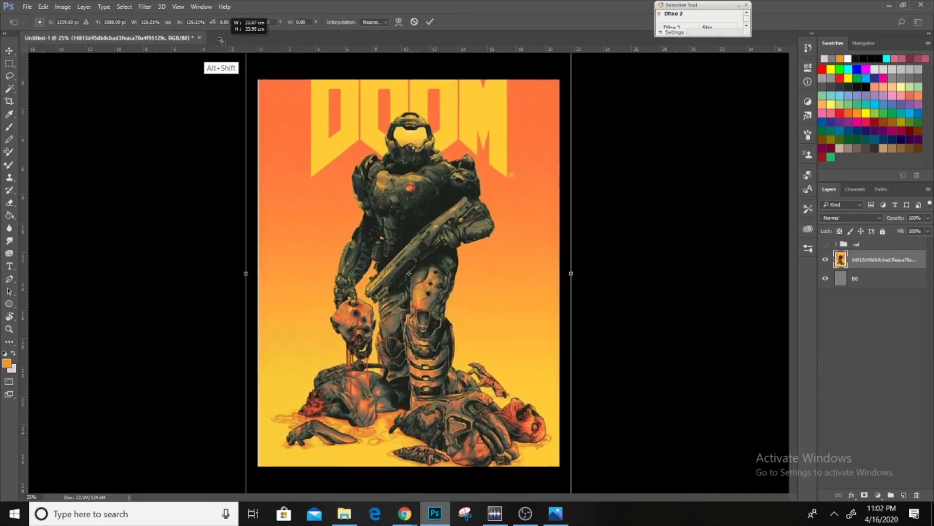
{"action": "scroll", "coordinate": [280, 148], "scroll_direction": "down", "scroll_amount": 1}
{"action": "left_click_drag", "start_coordinate": [220, 42], "coordinate": [304, 127]}
{"action": "key", "text": "Return"}
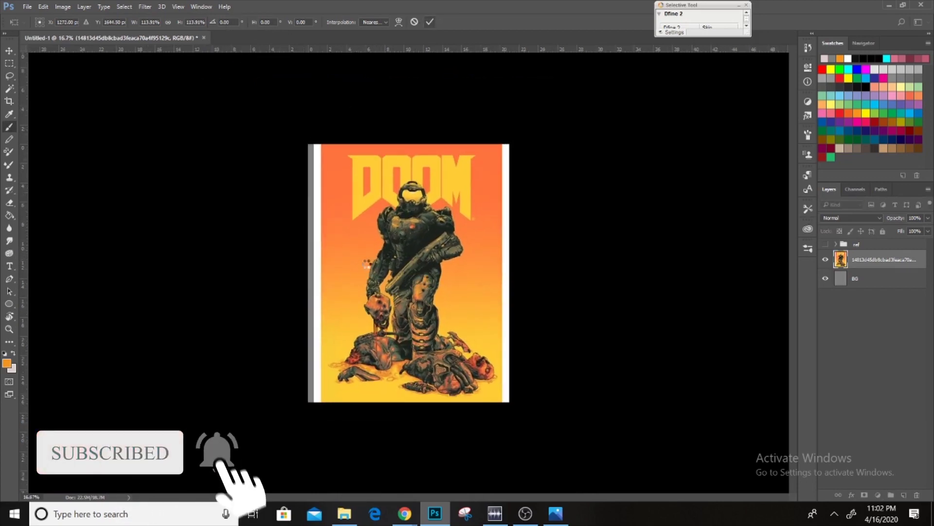
{"action": "scroll", "coordinate": [326, 227], "scroll_direction": "up", "scroll_amount": 2}
{"action": "left_click", "coordinate": [9, 75]}
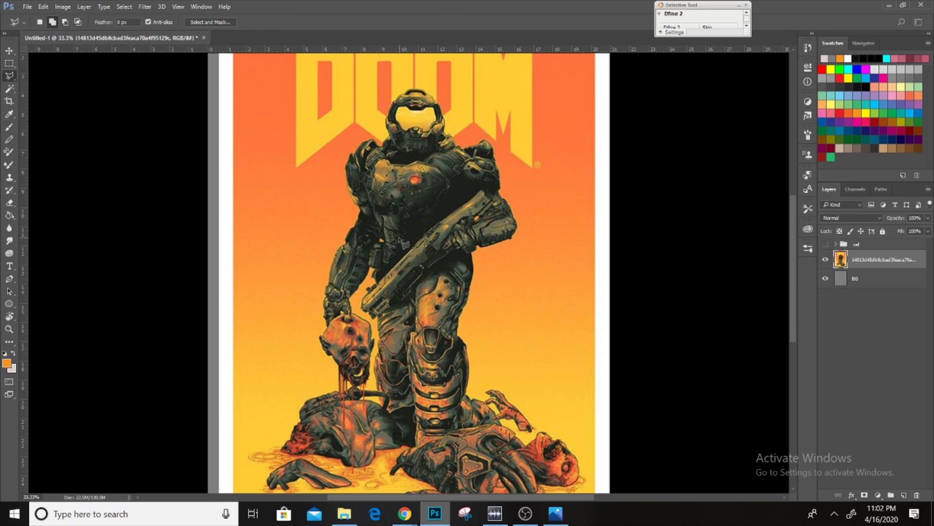
Step: Trace a Polygonal Lasso outline around the Slayer's helmet, shoulder, arm and hanging skull
{"action": "scroll", "coordinate": [471, 233], "scroll_direction": "up", "scroll_amount": 1}
{"action": "scroll", "coordinate": [470, 232], "scroll_direction": "up", "scroll_amount": 1}
{"action": "scroll", "coordinate": [496, 230], "scroll_direction": "up", "scroll_amount": 1}
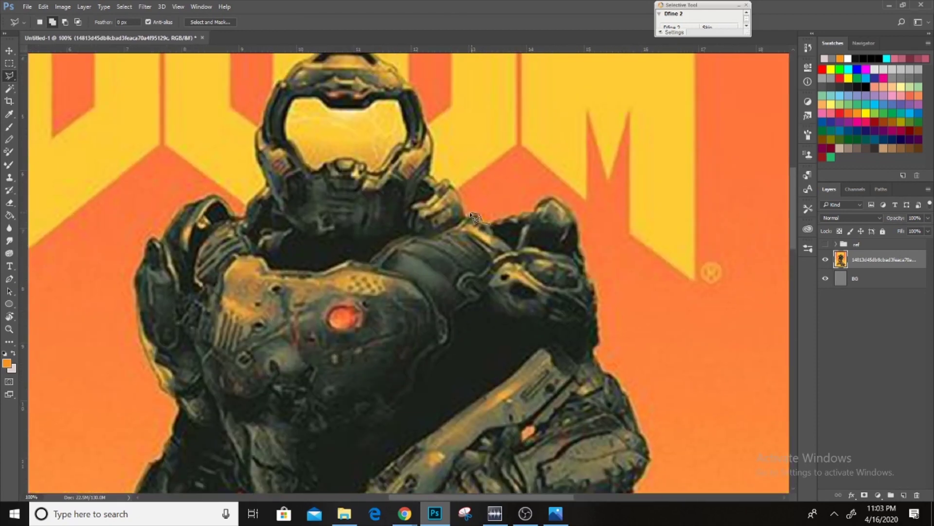
{"action": "left_click_drag", "start_coordinate": [426, 100], "coordinate": [470, 253]}
{"action": "left_click_drag", "start_coordinate": [345, 268], "coordinate": [390, 49]}
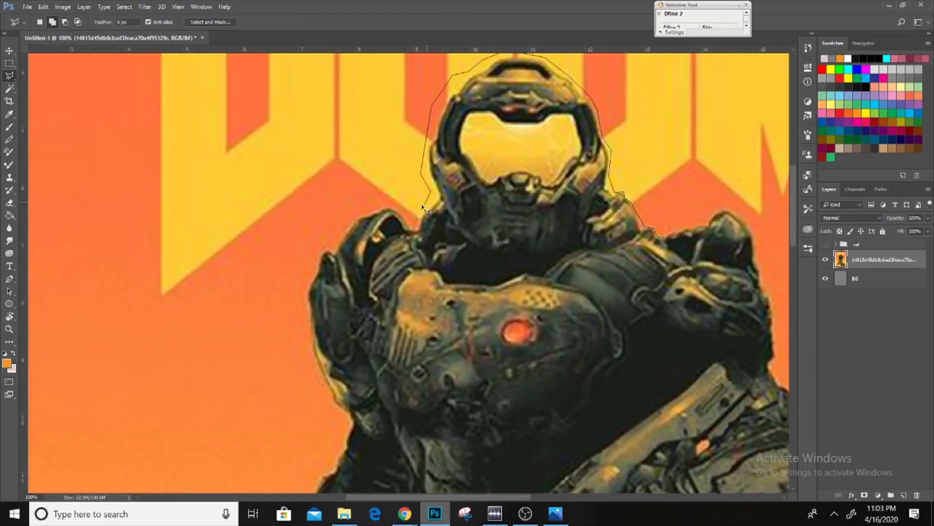
{"action": "left_click_drag", "start_coordinate": [341, 279], "coordinate": [389, 197]}
{"action": "left_click", "coordinate": [389, 197]}
{"action": "left_click_drag", "start_coordinate": [438, 335], "coordinate": [516, 185]}
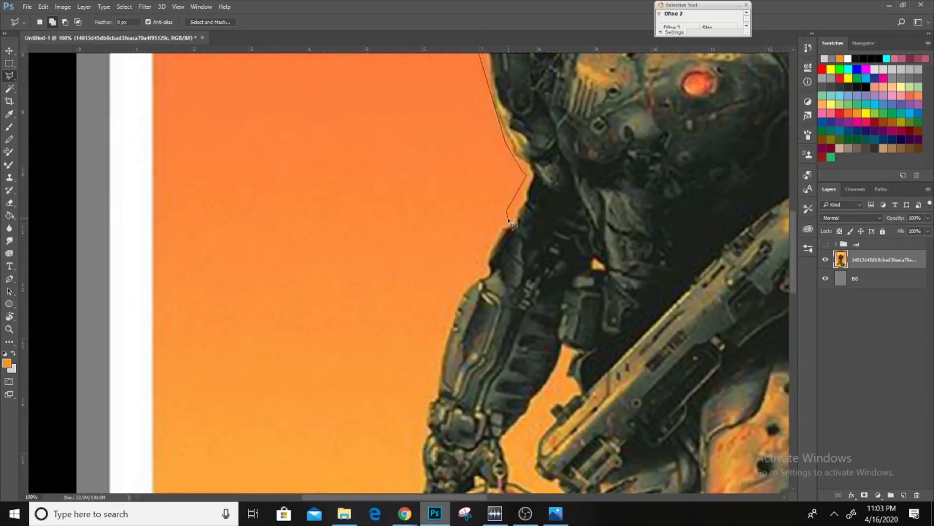
{"action": "left_click_drag", "start_coordinate": [467, 312], "coordinate": [491, 205]}
{"action": "left_click", "coordinate": [467, 209]}
{"action": "left_click_drag", "start_coordinate": [465, 380], "coordinate": [464, 296]}
{"action": "left_click", "coordinate": [467, 304]}
{"action": "left_click", "coordinate": [482, 299]}
{"action": "left_click", "coordinate": [501, 328]}
{"action": "left_click_drag", "start_coordinate": [503, 390], "coordinate": [539, 231]}
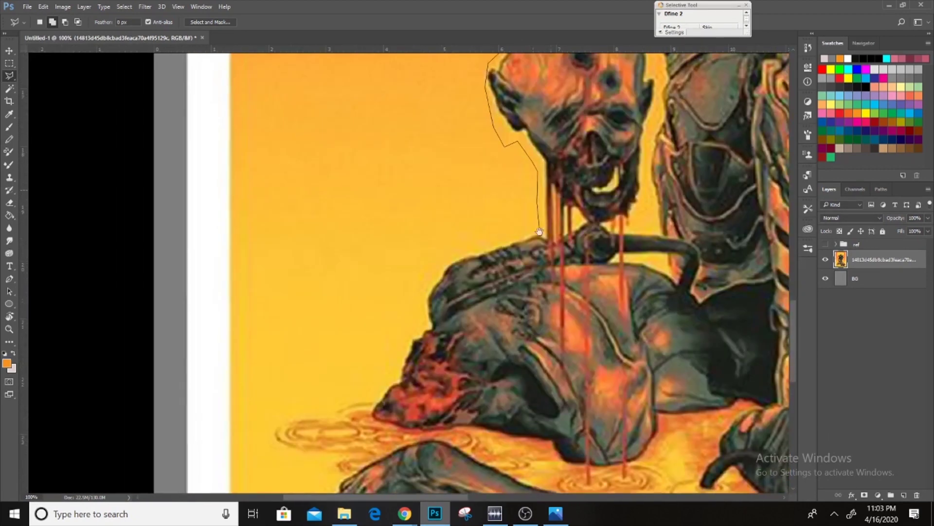
Step: Finish the outline along the demon pile, close it, and copy the figure to Layer 1
{"action": "left_click_drag", "start_coordinate": [336, 409], "coordinate": [244, 219]}
{"action": "left_click_drag", "start_coordinate": [341, 316], "coordinate": [247, 308]}
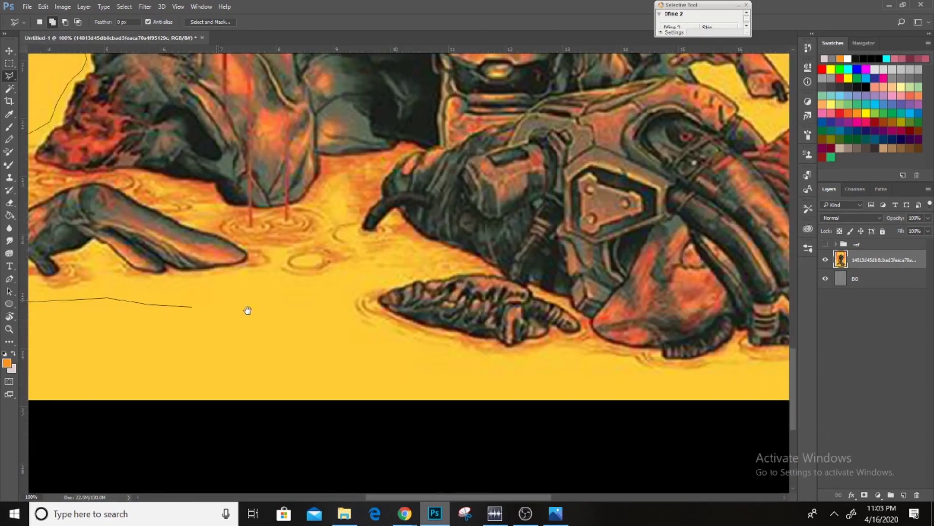
{"action": "left_click", "coordinate": [411, 359]}
{"action": "left_click_drag", "start_coordinate": [411, 358], "coordinate": [528, 373]}
{"action": "left_click", "coordinate": [559, 318]}
{"action": "left_click_drag", "start_coordinate": [361, 111], "coordinate": [500, 421]}
{"action": "mouse_move", "coordinate": [321, 197]}
{"action": "left_mouse_down"}
{"action": "mouse_move", "coordinate": [494, 137]}
{"action": "mouse_move", "coordinate": [407, 388]}
{"action": "left_mouse_up"}
{"action": "left_click", "coordinate": [359, 237]}
{"action": "left_click", "coordinate": [321, 278]}
{"action": "left_click", "coordinate": [359, 237]}
{"action": "key", "text": "ctrl+j"}
{"action": "left_click", "coordinate": [825, 278]}
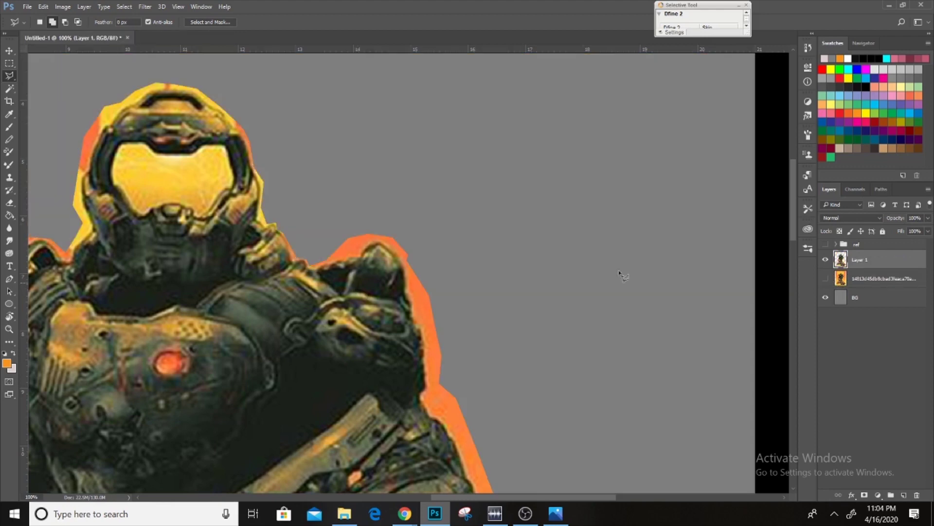
Step: Position the cut-out character and enlarge the blue temple image behind it
{"action": "key", "text": "ctrl+minus"}
{"action": "key", "text": "ctrl+minus"}
{"action": "key", "text": "ctrl+minus"}
{"action": "key", "text": "ctrl+minus"}
{"action": "key", "text": "v"}
{"action": "left_click_drag", "start_coordinate": [390, 441], "coordinate": [383, 427]}
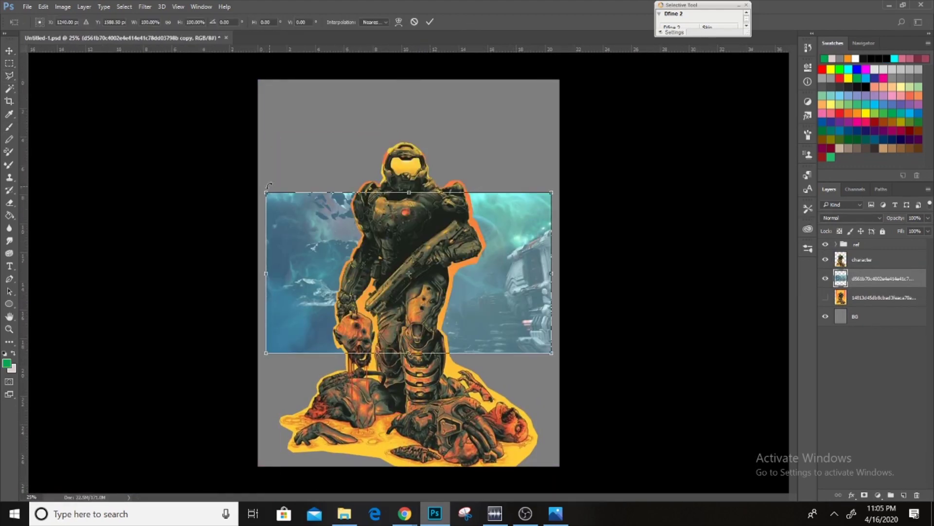
{"action": "left_click_drag", "start_coordinate": [254, 179], "coordinate": [137, 117]}
{"action": "left_click_drag", "start_coordinate": [463, 303], "coordinate": [484, 298]}
{"action": "key", "text": "Return"}
Step: Add Levels and Hue/Saturation clipped to the temple image, shifting its hue toward olive-gold
{"action": "key", "text": "b"}
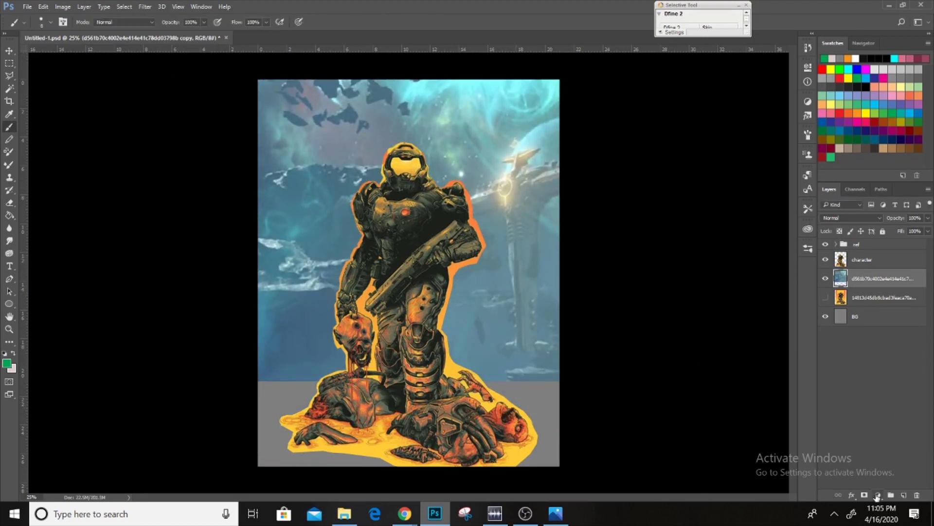
{"action": "left_click", "coordinate": [877, 496]}
{"action": "left_click", "coordinate": [895, 229]}
{"action": "left_click", "coordinate": [686, 162]}
{"action": "left_click", "coordinate": [794, 86]}
{"action": "left_click", "coordinate": [877, 496]}
{"action": "left_click", "coordinate": [759, 359]}
{"action": "left_click_drag", "start_coordinate": [722, 127], "coordinate": [666, 132]}
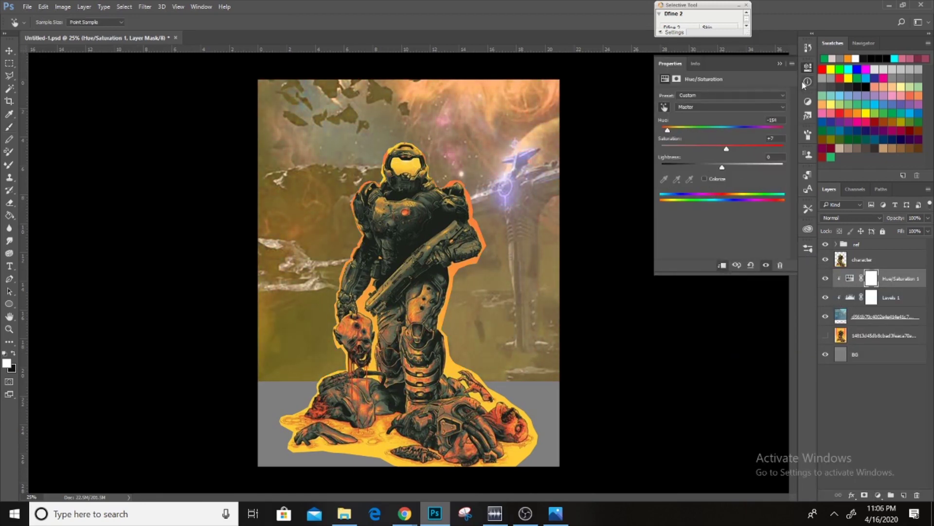
{"action": "left_click", "coordinate": [808, 67]}
Step: Add a layer mask to the character layer and ready the Brush
{"action": "left_click", "coordinate": [861, 259]}
{"action": "left_click", "coordinate": [865, 495]}
{"action": "key", "text": "b"}
{"action": "scroll", "coordinate": [407, 184], "scroll_direction": "up", "scroll_amount": 2}
{"action": "scroll", "coordinate": [408, 184], "scroll_direction": "up", "scroll_amount": 1}
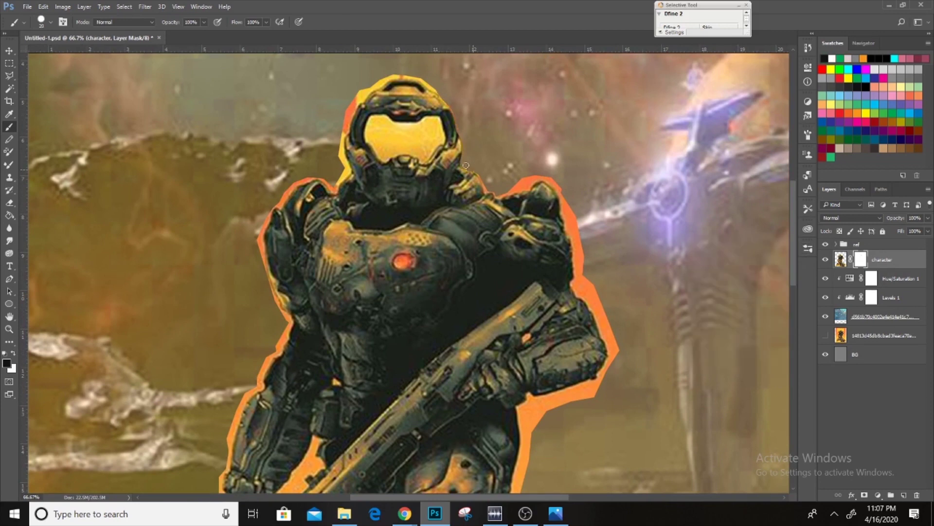
Step: Paint on the character mask to hide the orange outline along the leg
{"action": "scroll", "coordinate": [515, 182], "scroll_direction": "down", "scroll_amount": 1}
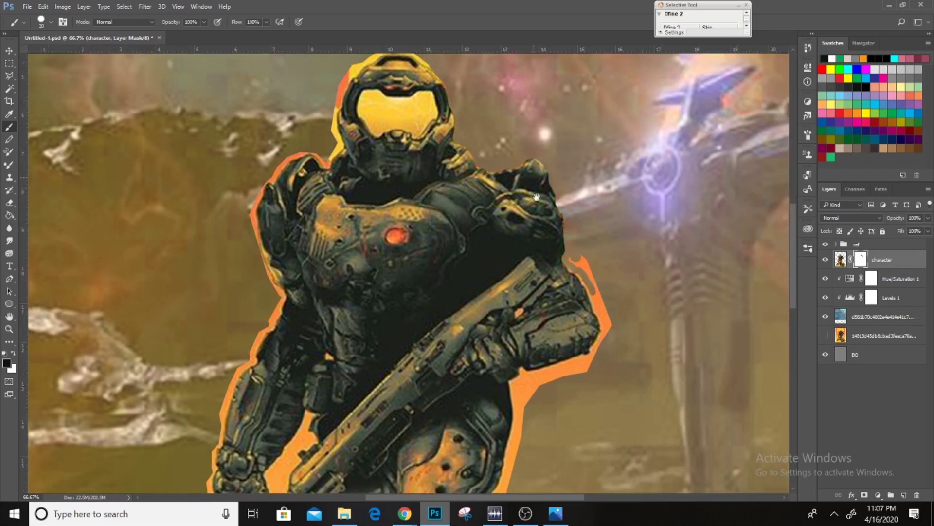
{"action": "scroll", "coordinate": [534, 203], "scroll_direction": "down", "scroll_amount": 3}
{"action": "left_click_drag", "start_coordinate": [479, 296], "coordinate": [467, 317]}
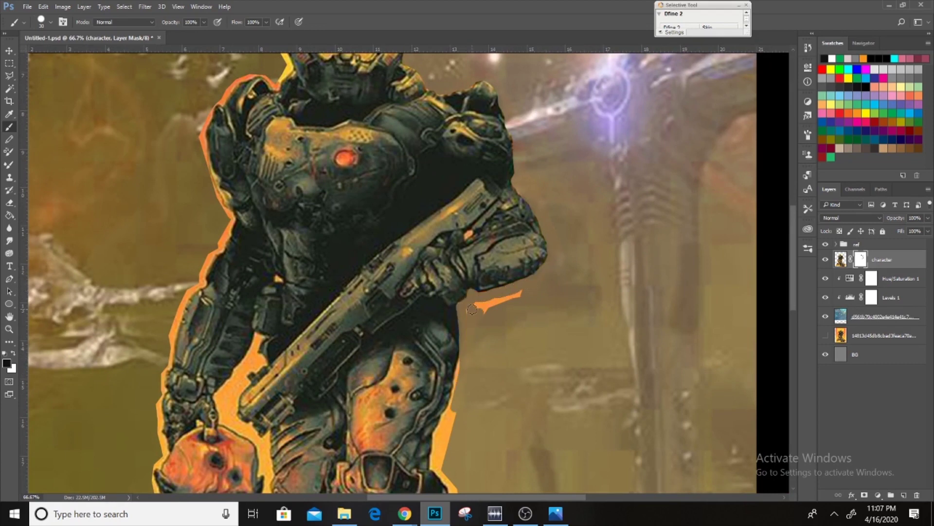
{"action": "scroll", "coordinate": [529, 188], "scroll_direction": "down", "scroll_amount": 3}
{"action": "left_click", "coordinate": [527, 196], "text": "shift"}
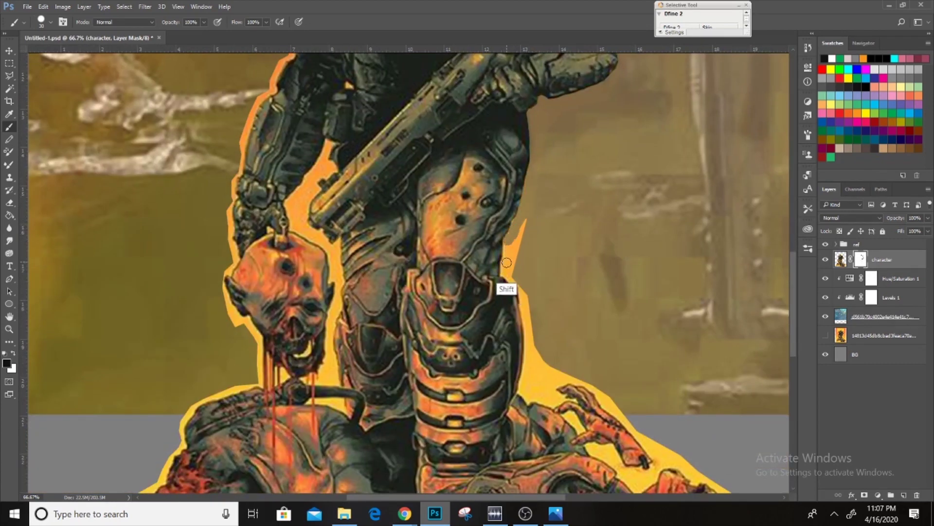
{"action": "scroll", "coordinate": [512, 259], "scroll_direction": "down", "scroll_amount": 3}
{"action": "left_click", "coordinate": [471, 209], "text": "shift"}
Step: Select the yellow pools on the right and left with the Magic Wand
{"action": "key", "text": "w"}
{"action": "left_click", "coordinate": [485, 232]}
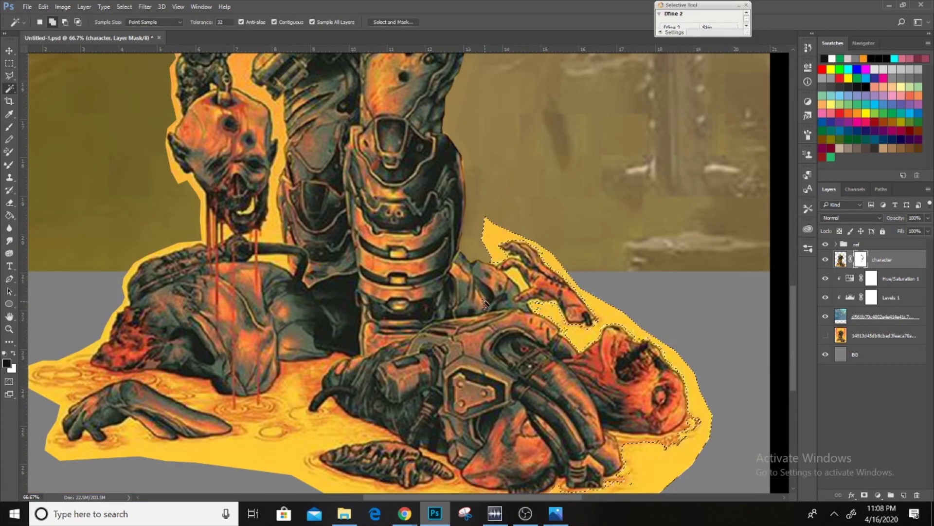
{"action": "scroll", "coordinate": [576, 414], "scroll_direction": "down", "scroll_amount": 2}
{"action": "left_click", "coordinate": [136, 224], "text": "shift"}
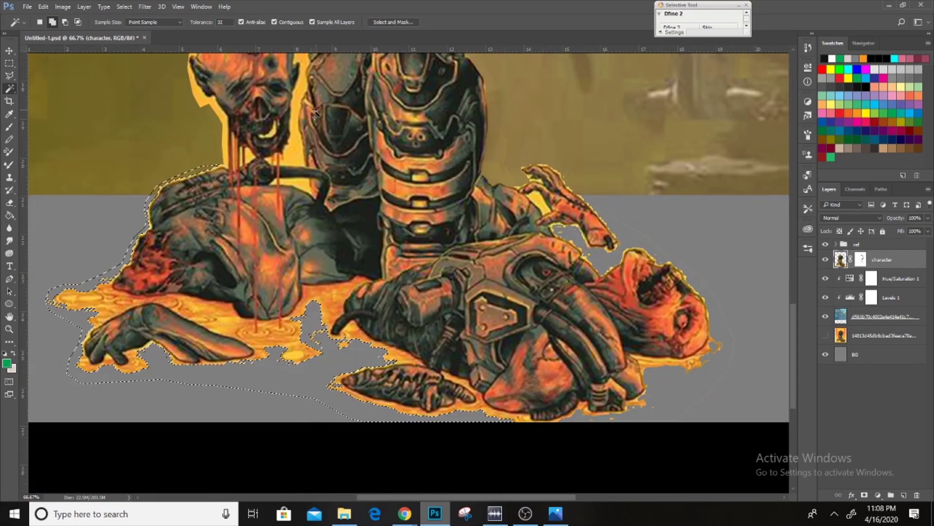
{"action": "scroll", "coordinate": [206, 73], "scroll_direction": "up", "scroll_amount": 3}
{"action": "scroll", "coordinate": [206, 73], "scroll_direction": "up", "scroll_amount": 5}
{"action": "scroll", "coordinate": [292, 146], "scroll_direction": "up", "scroll_amount": 2}
{"action": "scroll", "coordinate": [340, 161], "scroll_direction": "down", "scroll_amount": 3}
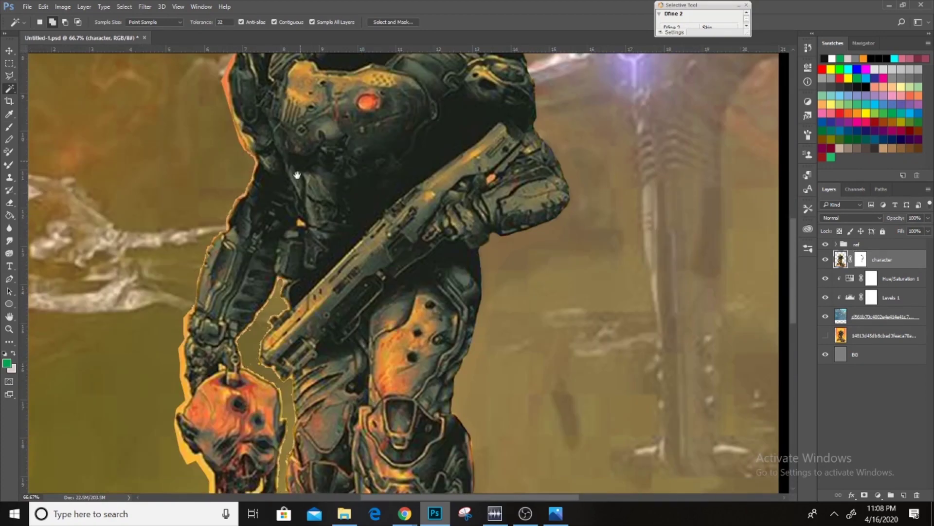
{"action": "scroll", "coordinate": [377, 165], "scroll_direction": "up", "scroll_amount": 3}
Step: Switch to the Brush and pan around the figure to refine the mask edges
{"action": "key", "text": "e"}
{"action": "key", "text": "b"}
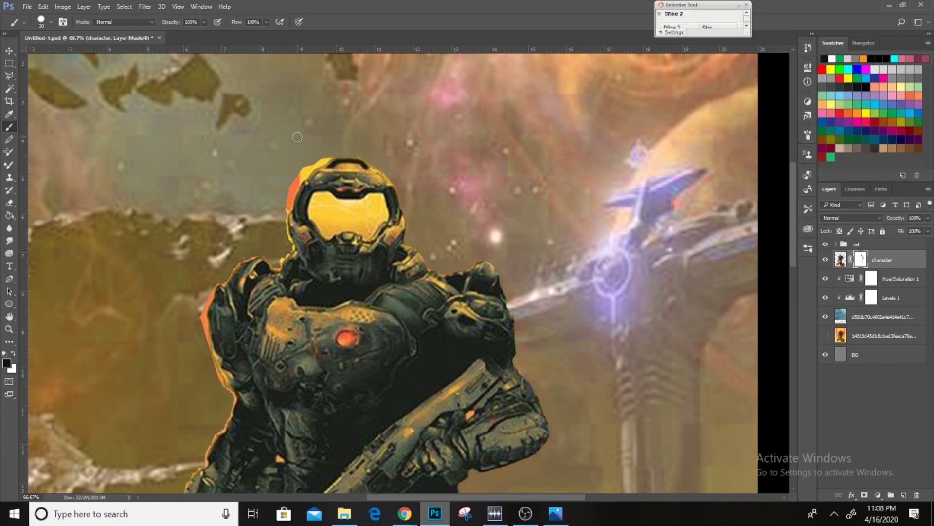
{"action": "scroll", "coordinate": [331, 154], "scroll_direction": "down", "scroll_amount": 2}
{"action": "scroll", "coordinate": [328, 134], "scroll_direction": "left", "scroll_amount": 1}
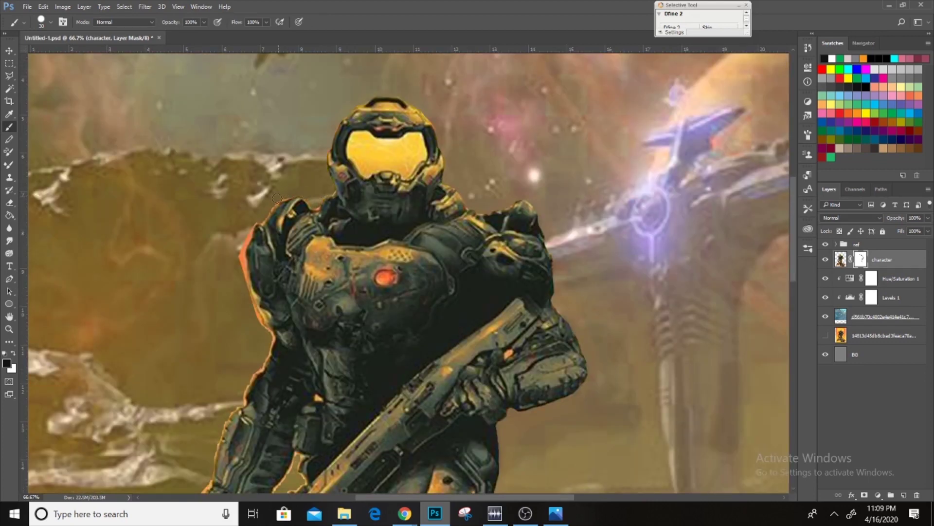
{"action": "scroll", "coordinate": [277, 198], "scroll_direction": "down", "scroll_amount": 3}
{"action": "scroll", "coordinate": [343, 138], "scroll_direction": "left", "scroll_amount": 3}
{"action": "scroll", "coordinate": [362, 216], "scroll_direction": "down", "scroll_amount": 3}
{"action": "scroll", "coordinate": [381, 163], "scroll_direction": "left", "scroll_amount": 1}
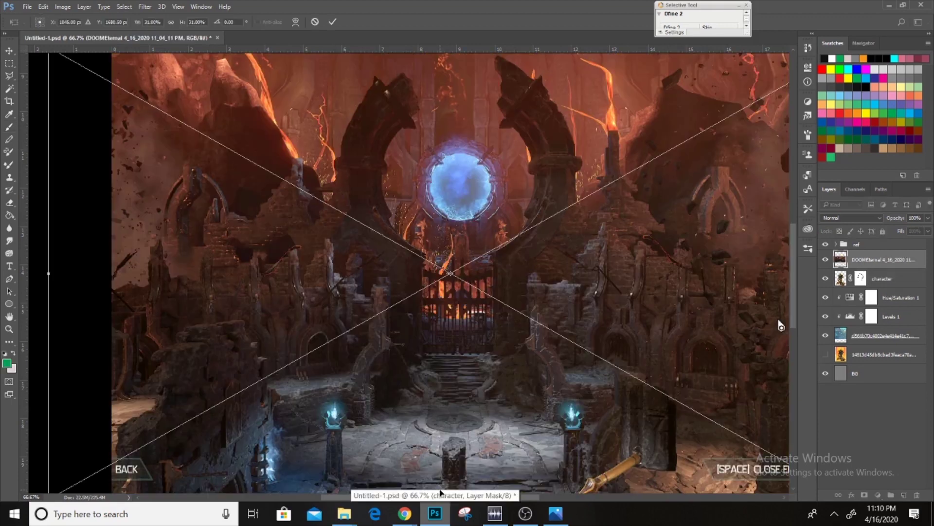
{"action": "key", "text": "ctrl+minus"}
{"action": "key", "text": "ctrl+minus"}
{"action": "key", "text": "ctrl+minus"}
Step: Commit the placed DOOMEternal image below the character and group the older adjustments as Group 1
{"action": "left_click_drag", "start_coordinate": [631, 280], "coordinate": [538, 229]}
{"action": "key", "text": "Return"}
{"action": "mouse_move", "coordinate": [841, 278]}
{"action": "left_mouse_down"}
{"action": "mouse_move", "coordinate": [842, 300]}
{"action": "mouse_move", "coordinate": [841, 287]}
{"action": "left_mouse_up"}
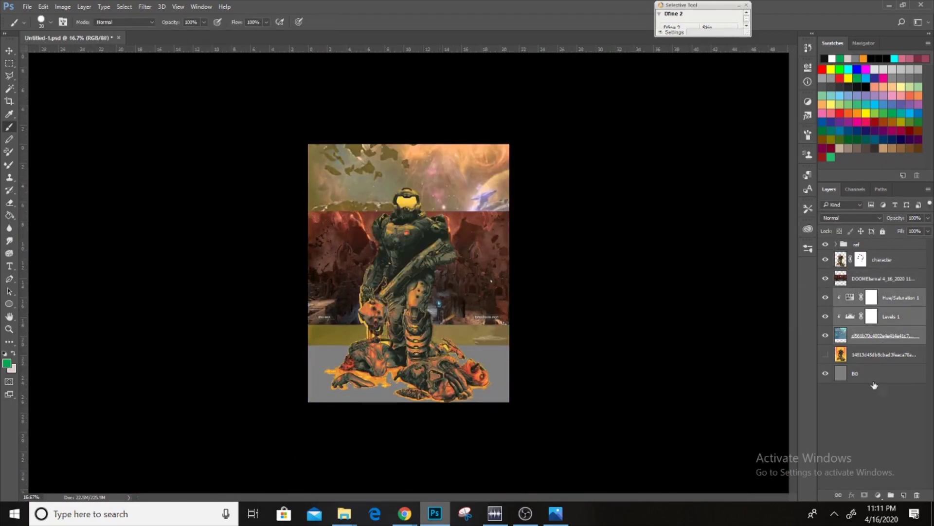
{"action": "key", "text": "ctrl+g"}
Step: Scale the DOOMEternal temple image about 325% to fill the poster
{"action": "key", "text": "ctrl+t"}
{"action": "left_click_drag", "start_coordinate": [509, 324], "coordinate": [731, 431]}
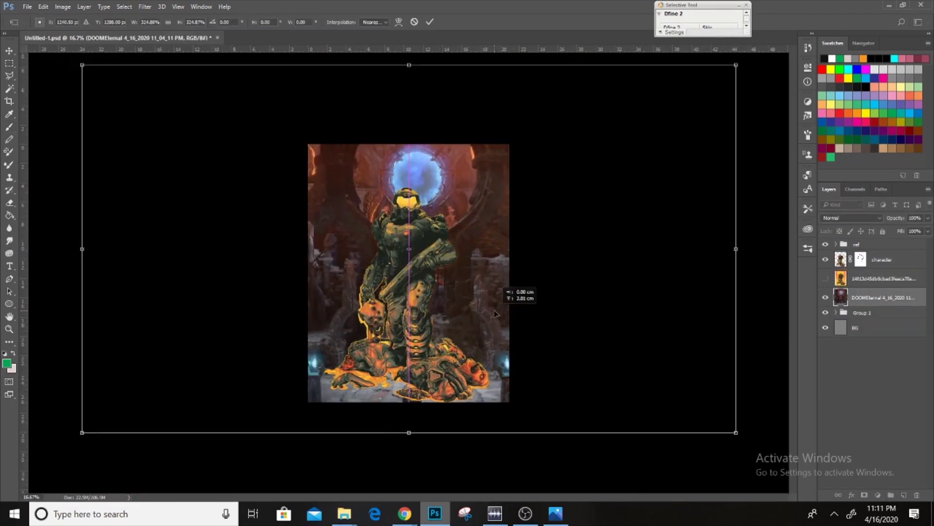
{"action": "left_click_drag", "start_coordinate": [455, 352], "coordinate": [450, 333]}
{"action": "left_click_drag", "start_coordinate": [730, 431], "coordinate": [734, 430]}
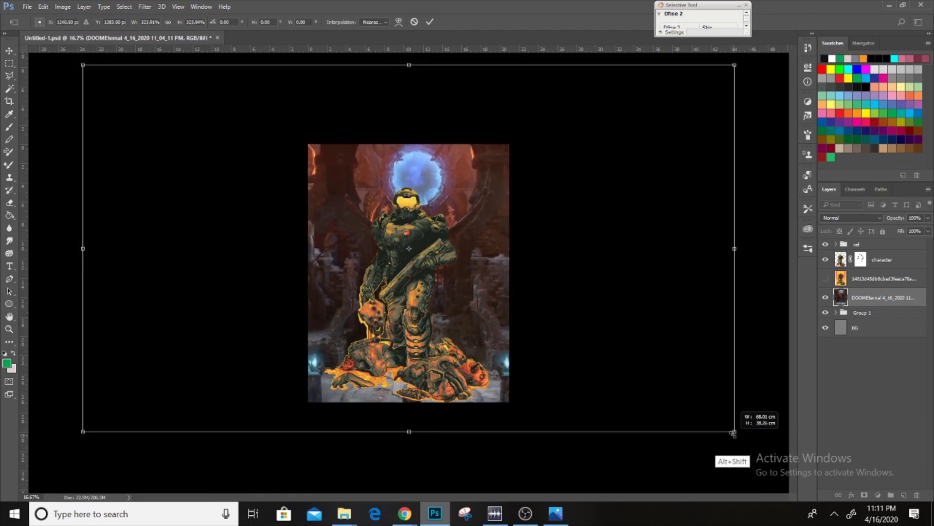
{"action": "left_click_drag", "start_coordinate": [76, 65], "coordinate": [84, 63]}
{"action": "key", "text": "Return"}
Step: Nudge the character slightly and target its layer mask with the Brush
{"action": "mouse_move", "coordinate": [448, 292]}
{"action": "left_mouse_down"}
{"action": "mouse_move", "coordinate": [426, 317]}
{"action": "mouse_move", "coordinate": [434, 289]}
{"action": "left_mouse_up"}
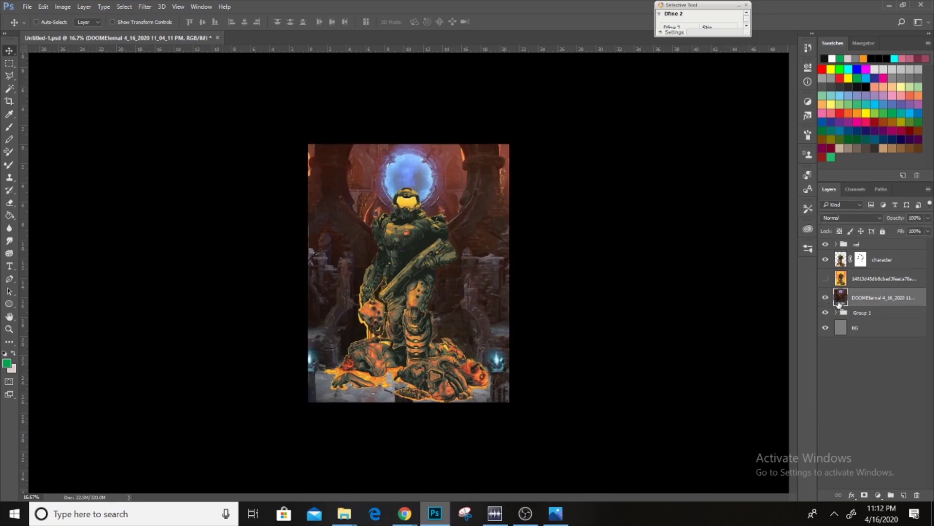
{"action": "left_click", "coordinate": [861, 259]}
{"action": "key", "text": "b"}
{"action": "scroll", "coordinate": [341, 219], "scroll_direction": "up", "scroll_amount": 5}
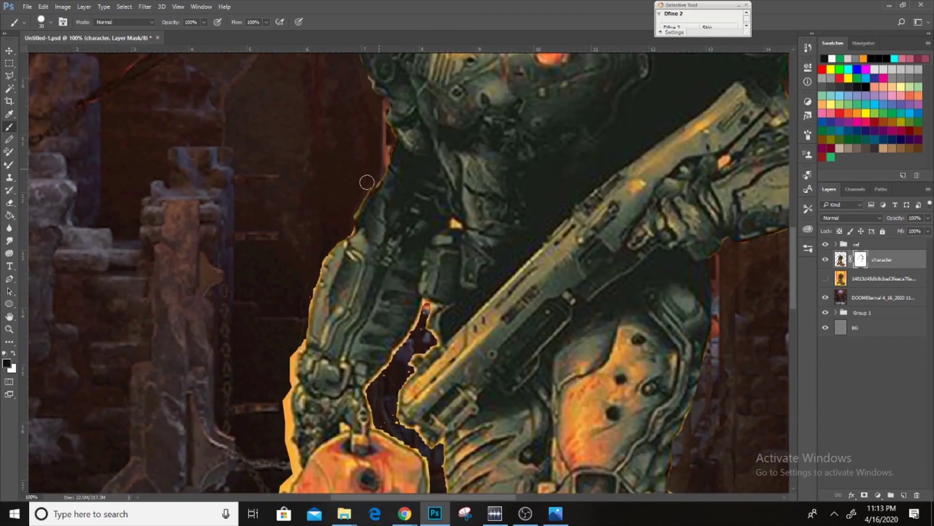
Step: Refine the character mask edges around the arm, hanging demon head, demon pile and lava floor
{"action": "left_click_drag", "start_coordinate": [330, 230], "coordinate": [355, 147]}
{"action": "left_click_drag", "start_coordinate": [329, 221], "coordinate": [291, 139]}
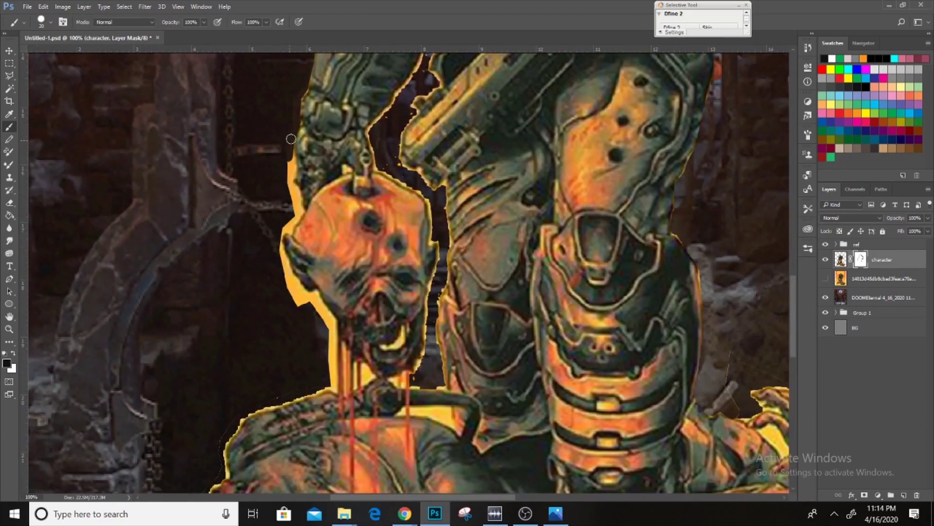
{"action": "left_click_drag", "start_coordinate": [289, 230], "coordinate": [307, 135]}
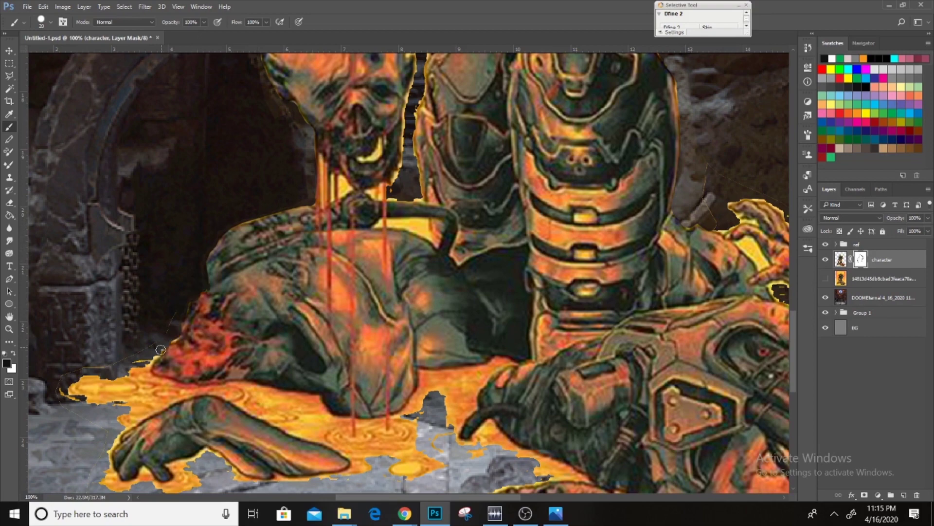
{"action": "left_click_drag", "start_coordinate": [115, 350], "coordinate": [178, 229]}
{"action": "scroll", "coordinate": [266, 334], "scroll_direction": "right", "scroll_amount": 5}
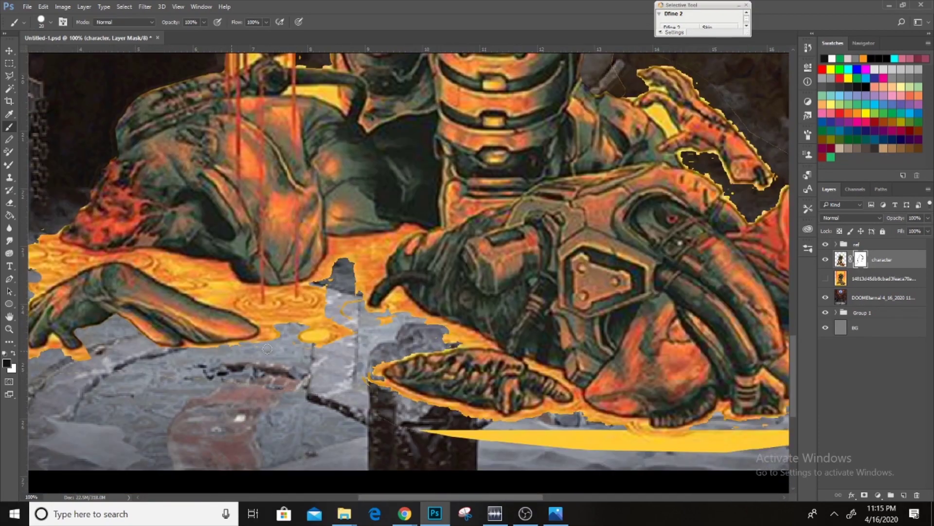
{"action": "scroll", "coordinate": [343, 266], "scroll_direction": "down", "scroll_amount": 3}
{"action": "scroll", "coordinate": [343, 266], "scroll_direction": "up", "scroll_amount": 3}
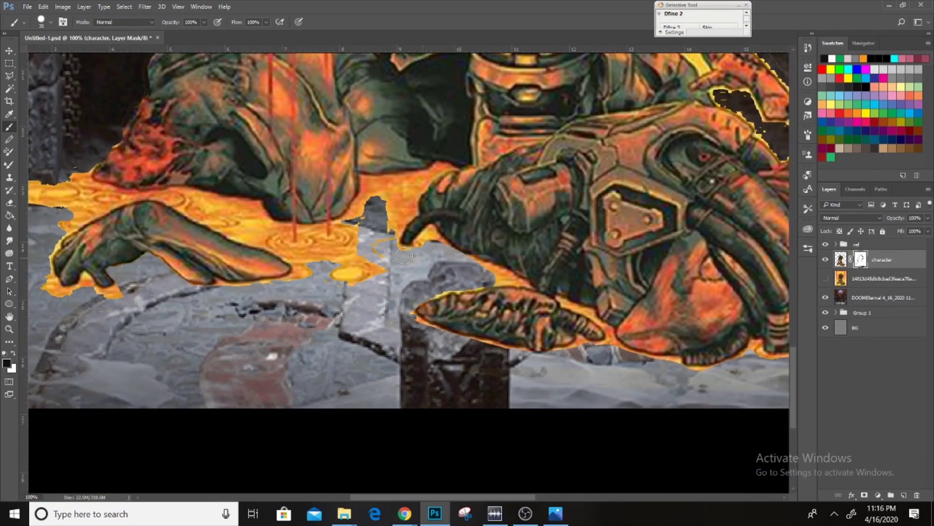
{"action": "scroll", "coordinate": [272, 168], "scroll_direction": "right", "scroll_amount": 4}
{"action": "scroll", "coordinate": [324, 142], "scroll_direction": "up", "scroll_amount": 1}
{"action": "scroll", "coordinate": [309, 173], "scroll_direction": "right", "scroll_amount": 1}
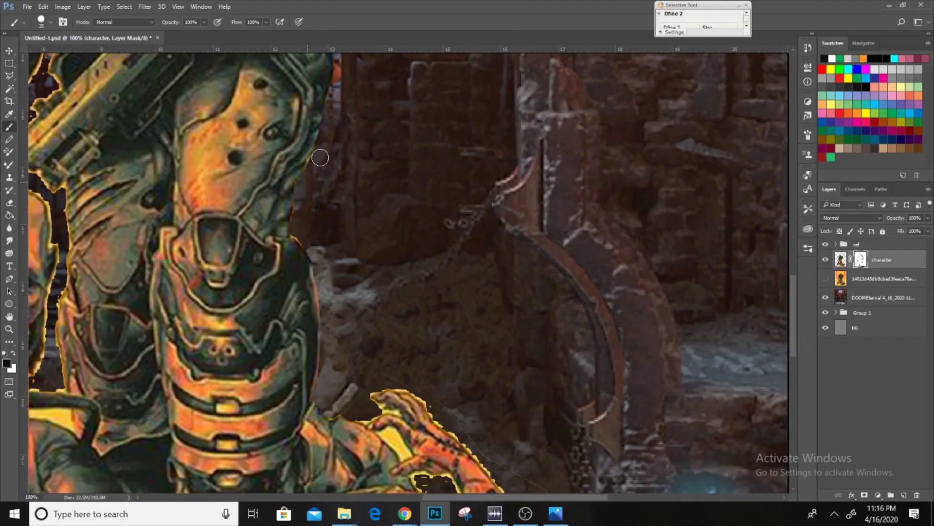
{"action": "scroll", "coordinate": [339, 184], "scroll_direction": "down", "scroll_amount": 3}
{"action": "scroll", "coordinate": [256, 209], "scroll_direction": "down", "scroll_amount": 1}
{"action": "scroll", "coordinate": [323, 200], "scroll_direction": "right", "scroll_amount": 1}
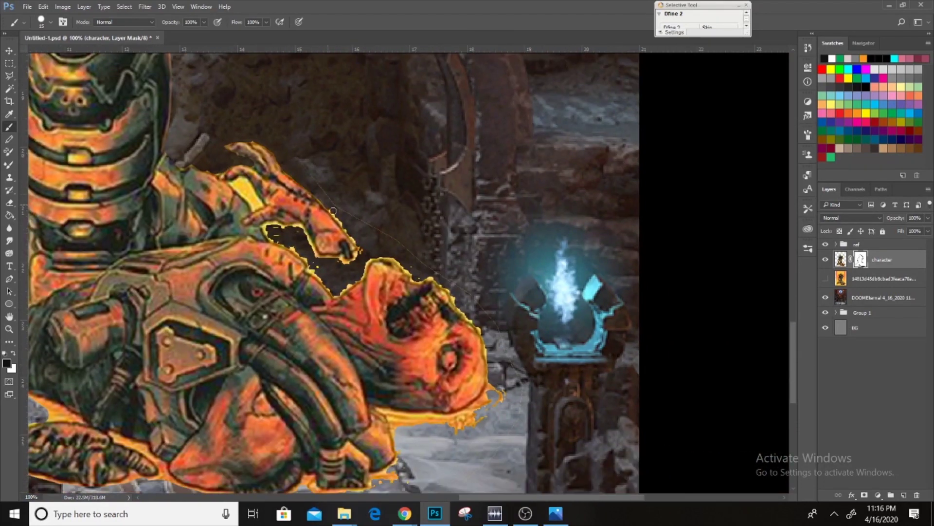
Step: Fill remaining mask gaps with Polygonal Lasso, then brush the character mask again
{"action": "key", "text": "l"}
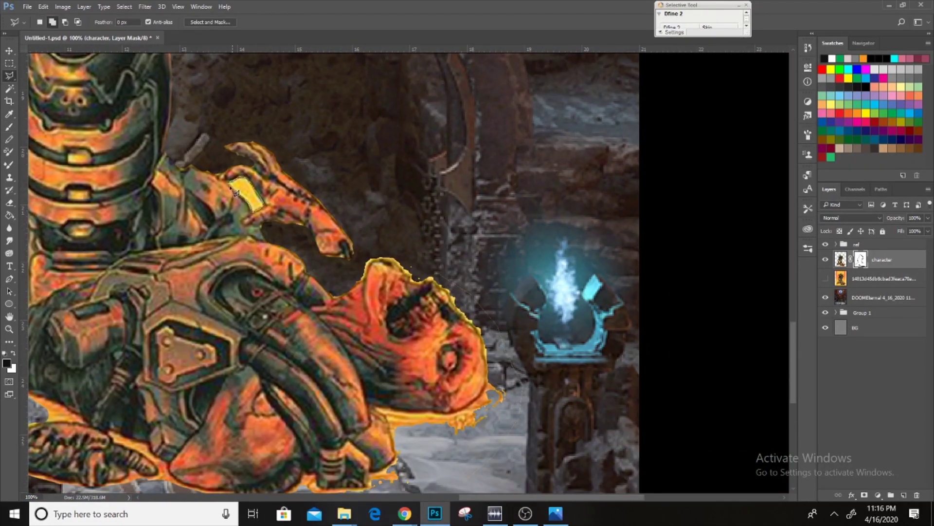
{"action": "left_click", "coordinate": [860, 260]}
{"action": "key", "text": "b"}
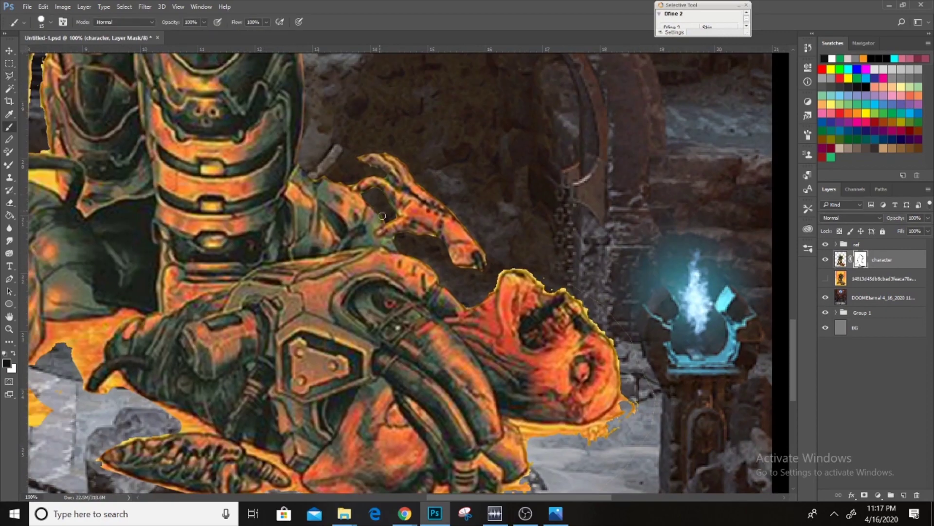
{"action": "scroll", "coordinate": [438, 171], "scroll_direction": "down", "scroll_amount": 3}
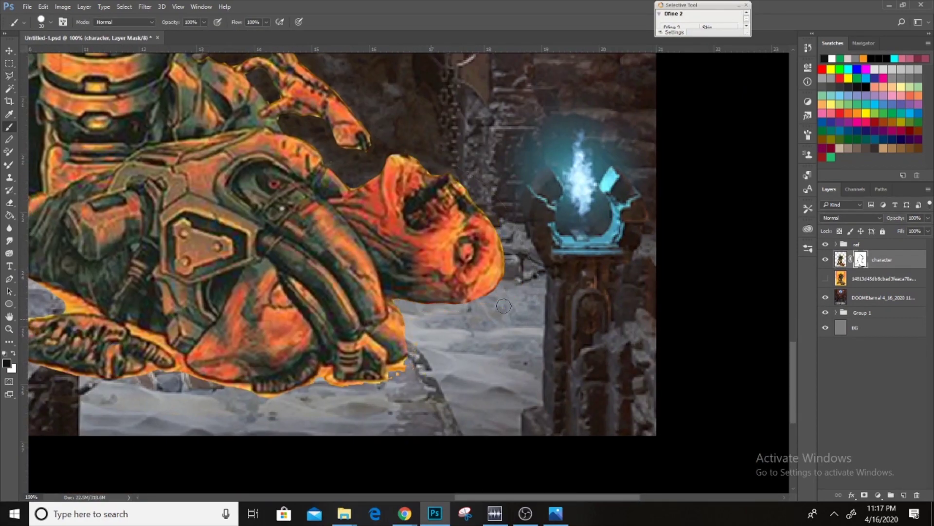
{"action": "scroll", "coordinate": [434, 316], "scroll_direction": "up", "scroll_amount": 3}
{"action": "scroll", "coordinate": [414, 244], "scroll_direction": "left", "scroll_amount": 5}
{"action": "scroll", "coordinate": [389, 171], "scroll_direction": "left", "scroll_amount": 3}
{"action": "left_click_drag", "start_coordinate": [384, 133], "coordinate": [392, 126]}
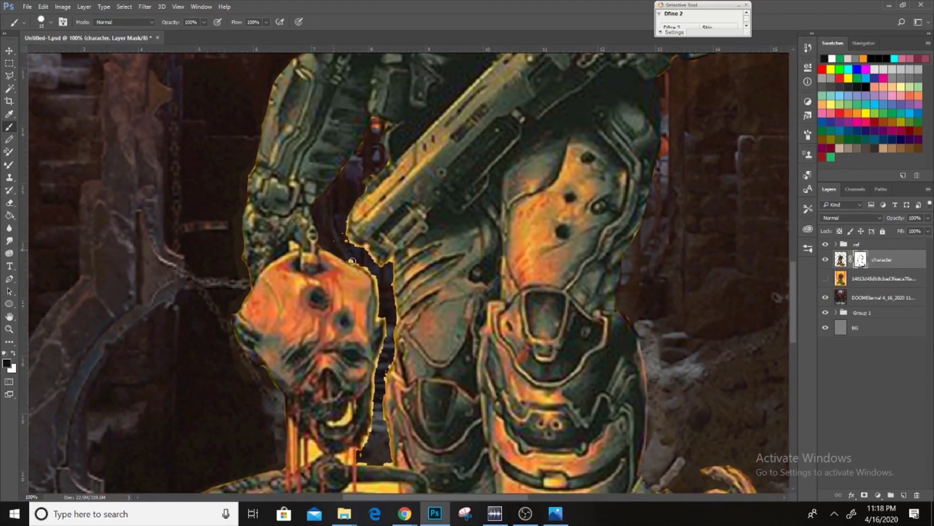
{"action": "scroll", "coordinate": [356, 183], "scroll_direction": "down", "scroll_amount": 2}
{"action": "scroll", "coordinate": [346, 204], "scroll_direction": "down", "scroll_amount": 2}
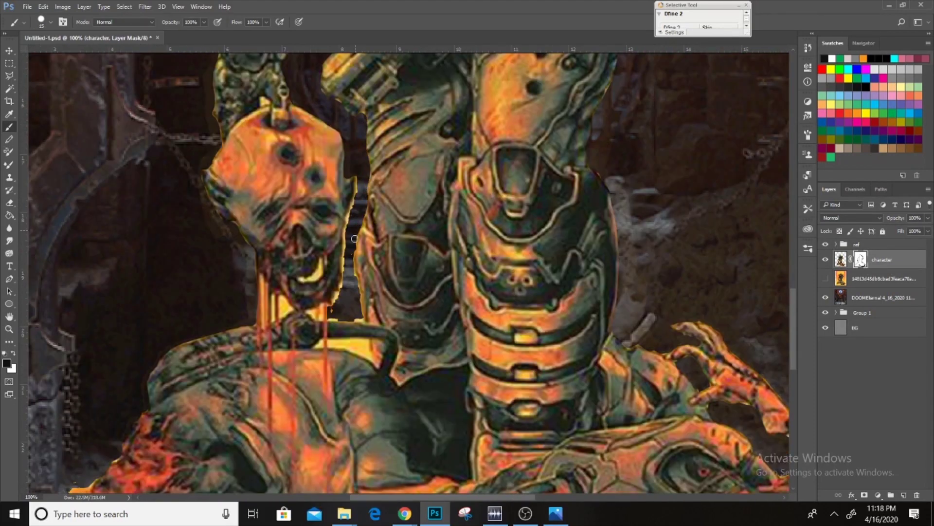
{"action": "scroll", "coordinate": [336, 224], "scroll_direction": "down", "scroll_amount": 2}
Step: Check the boots and floor edges, then add a Levels adjustment above the temple image
{"action": "left_click_drag", "start_coordinate": [335, 221], "coordinate": [345, 133]}
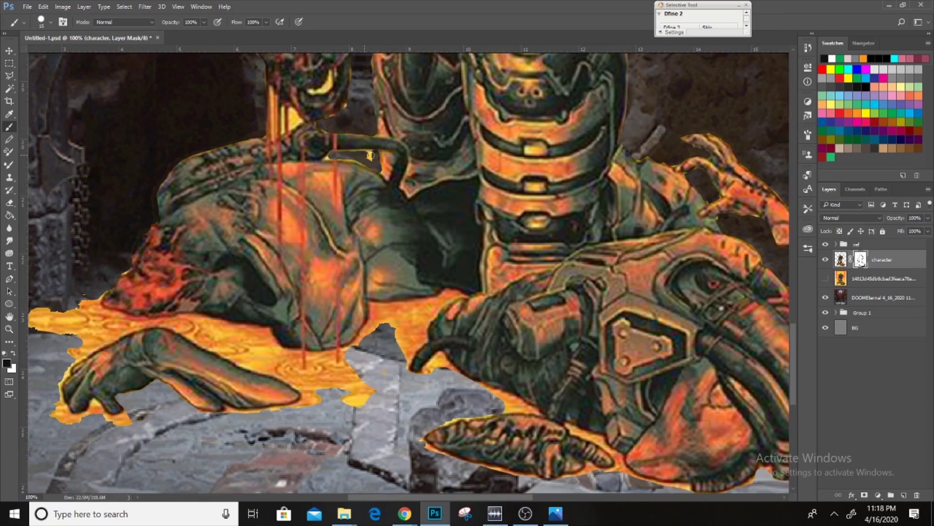
{"action": "scroll", "coordinate": [377, 163], "scroll_direction": "up", "scroll_amount": 2}
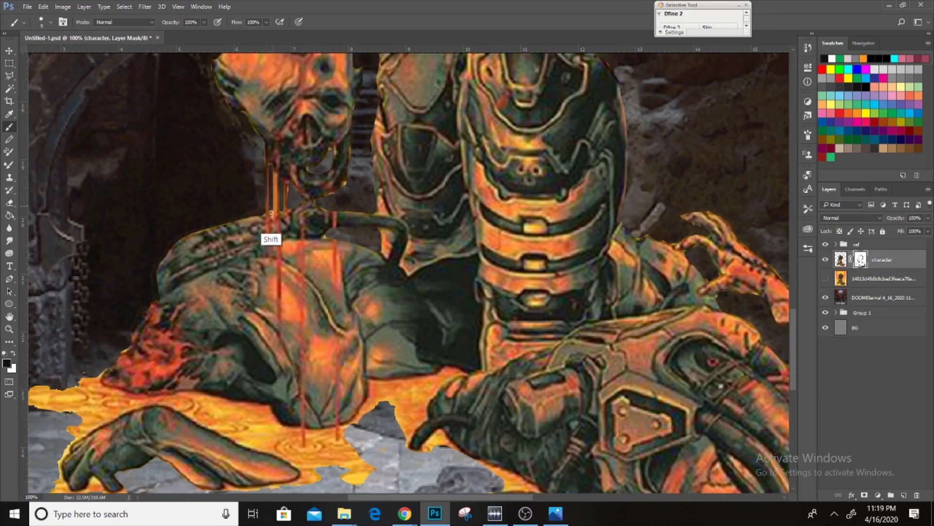
{"action": "scroll", "coordinate": [271, 213], "scroll_direction": "down", "scroll_amount": 2}
{"action": "scroll", "coordinate": [271, 213], "scroll_direction": "down", "scroll_amount": 2}
{"action": "scroll", "coordinate": [271, 213], "scroll_direction": "down", "scroll_amount": 2}
{"action": "key", "text": "ctrl+l"}
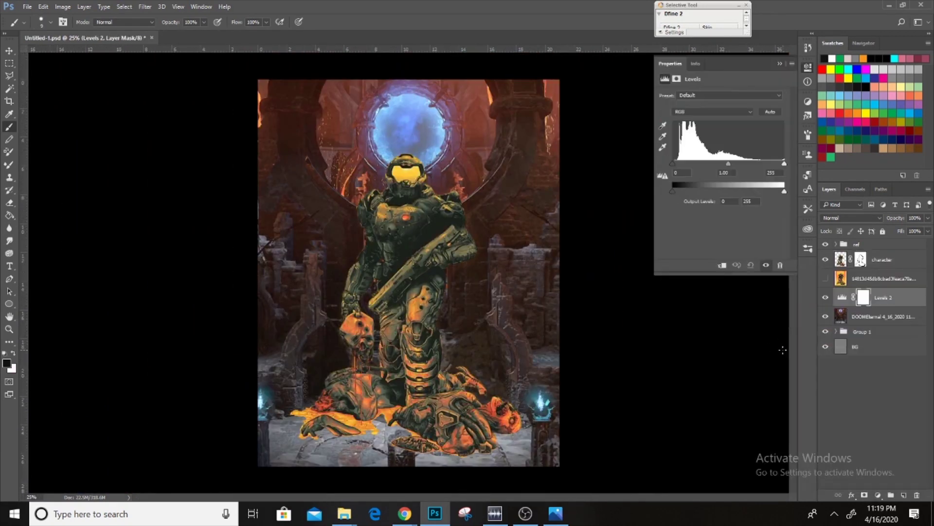
Step: Clip the Levels and a Hue/Saturation adjustment (Hue +17) to the temple image
{"action": "key", "text": "ctrl+alt+g"}
{"action": "key", "text": "ctrl+u"}
{"action": "key", "text": "ctrl+alt+g"}
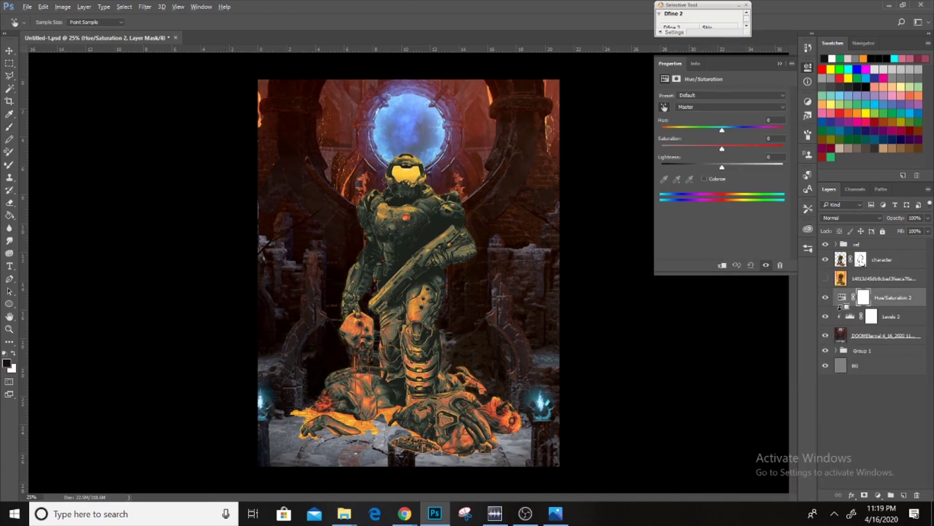
{"action": "left_click_drag", "start_coordinate": [723, 130], "coordinate": [732, 131]}
{"action": "left_click", "coordinate": [871, 335], "text": "shift"}
Step: Group the temple image with its adjustments and name the group backdrop2
{"action": "key", "text": "ctrl+g"}
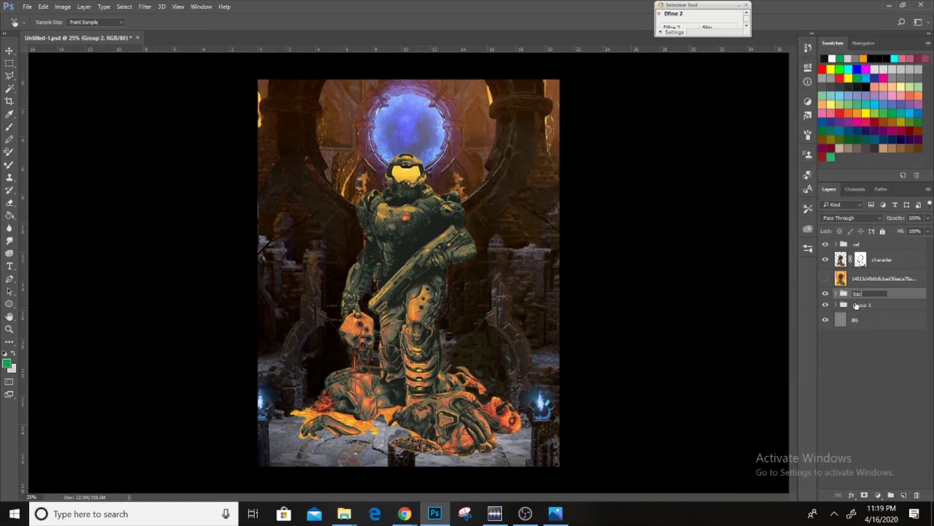
{"action": "type", "text": "kdrop2"}
{"action": "double_click", "coordinate": [860, 306]}
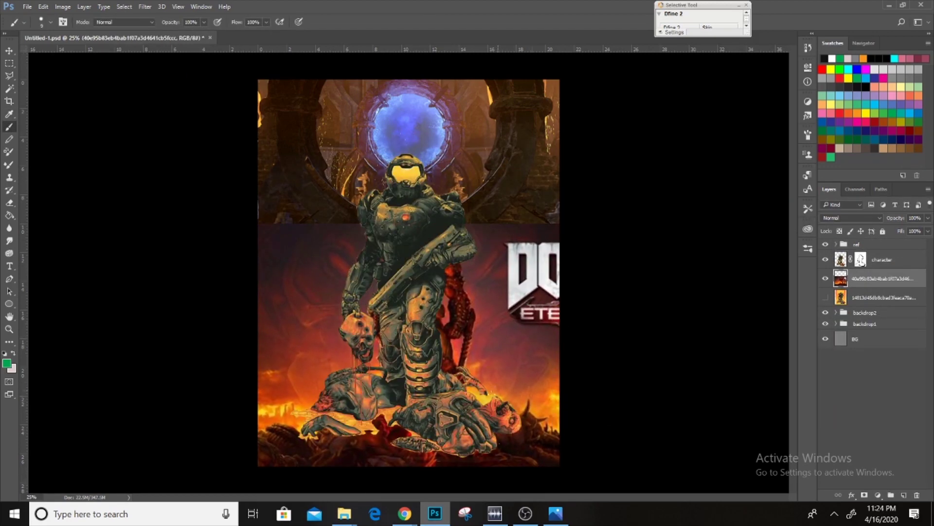
Step: Enlarge the fiery DOOM Eternal image and mask it, restoring the fiery ground at 70% brush opacity
{"action": "key", "text": "ctrl+t"}
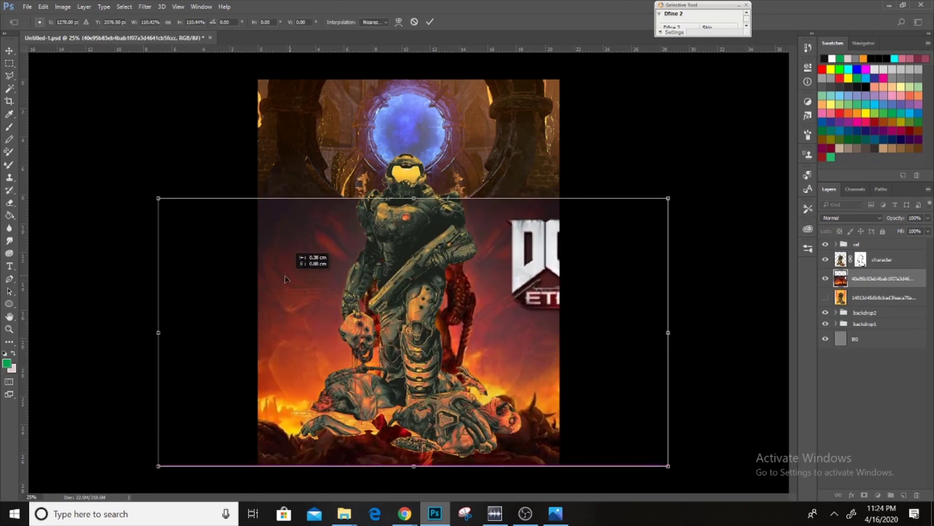
{"action": "left_click_drag", "start_coordinate": [158, 198], "coordinate": [108, 167]}
{"action": "key", "text": "Return"}
{"action": "key", "text": "7"}
{"action": "left_click", "coordinate": [864, 495], "text": "alt"}
{"action": "right_click", "coordinate": [686, 233]}
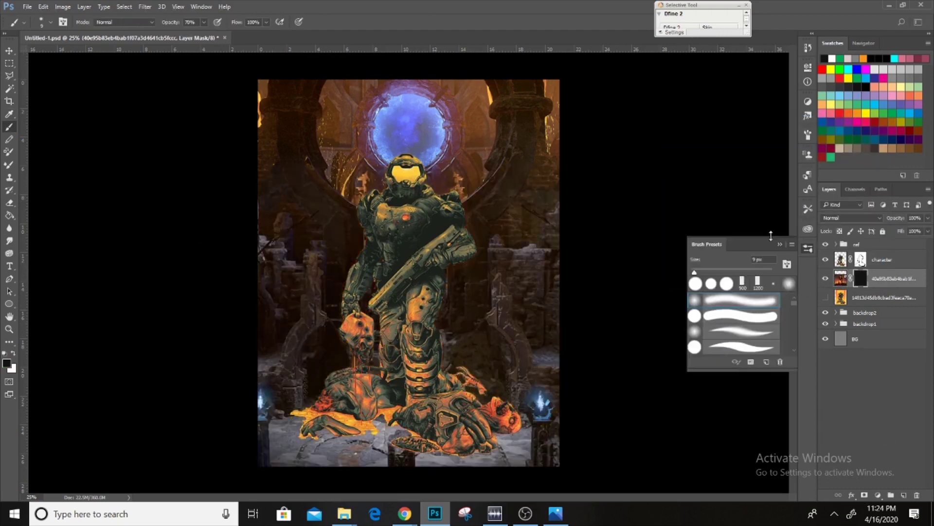
{"action": "left_click_drag", "start_coordinate": [263, 419], "coordinate": [530, 326]}
Step: Touch up the character mask, toggling the fiery image to check the floor
{"action": "key", "text": "x"}
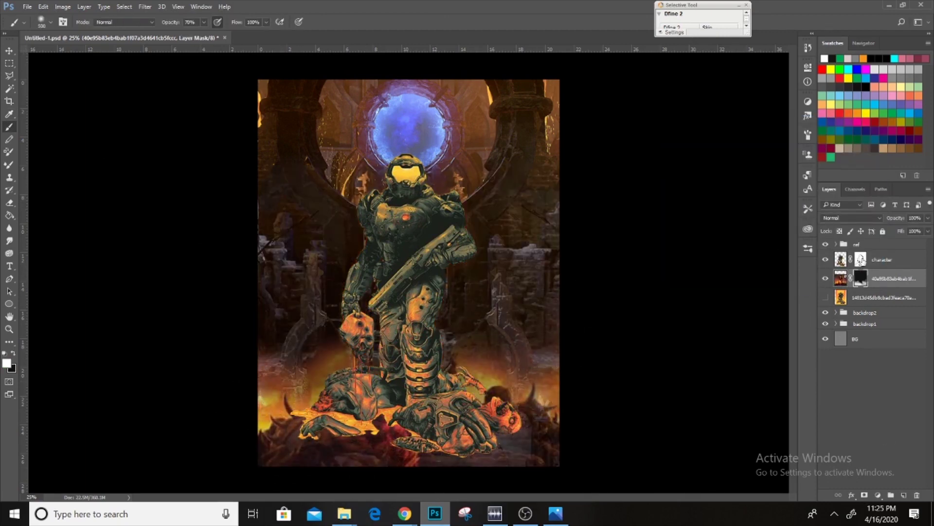
{"action": "left_click", "coordinate": [881, 259]}
{"action": "left_click", "coordinate": [825, 278]}
{"action": "key", "text": "ctrl+plus"}
{"action": "key", "text": "x"}
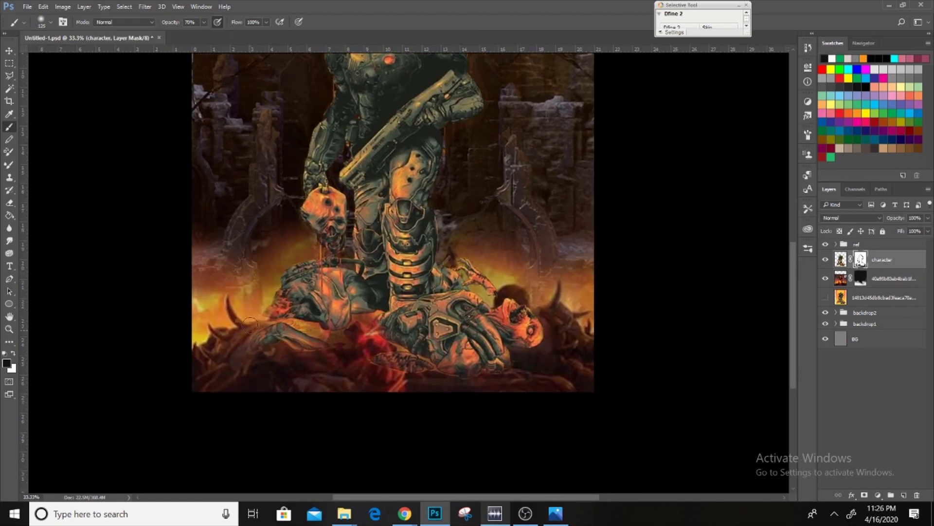
{"action": "key", "text": "ctrl+minus"}
Step: Add a white mask to the backdrop2 group and nudge the character's hue to 5
{"action": "left_click", "coordinate": [864, 312]}
{"action": "left_click", "coordinate": [864, 495]}
{"action": "scroll", "coordinate": [281, 146], "scroll_direction": "up", "scroll_amount": 1}
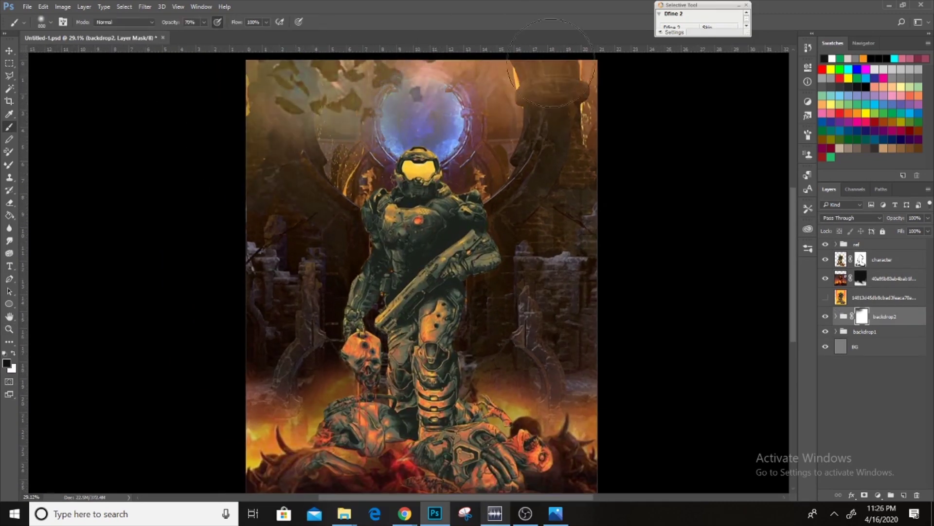
{"action": "key", "text": "ctrl+u"}
{"action": "left_click_drag", "start_coordinate": [753, 191], "coordinate": [751, 192]}
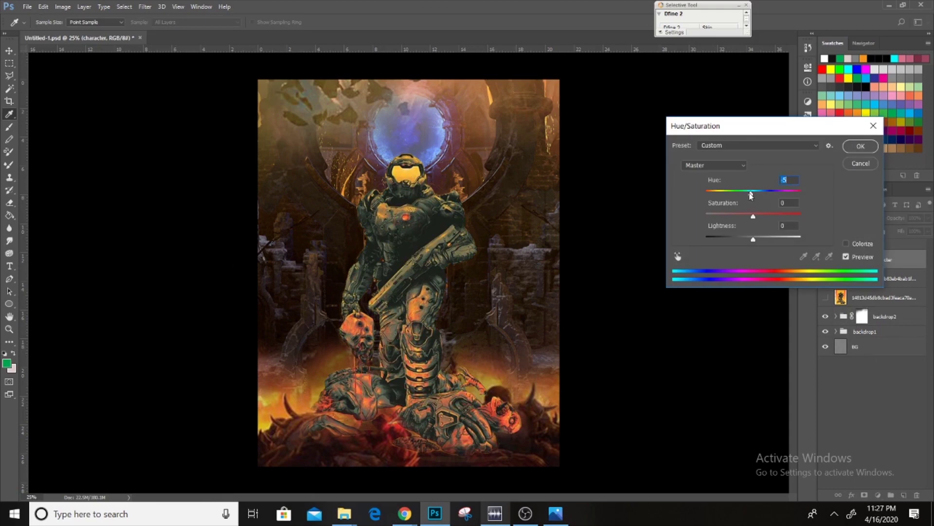
Step: Dismiss the Hue/Saturation and Levels dialogs and ready a black brush on the backdrop2 mask
{"action": "key", "text": "Return"}
{"action": "key", "text": "ctrl+l"}
{"action": "key", "text": "Return"}
{"action": "left_click", "coordinate": [862, 317]}
{"action": "key", "text": "b"}
{"action": "key", "text": "d"}
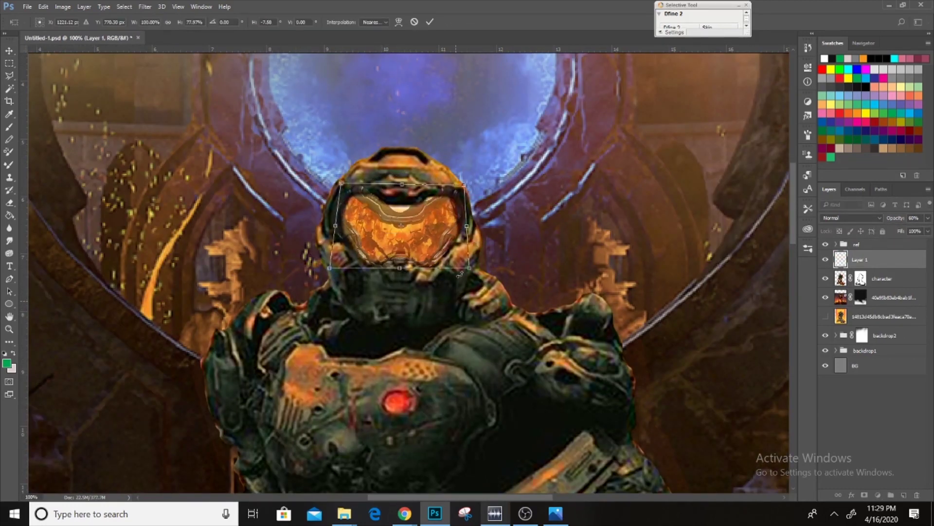
Step: Warp the visor over the helmet and set the visor layer to 75% opacity
{"action": "left_click_drag", "start_coordinate": [340, 161], "coordinate": [336, 168]}
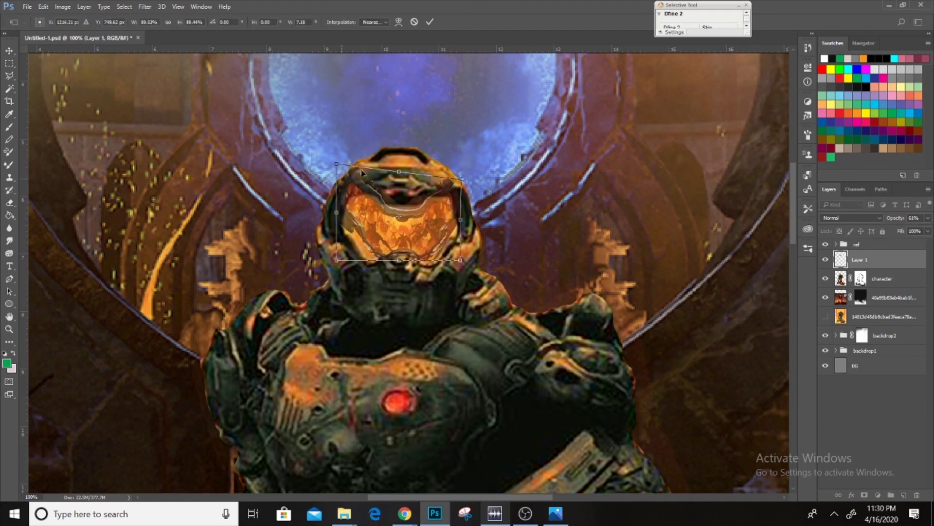
{"action": "left_click_drag", "start_coordinate": [340, 205], "coordinate": [373, 263]}
{"action": "key", "text": "Return"}
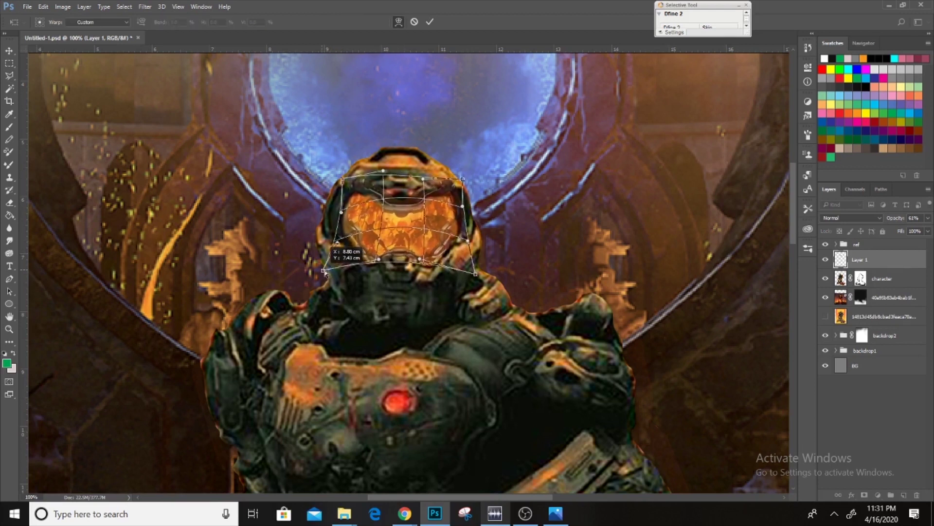
{"action": "key", "text": "7"}
{"action": "key", "text": "5"}
{"action": "key", "text": "e"}
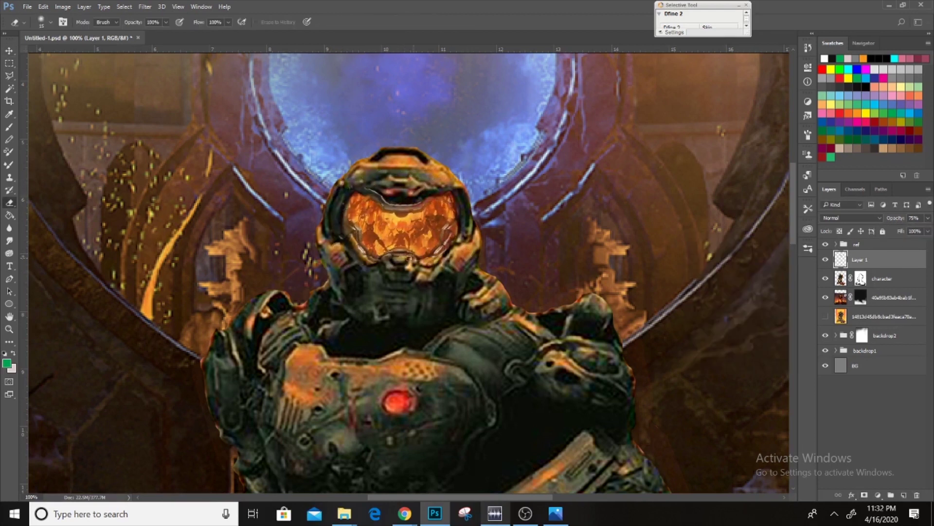
Step: Group Layer 1 through backdrop1 into a group named composition
{"action": "key", "text": "v"}
{"action": "key", "text": "ctrl+minus"}
{"action": "key", "text": "ctrl+minus"}
{"action": "key", "text": "ctrl+minus"}
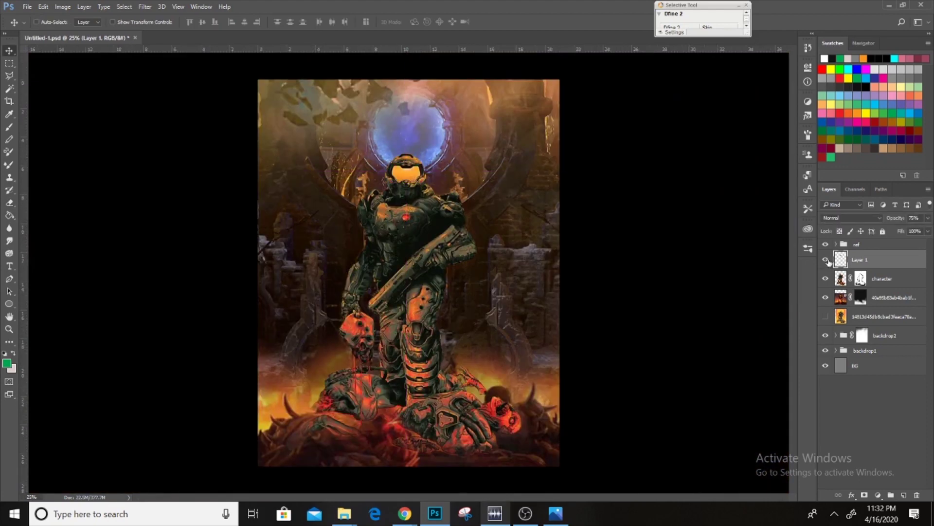
{"action": "left_click", "coordinate": [880, 354], "text": "shift"}
{"action": "key", "text": "ctrl+g"}
{"action": "key", "text": "Return"}
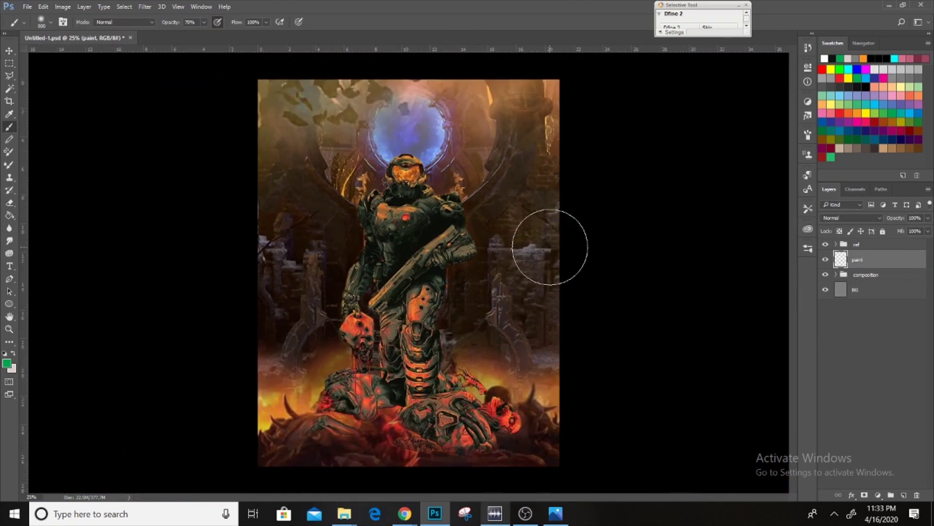
Step: Add a Curves adjustment with Auto Options targets of light peach highlights and brown midtones
{"action": "left_click", "coordinate": [877, 495]}
{"action": "left_click", "coordinate": [771, 328]}
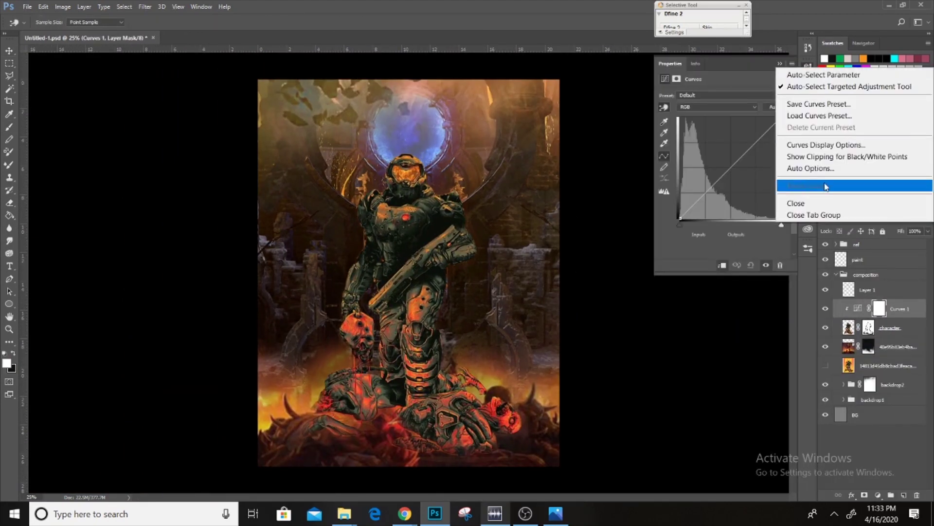
{"action": "left_click", "coordinate": [774, 106], "text": "alt"}
{"action": "left_click", "coordinate": [592, 226]}
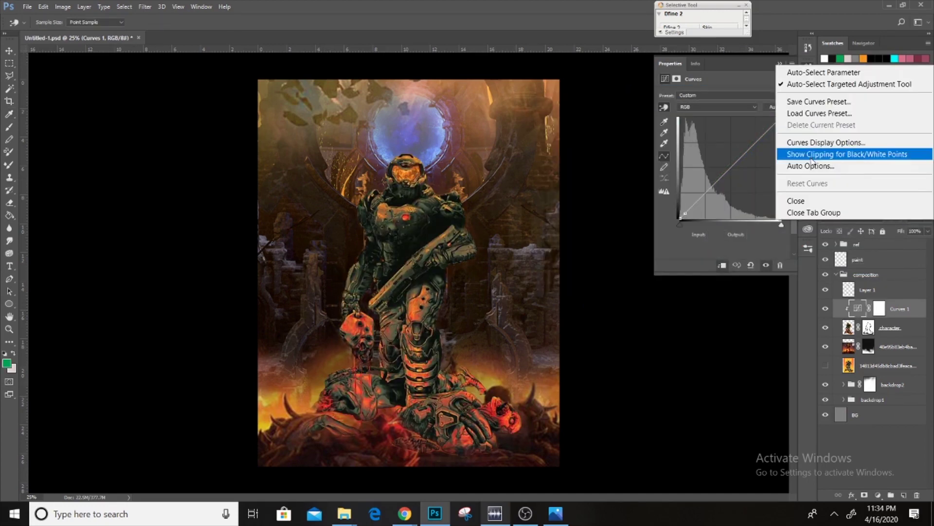
{"action": "left_click", "coordinate": [593, 255]}
{"action": "left_click_drag", "start_coordinate": [646, 131], "coordinate": [651, 125]}
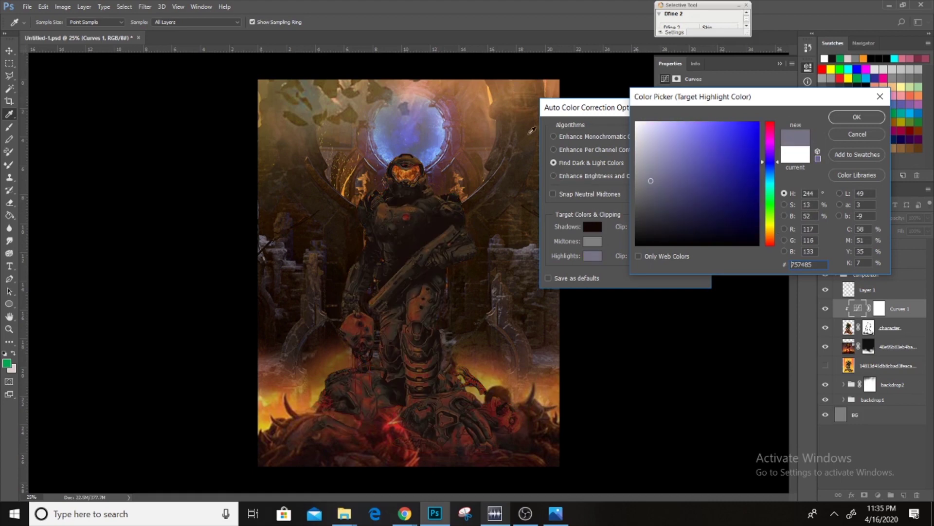
{"action": "left_click", "coordinate": [415, 309]}
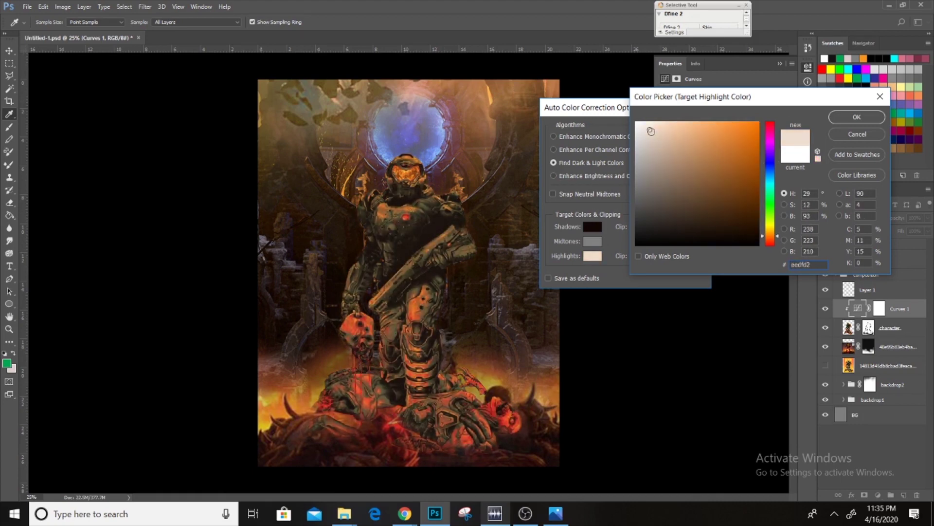
{"action": "left_click", "coordinate": [857, 117]}
{"action": "left_click", "coordinate": [593, 241]}
{"action": "left_click", "coordinate": [489, 146]}
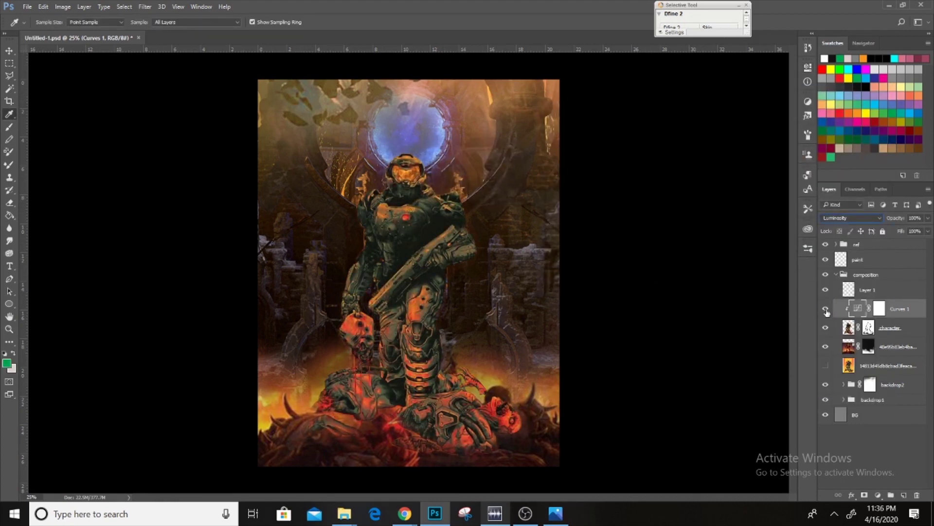
{"action": "scroll", "coordinate": [426, 156], "scroll_direction": "up", "scroll_amount": 3}
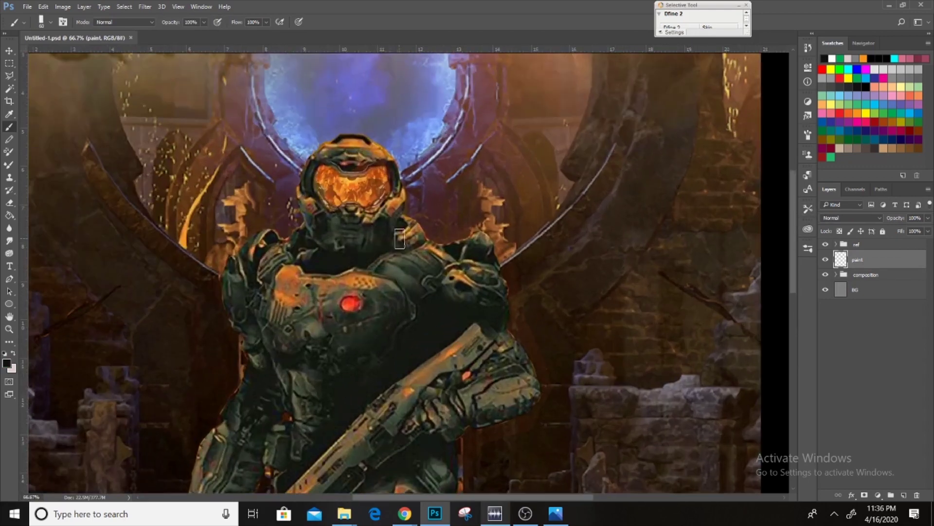
Step: Sample the portal's blue-purple and helmet tones, then paint fine rim-light touch-ups on the helmet
{"action": "left_click", "coordinate": [428, 185], "text": "alt"}
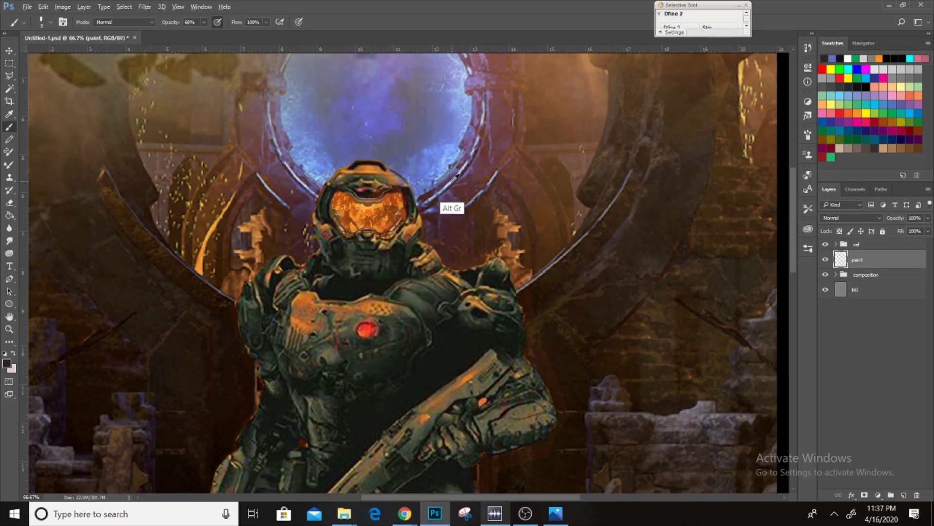
{"action": "scroll", "coordinate": [415, 208], "scroll_direction": "up", "scroll_amount": 1}
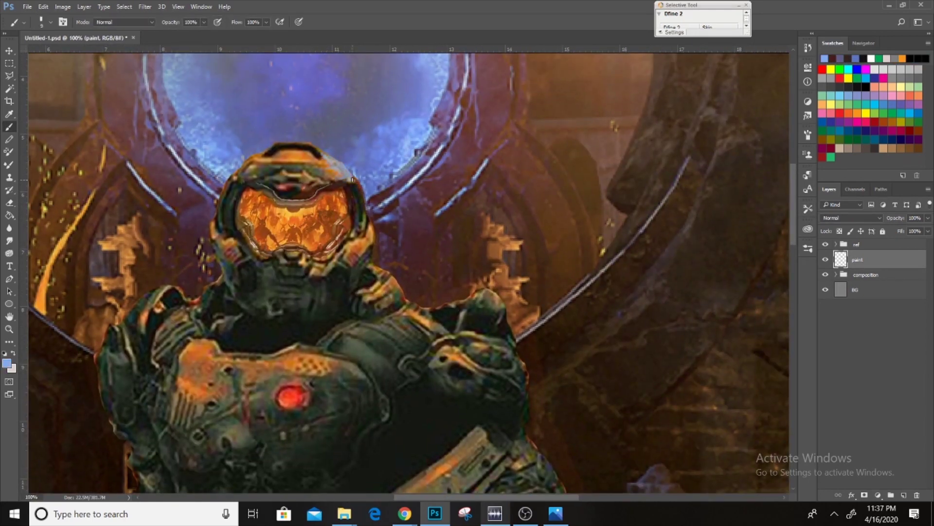
{"action": "scroll", "coordinate": [280, 145], "scroll_direction": "up", "scroll_amount": 1}
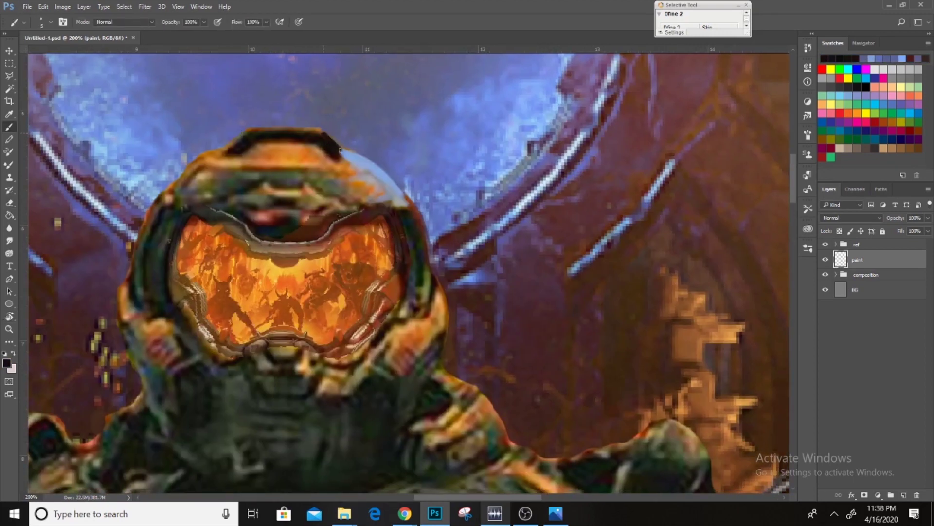
{"action": "left_click", "coordinate": [382, 161], "text": "alt"}
{"action": "left_click", "coordinate": [386, 195], "text": "alt"}
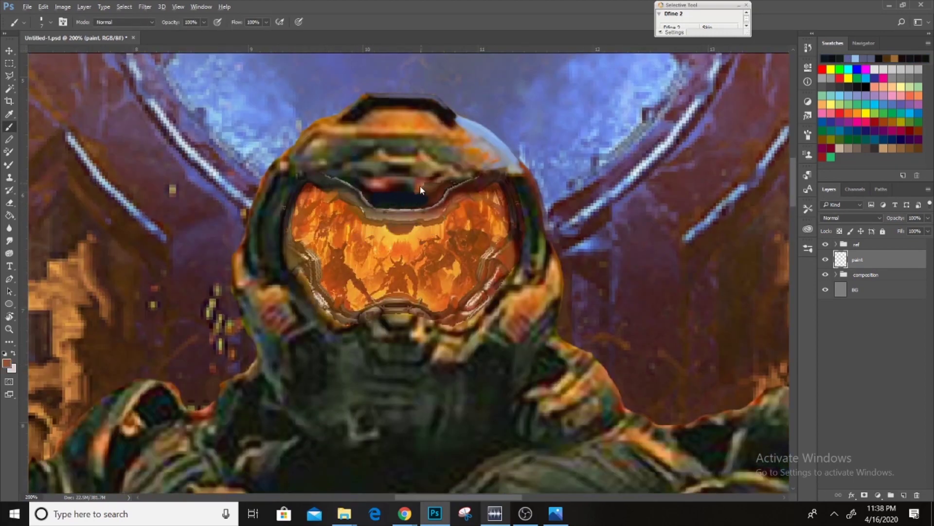
{"action": "key", "text": "bracketleft"}
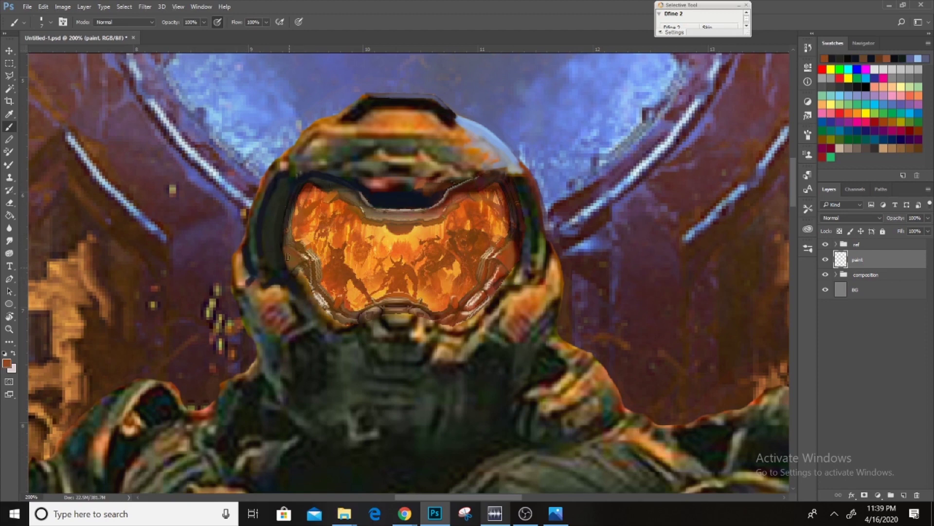
{"action": "left_click_drag", "start_coordinate": [428, 272], "coordinate": [380, 284]}
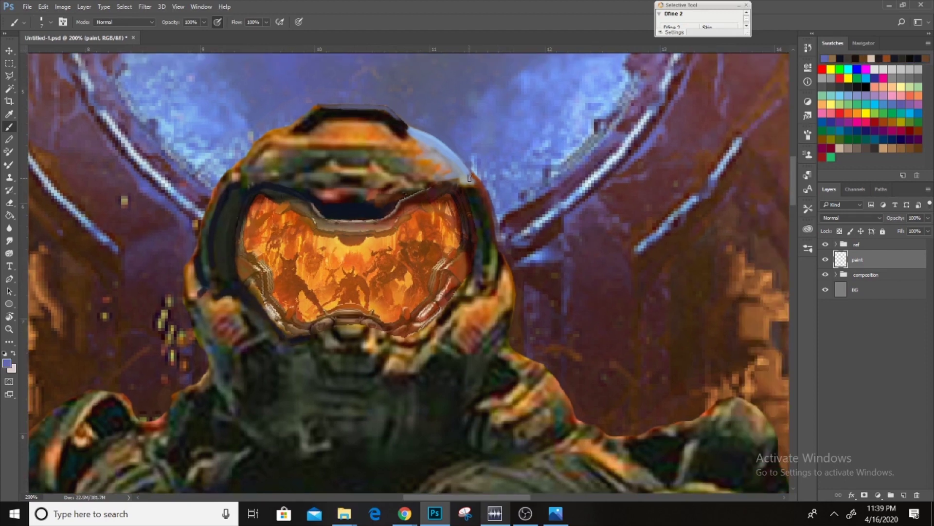
{"action": "left_click_drag", "start_coordinate": [474, 281], "coordinate": [484, 205]}
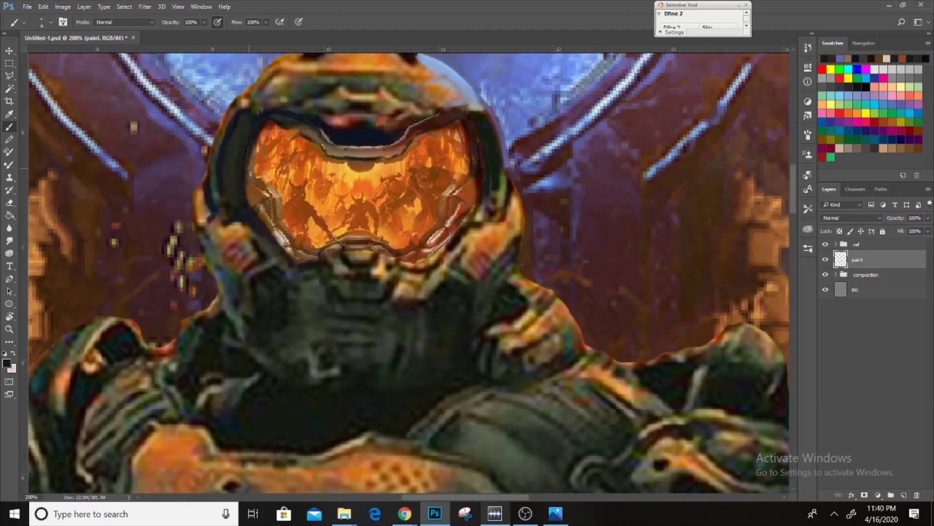
{"action": "scroll", "coordinate": [301, 263], "scroll_direction": "down", "scroll_amount": 2}
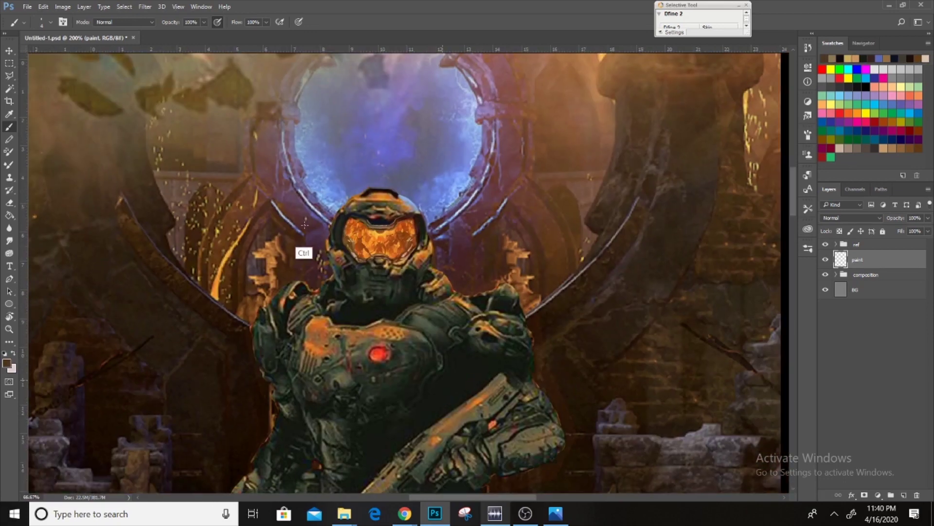
{"action": "scroll", "coordinate": [301, 263], "scroll_direction": "down", "scroll_amount": 1}
{"action": "scroll", "coordinate": [301, 262], "scroll_direction": "down", "scroll_amount": 1}
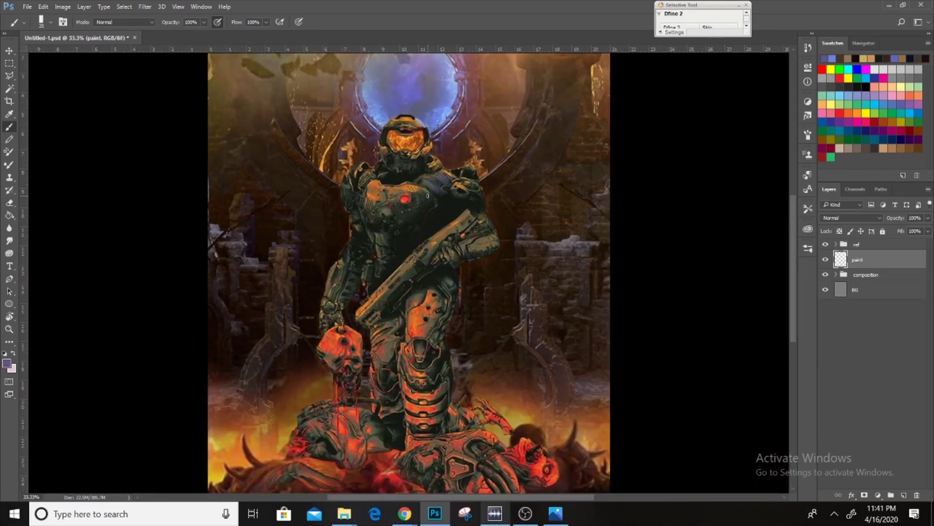
Step: Sample orange, dark red and brown tones from the armour for touch-ups
{"action": "scroll", "coordinate": [428, 196], "scroll_direction": "up", "scroll_amount": 2}
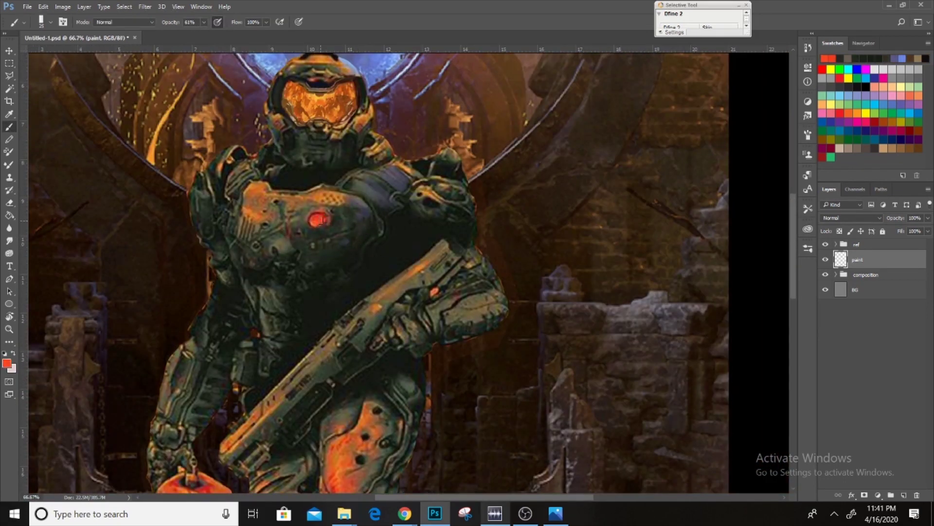
{"action": "key", "text": "d"}
{"action": "left_click_drag", "start_coordinate": [207, 173], "coordinate": [291, 148]}
{"action": "left_click_drag", "start_coordinate": [347, 122], "coordinate": [385, 133]}
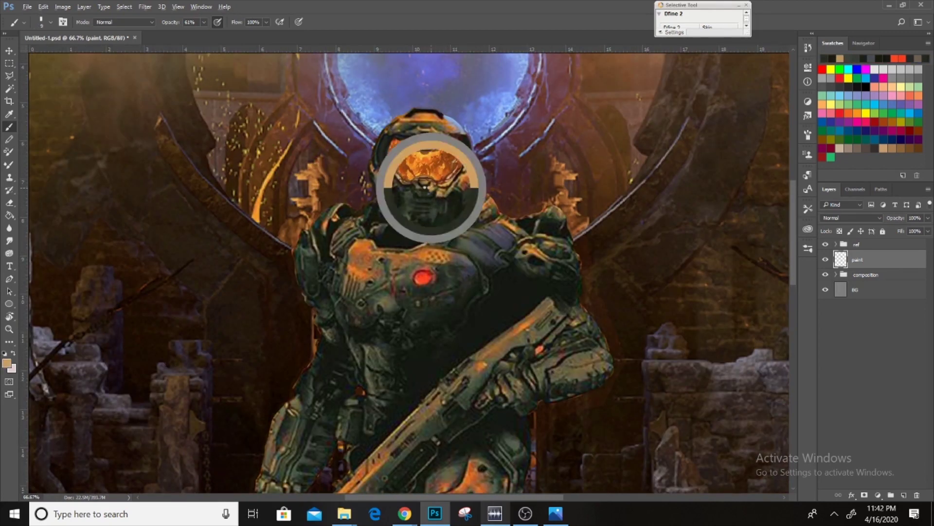
{"action": "left_click_drag", "start_coordinate": [304, 234], "coordinate": [311, 127]}
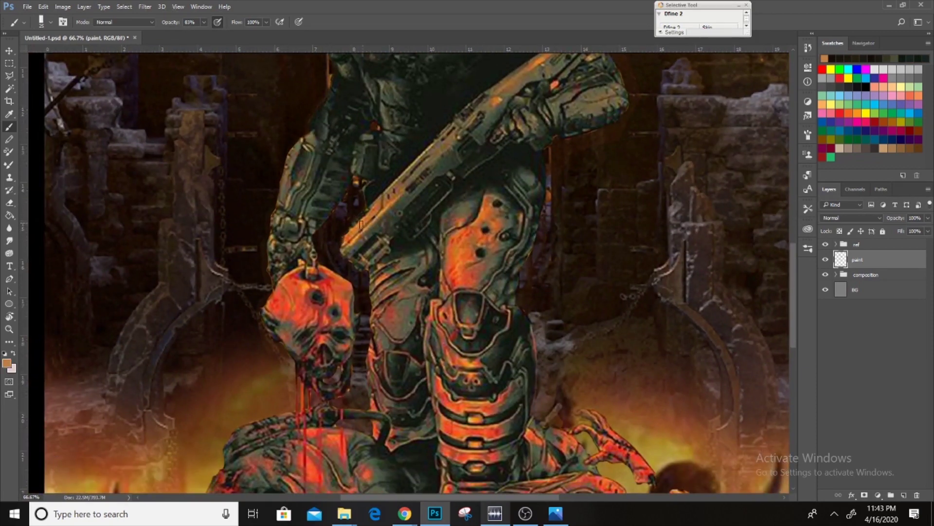
{"action": "left_click", "coordinate": [376, 200], "text": "alt"}
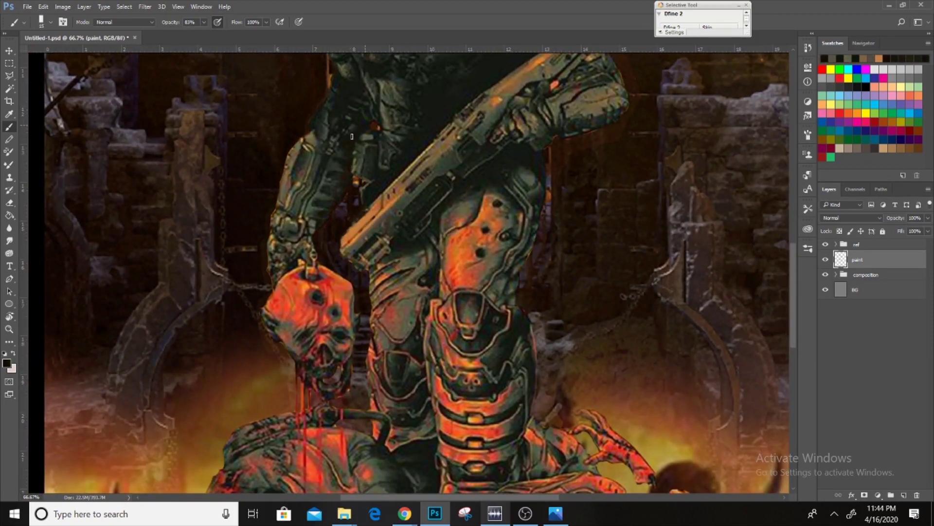
{"action": "left_click", "coordinate": [320, 259], "text": "alt"}
{"action": "left_click", "coordinate": [265, 258], "text": "alt"}
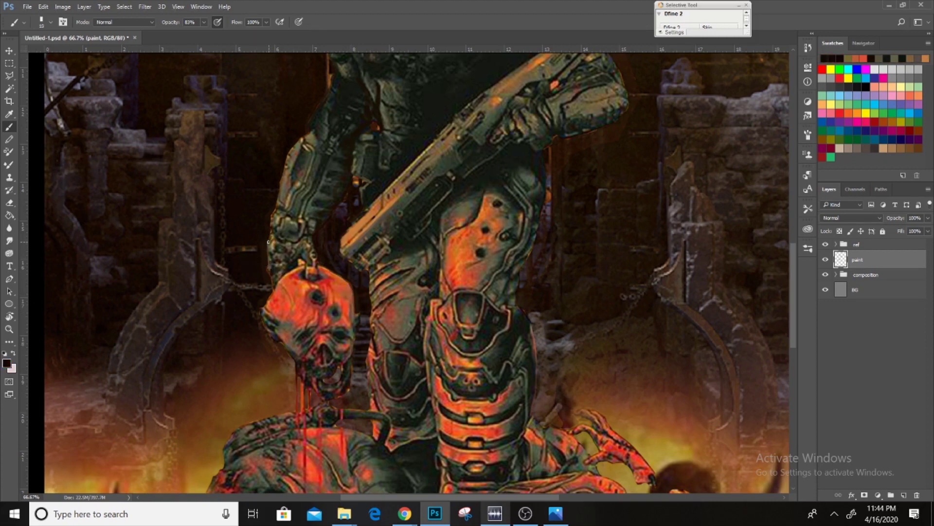
{"action": "left_click", "coordinate": [301, 168], "text": "alt"}
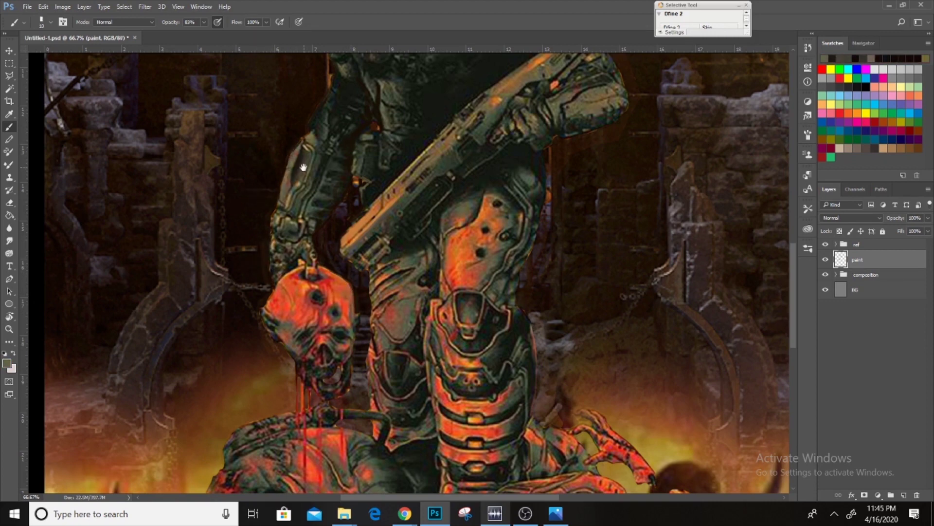
Step: Paint the helmet and upper body with sampled orange-brown and tan tones, then save
{"action": "left_click_drag", "start_coordinate": [312, 129], "coordinate": [306, 205]}
{"action": "left_click_drag", "start_coordinate": [326, 129], "coordinate": [358, 166]}
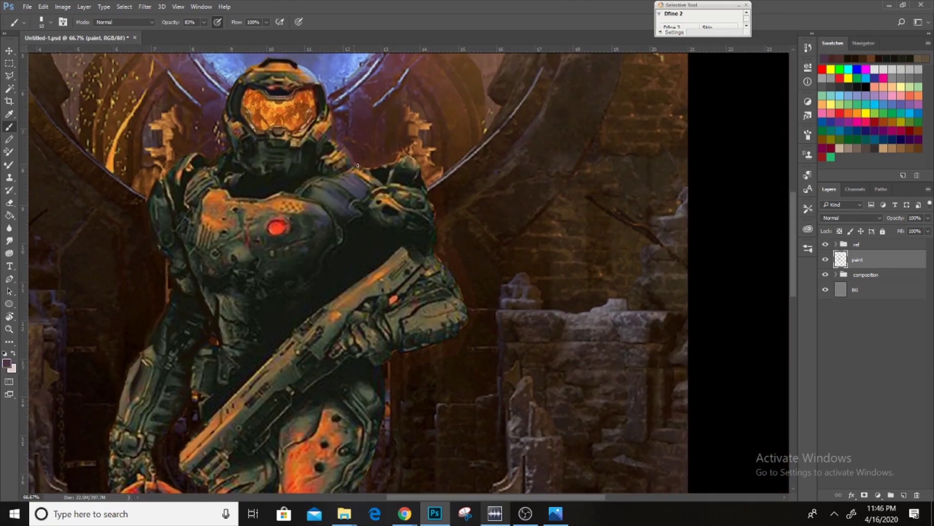
{"action": "left_click", "coordinate": [408, 160], "text": "alt"}
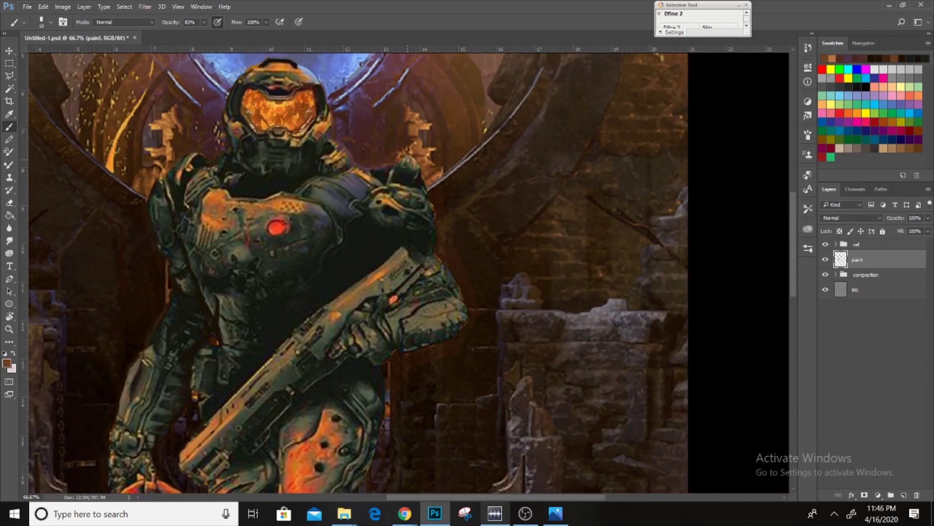
{"action": "left_click_drag", "start_coordinate": [425, 194], "coordinate": [423, 112]}
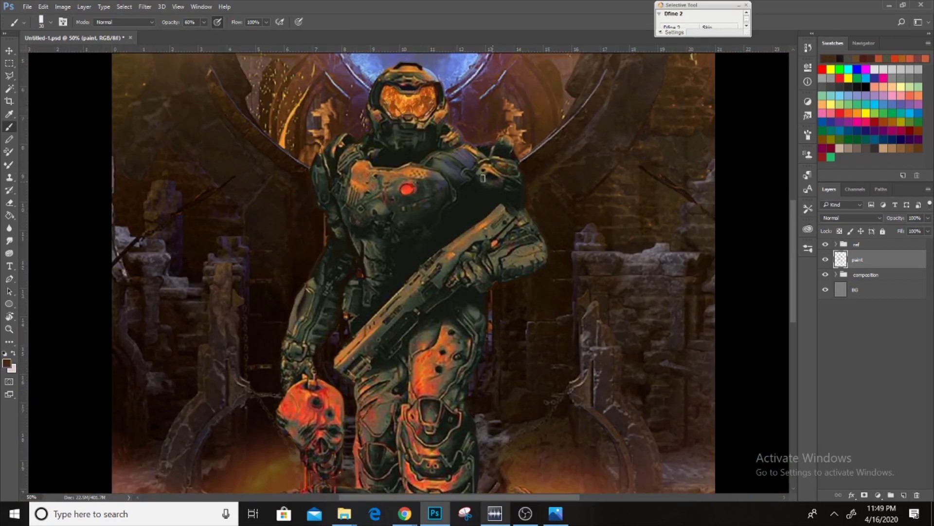
{"action": "left_click", "coordinate": [487, 234], "text": "alt"}
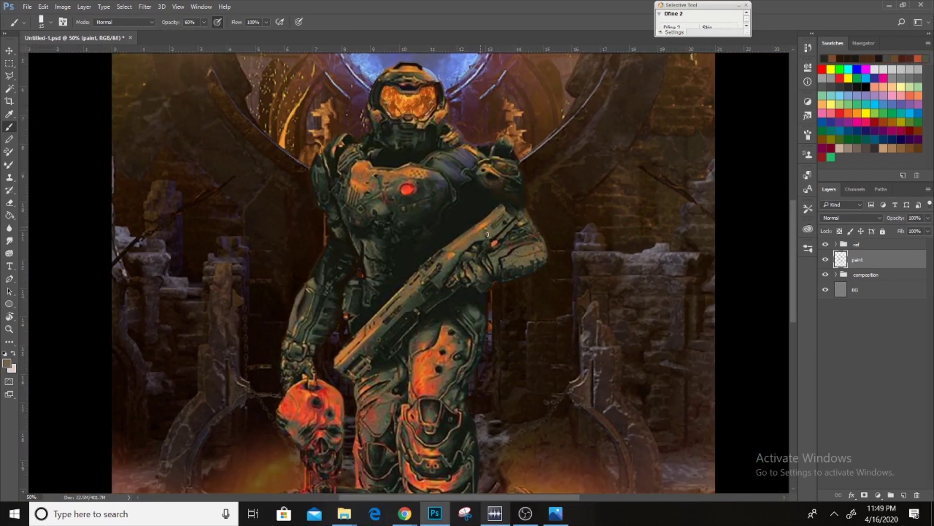
{"action": "key", "text": "ctrl+s"}
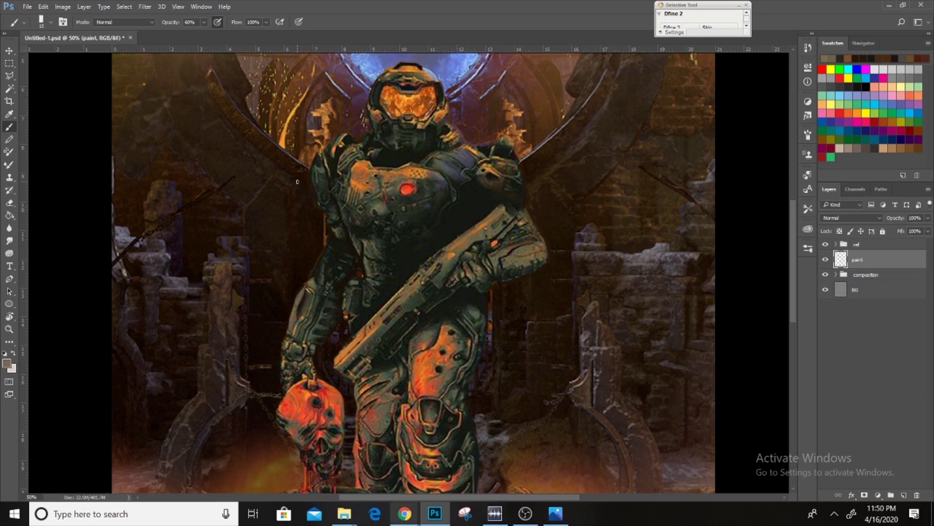
Step: Darken the chest, paint over the leg armour and add red drips below the skull
{"action": "left_click", "coordinate": [425, 225], "text": "alt"}
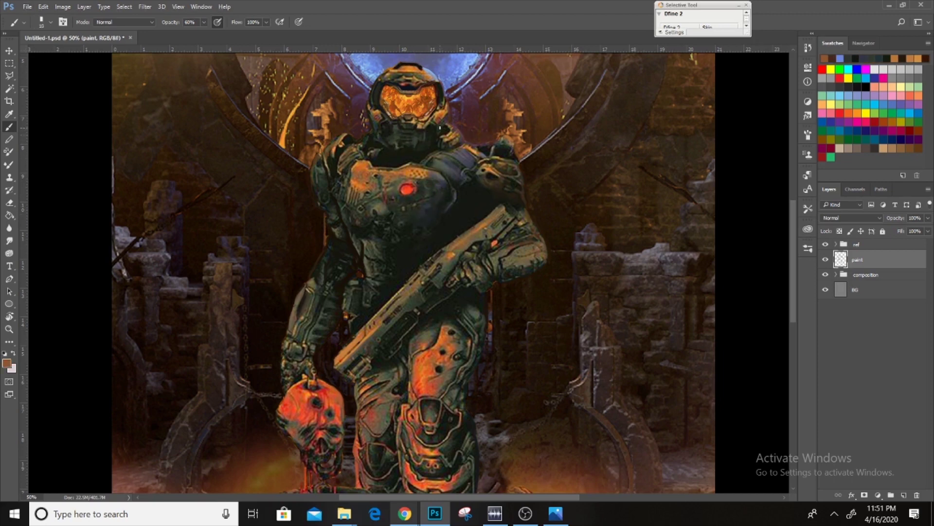
{"action": "left_click_drag", "start_coordinate": [484, 307], "coordinate": [477, 362]}
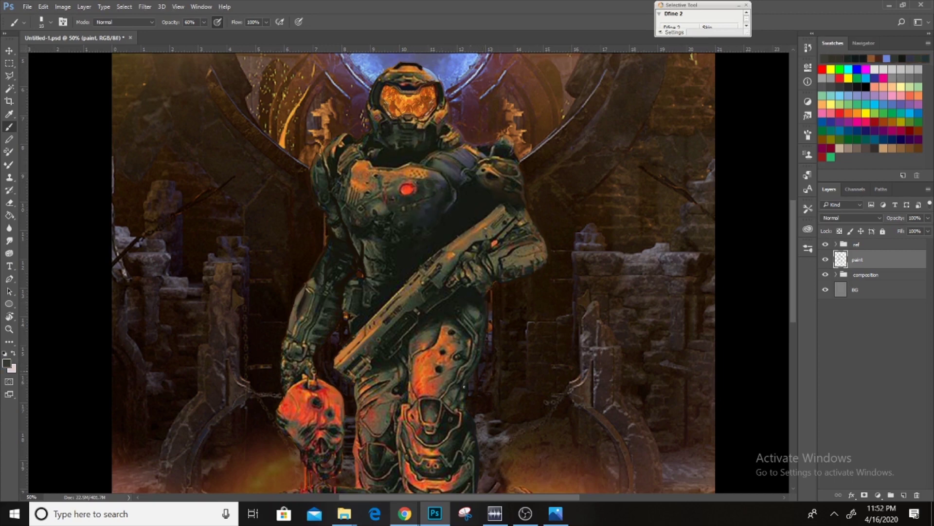
{"action": "mouse_move", "coordinate": [405, 351]}
{"action": "left_mouse_down"}
{"action": "mouse_move", "coordinate": [444, 314]}
{"action": "mouse_move", "coordinate": [466, 192]}
{"action": "mouse_move", "coordinate": [421, 198]}
{"action": "left_mouse_up"}
{"action": "left_click_drag", "start_coordinate": [473, 286], "coordinate": [448, 169]}
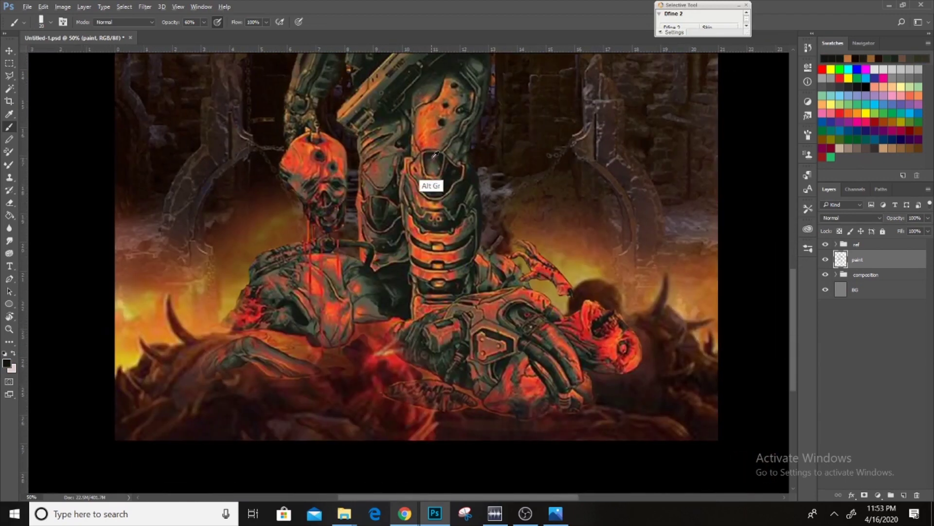
{"action": "left_click", "coordinate": [315, 211], "text": "alt"}
{"action": "left_click_drag", "start_coordinate": [303, 217], "coordinate": [305, 250]}
{"action": "left_click_drag", "start_coordinate": [337, 248], "coordinate": [336, 267]}
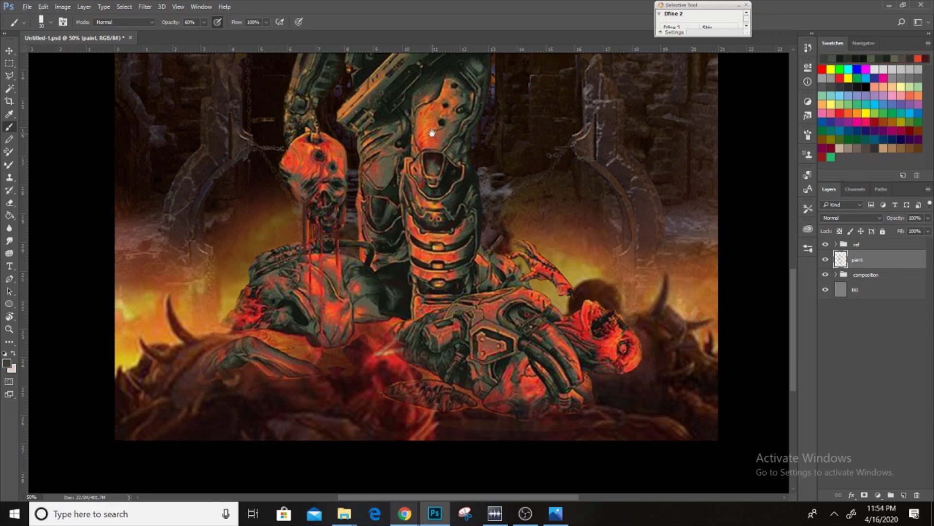
Step: Hide the paint layer to compare, then dab sampled red paint into the demon pile
{"action": "scroll", "coordinate": [389, 243], "scroll_direction": "up", "scroll_amount": 5}
{"action": "key", "text": "ctrl+minus"}
{"action": "left_click", "coordinate": [826, 259]}
{"action": "key", "text": "ctrl+plus"}
{"action": "left_click_drag", "start_coordinate": [189, 486], "coordinate": [242, 313]}
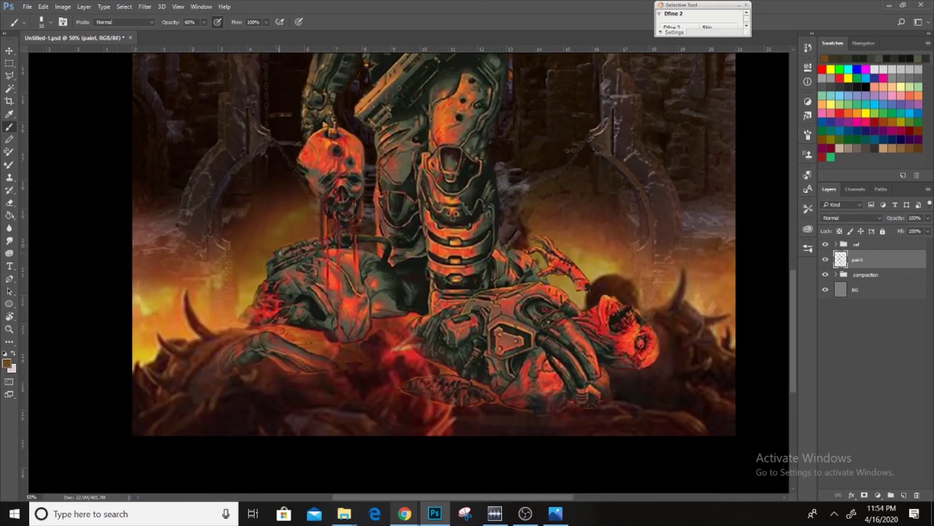
{"action": "left_click_drag", "start_coordinate": [219, 387], "coordinate": [243, 323]}
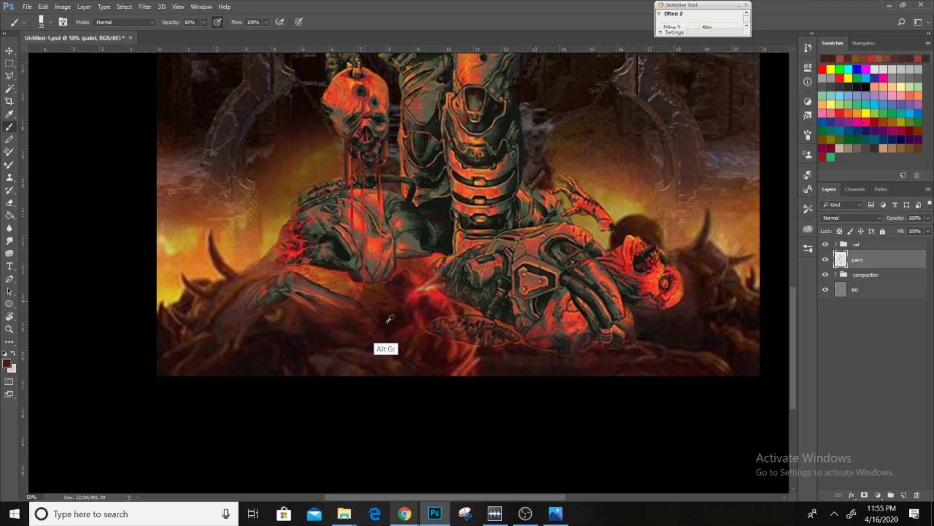
{"action": "left_click_drag", "start_coordinate": [351, 336], "coordinate": [279, 295]}
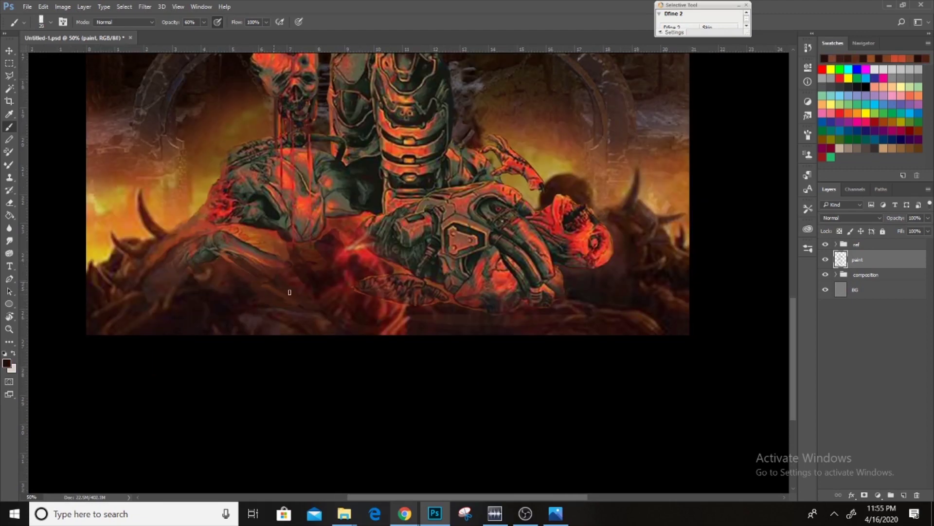
{"action": "left_click_drag", "start_coordinate": [196, 277], "coordinate": [94, 247]}
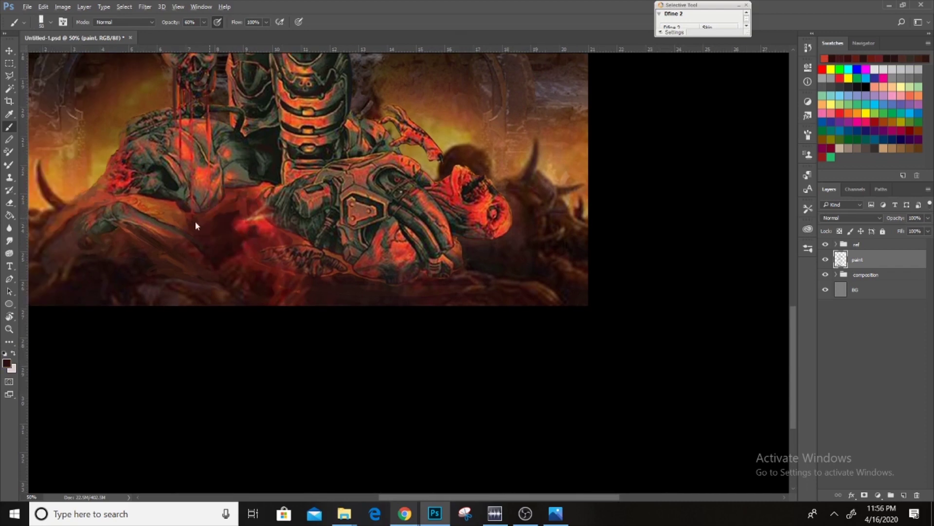
{"action": "left_click_drag", "start_coordinate": [195, 221], "coordinate": [78, 238]}
{"action": "left_click", "coordinate": [382, 236], "text": "alt"}
{"action": "left_click_drag", "start_coordinate": [355, 265], "coordinate": [399, 304]}
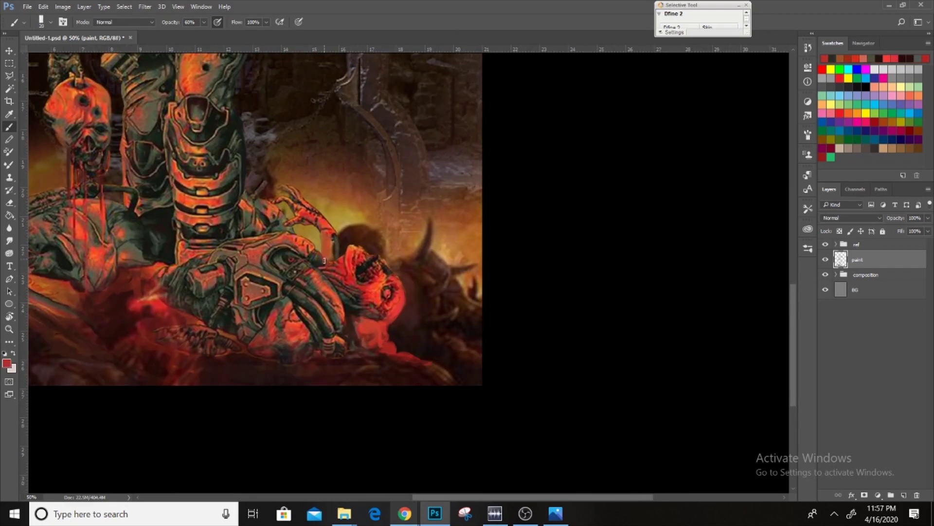
Step: Zoom out to review the whole painting
{"action": "key", "text": "ctrl+minus"}
{"action": "key", "text": "ctrl+minus"}
{"action": "key", "text": "ctrl+minus"}
{"action": "scroll", "coordinate": [482, 399], "scroll_direction": "up", "scroll_amount": 2}
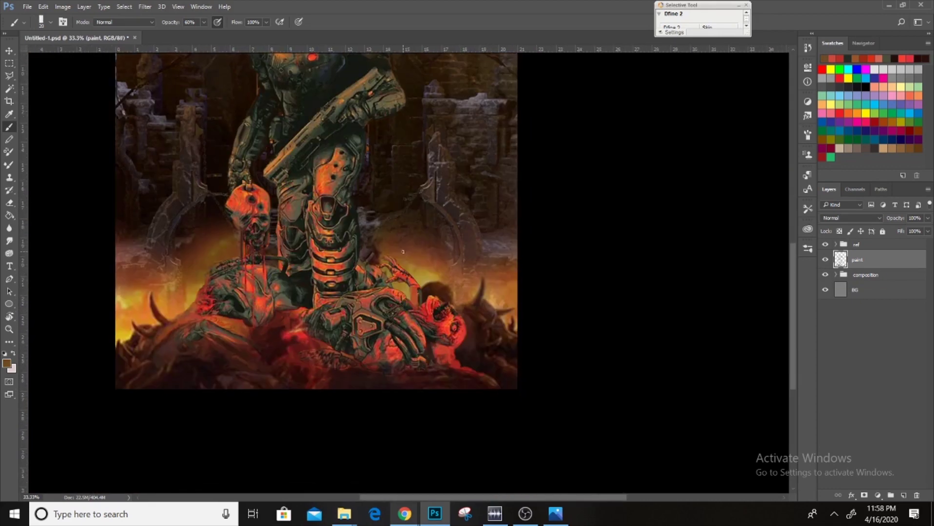
{"action": "left_click_drag", "start_coordinate": [283, 267], "coordinate": [302, 316]}
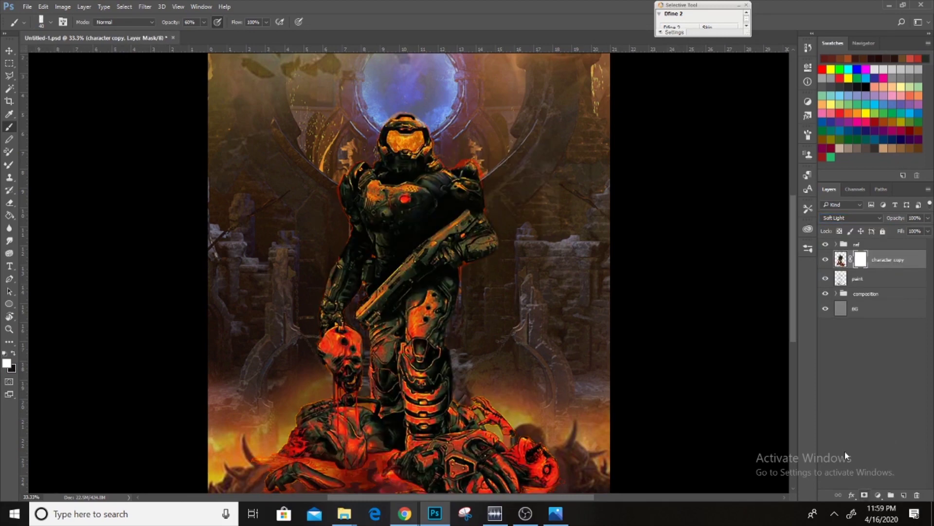
Step: Fill the character copy layer's mask black to hide its glow
{"action": "left_click", "coordinate": [861, 258]}
{"action": "key", "text": "ctrl+i"}
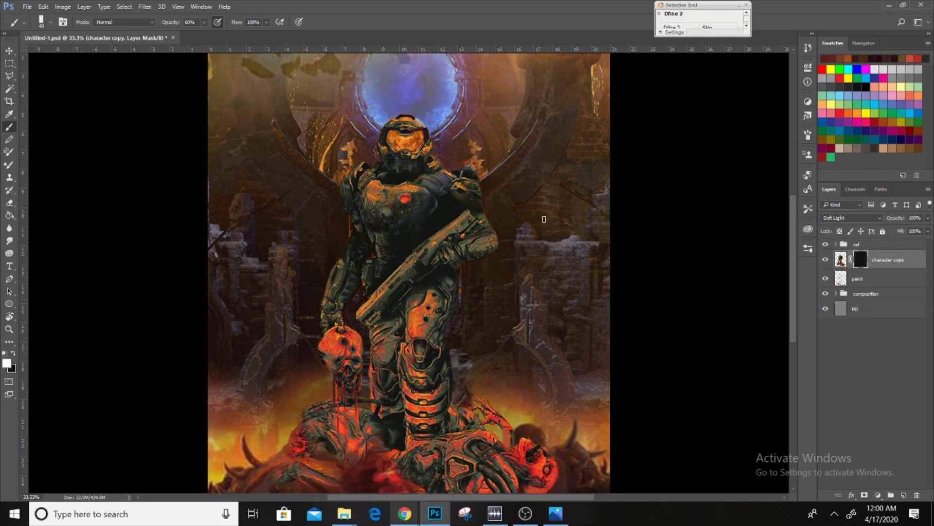
{"action": "left_click_drag", "start_coordinate": [354, 382], "coordinate": [333, 282]}
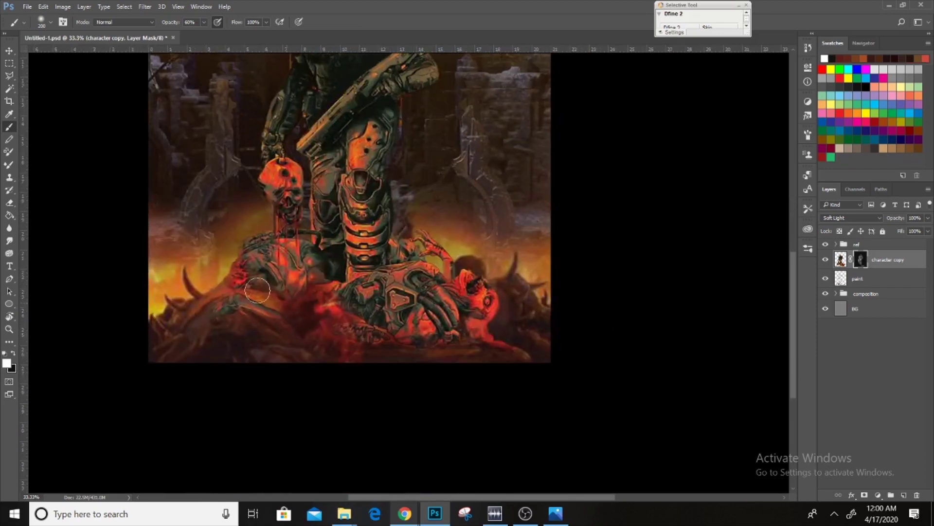
{"action": "key", "text": "ctrl+minus"}
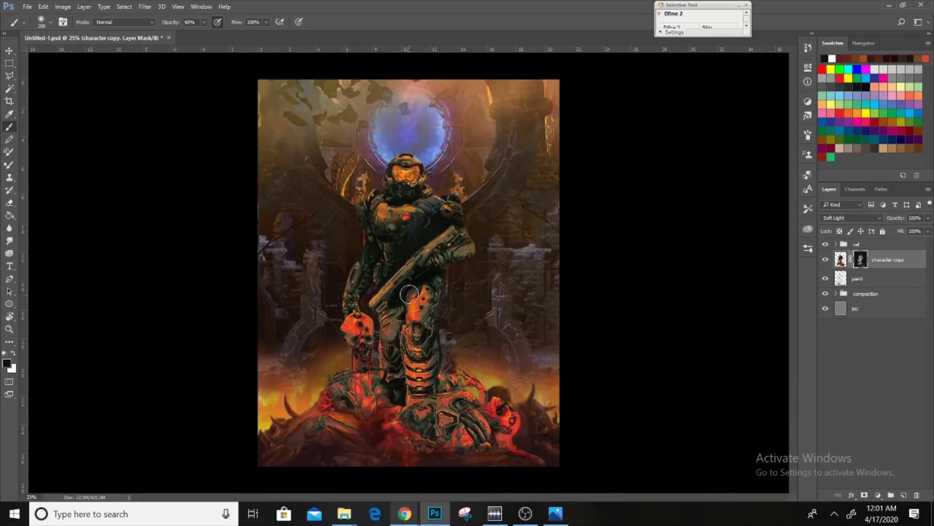
Step: Create a new paint 2 layer above character copy, zoomed to 33.3%
{"action": "key", "text": "ctrl+shift+alt+n"}
{"action": "key", "text": "ctrl+plus"}
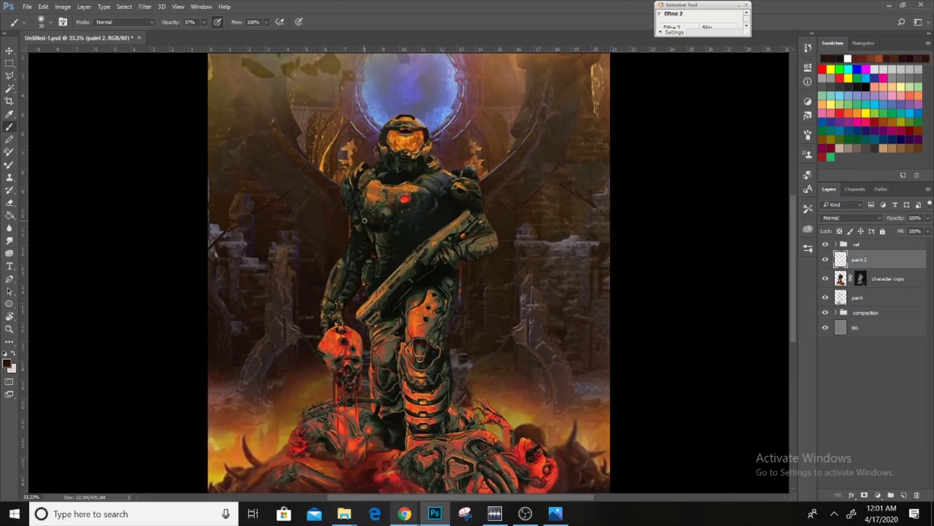
{"action": "left_click_drag", "start_coordinate": [387, 243], "coordinate": [379, 224]}
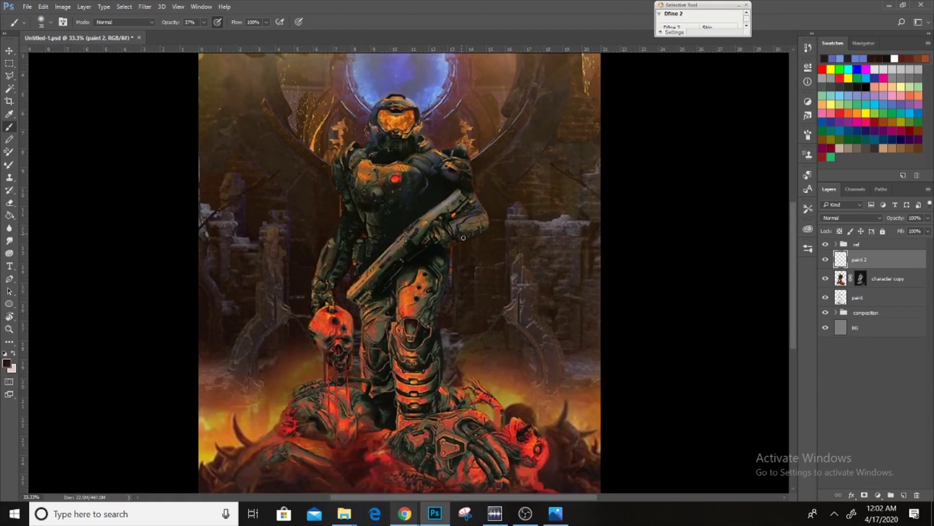
{"action": "mouse_move", "coordinate": [377, 439]}
{"action": "left_mouse_down"}
{"action": "mouse_move", "coordinate": [352, 220]}
{"action": "mouse_move", "coordinate": [292, 238]}
{"action": "left_mouse_up"}
Step: Paint sampled dark red strokes over the demon pile with an 80 px brush
{"action": "left_click", "coordinate": [292, 238], "text": "alt"}
{"action": "left_click_drag", "start_coordinate": [273, 170], "coordinate": [219, 219]}
{"action": "key", "text": "bracketright"}
{"action": "key", "text": "bracketright"}
{"action": "key", "text": "bracketright"}
{"action": "left_click_drag", "start_coordinate": [526, 243], "coordinate": [411, 275]}
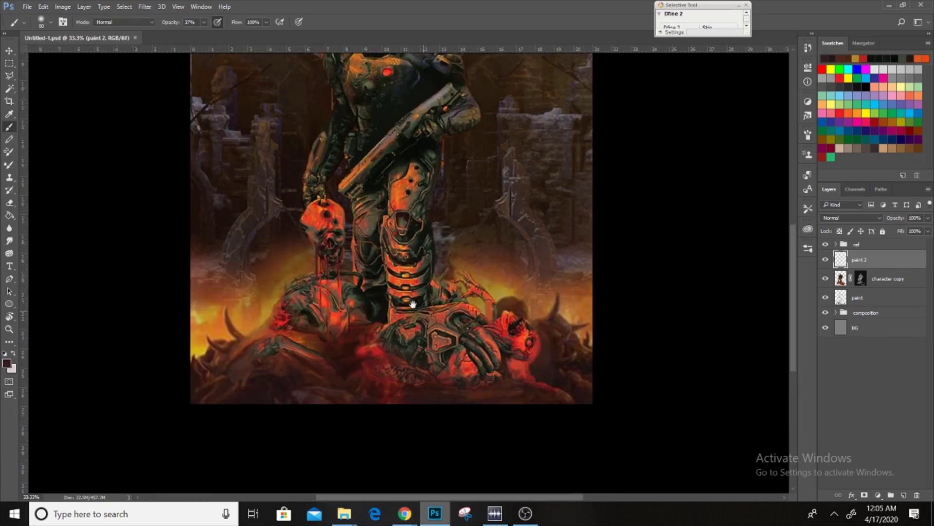
Step: Compare paint 2 on and off, erase extra strokes, and sample a dark brown
{"action": "left_click_drag", "start_coordinate": [339, 257], "coordinate": [410, 313]}
{"action": "left_click", "coordinate": [825, 260]}
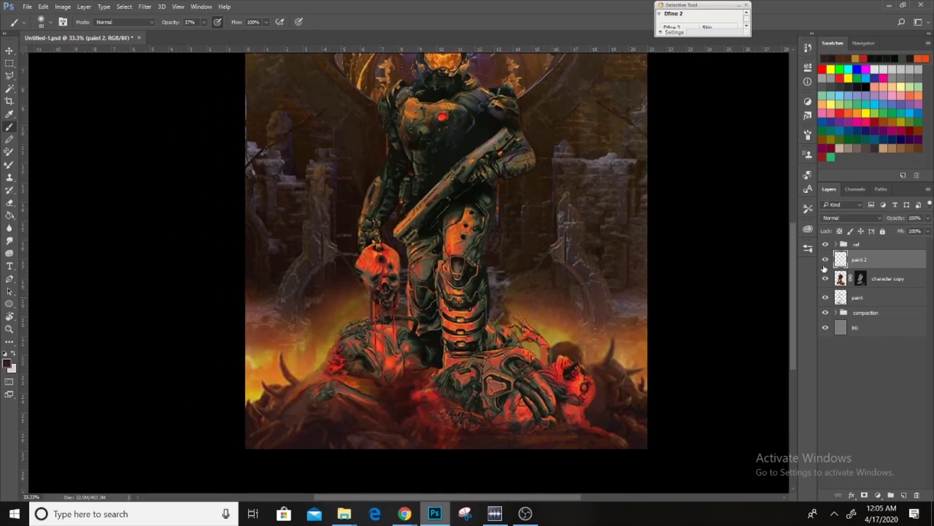
{"action": "left_click", "coordinate": [825, 260]}
{"action": "left_click_drag", "start_coordinate": [543, 287], "coordinate": [511, 209]}
{"action": "key", "text": "e"}
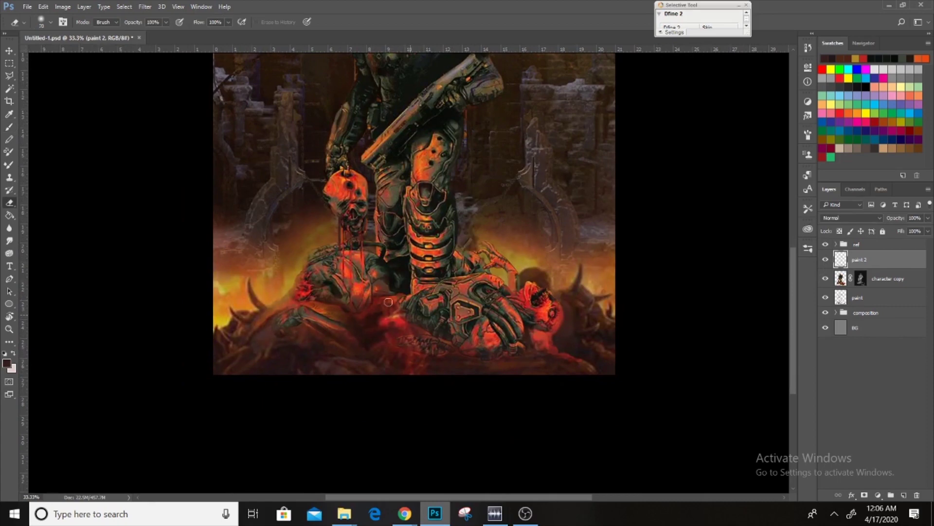
{"action": "key", "text": "b"}
{"action": "left_click_drag", "start_coordinate": [382, 303], "coordinate": [395, 334]}
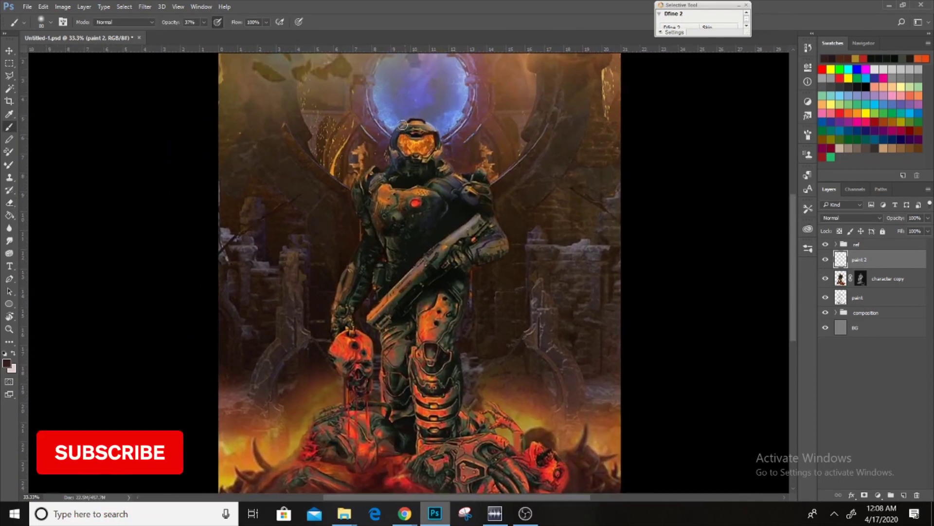
{"action": "left_click", "coordinate": [421, 146], "text": "alt"}
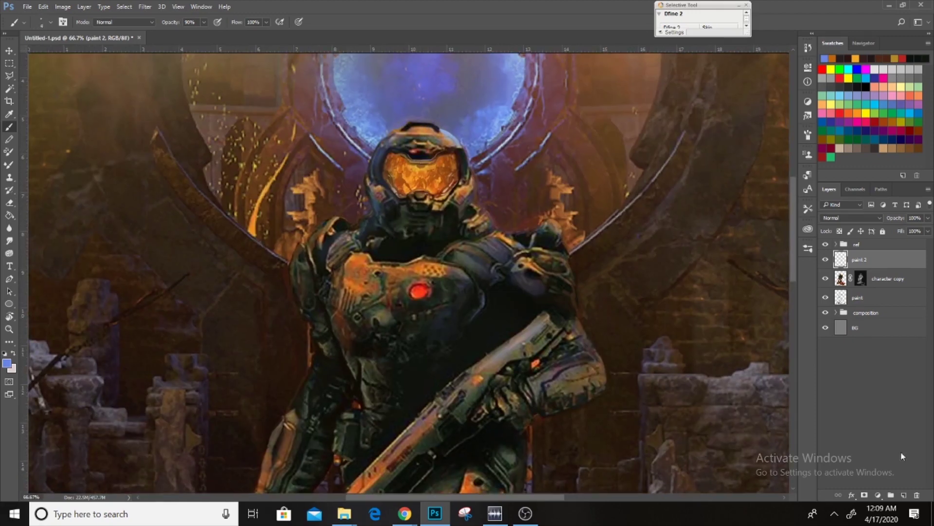
Step: Add a new layer named 'smalldetails' above paint 2
{"action": "key", "text": "ctrl+shift+alt+n"}
{"action": "double_click", "coordinate": [857, 265]}
{"action": "type", "text": "details"}
{"action": "key", "text": "Return"}
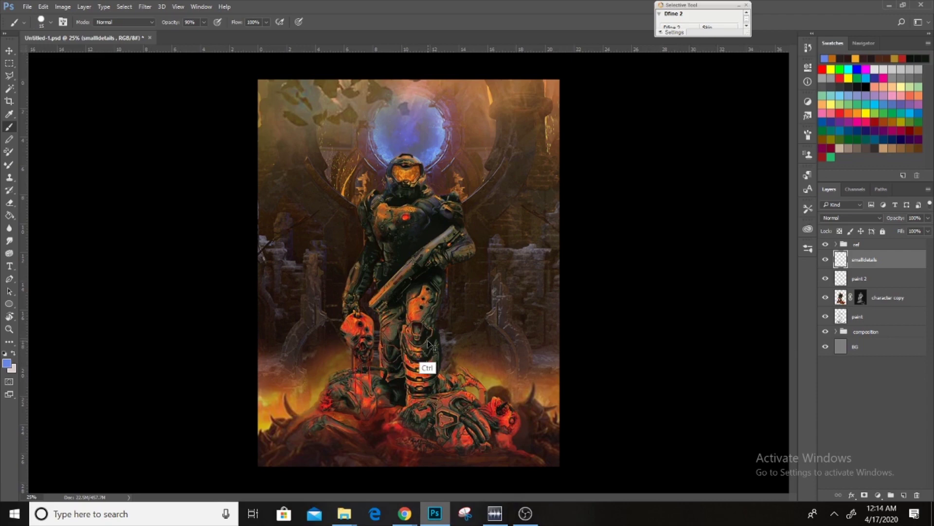
Step: Zoom to 100% on the chest and paint tan details at 76% brush opacity
{"action": "key", "text": "ctrl+plus"}
{"action": "key", "text": "ctrl+plus"}
{"action": "key", "text": "ctrl+plus"}
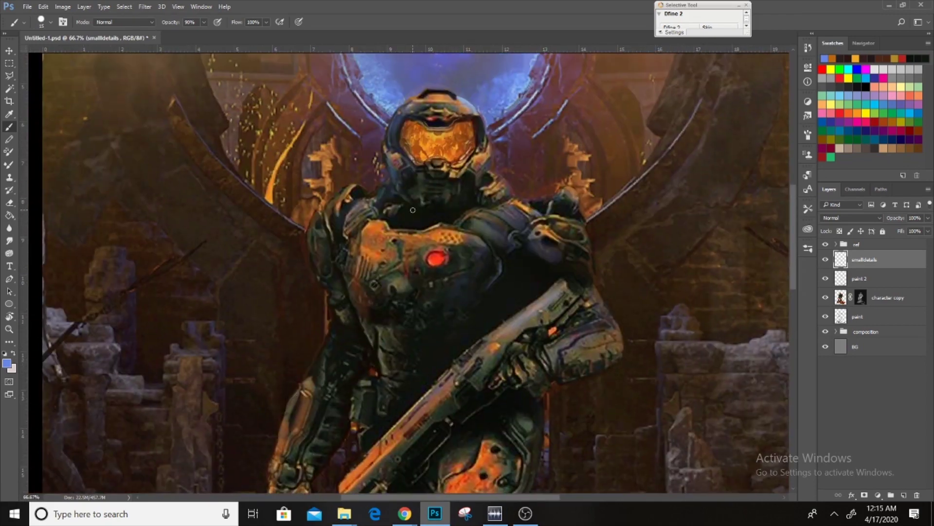
{"action": "left_click", "coordinate": [438, 220], "text": "alt"}
{"action": "key", "text": "7"}
{"action": "key", "text": "6"}
{"action": "key", "text": "ctrl+plus"}
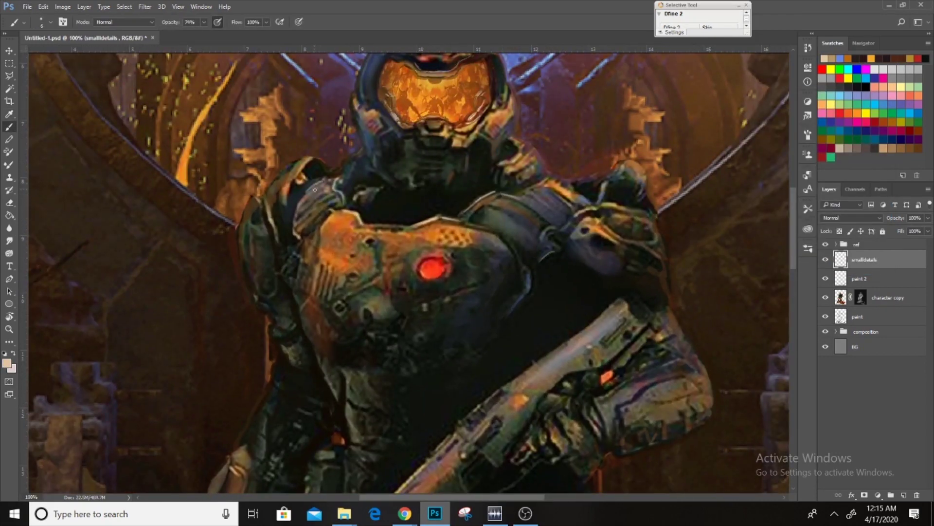
{"action": "left_click_drag", "start_coordinate": [302, 194], "coordinate": [322, 274]}
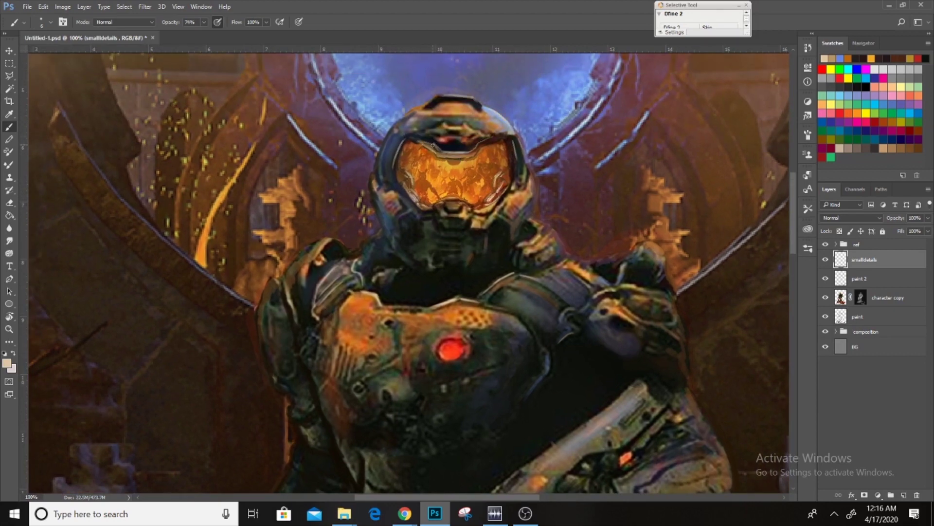
{"action": "left_click", "coordinate": [446, 148], "text": "alt"}
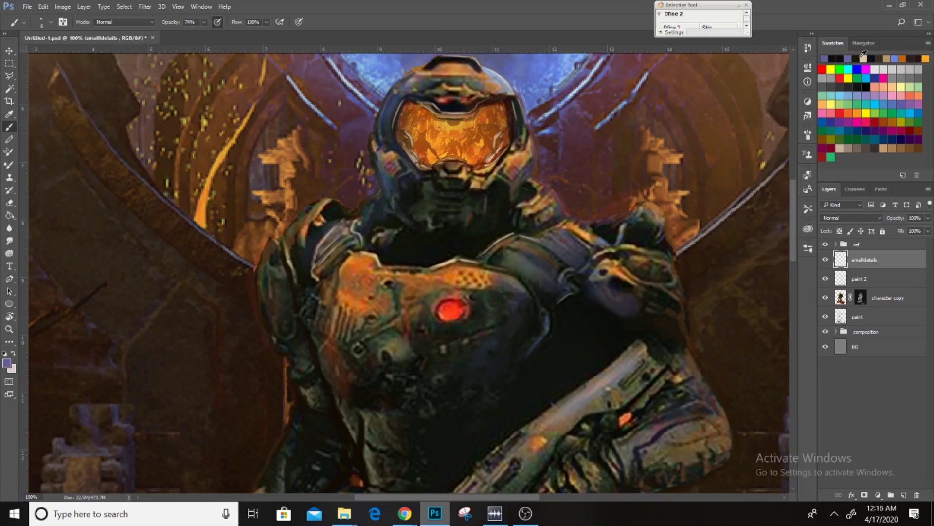
{"action": "left_click", "coordinate": [862, 57]}
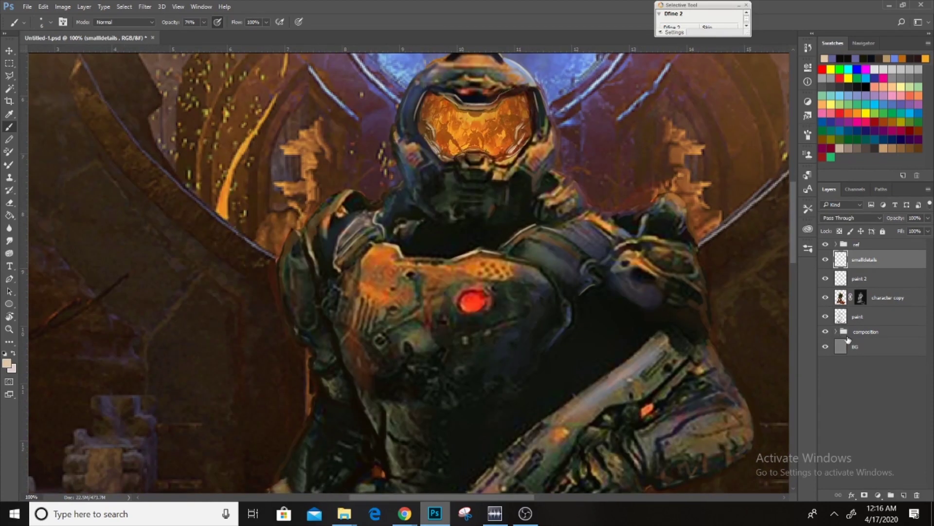
Step: Erase stray marks on the chest, then reselect smalldetails and collapse the composition group
{"action": "left_click", "coordinate": [866, 331]}
{"action": "right_click", "coordinate": [773, 265]}
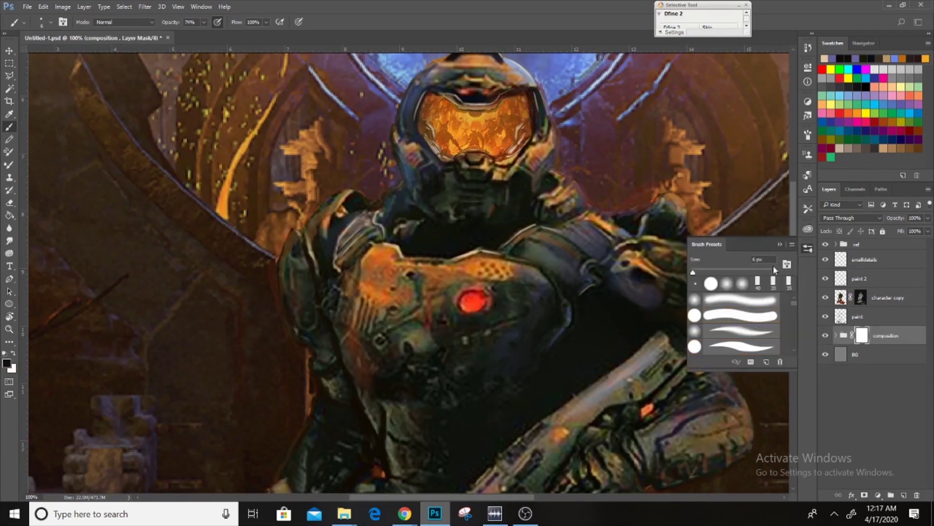
{"action": "left_click_drag", "start_coordinate": [682, 292], "coordinate": [757, 229]}
{"action": "left_click", "coordinate": [318, 232], "text": "ctrl"}
{"action": "key", "text": "e"}
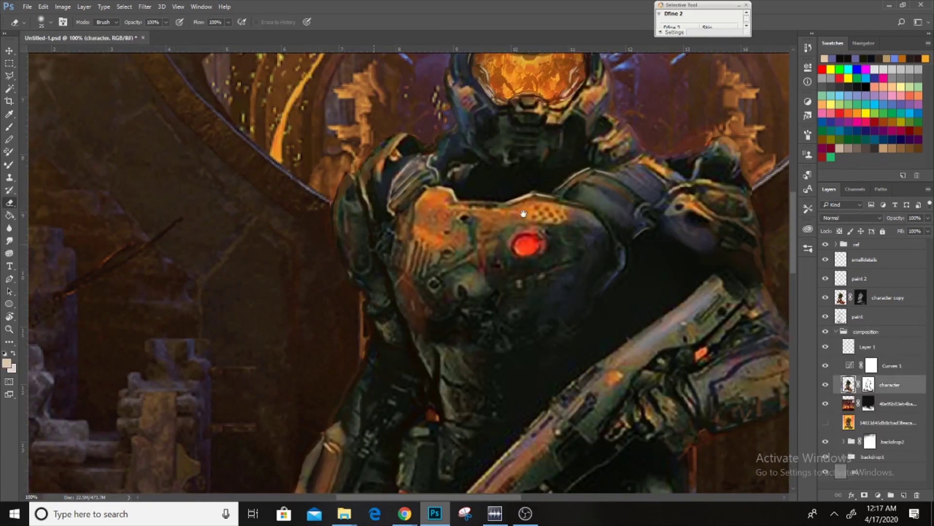
{"action": "left_click_drag", "start_coordinate": [523, 213], "coordinate": [345, 304]}
{"action": "left_click_drag", "start_coordinate": [594, 314], "coordinate": [699, 354]}
{"action": "left_click", "coordinate": [698, 354], "text": "ctrl"}
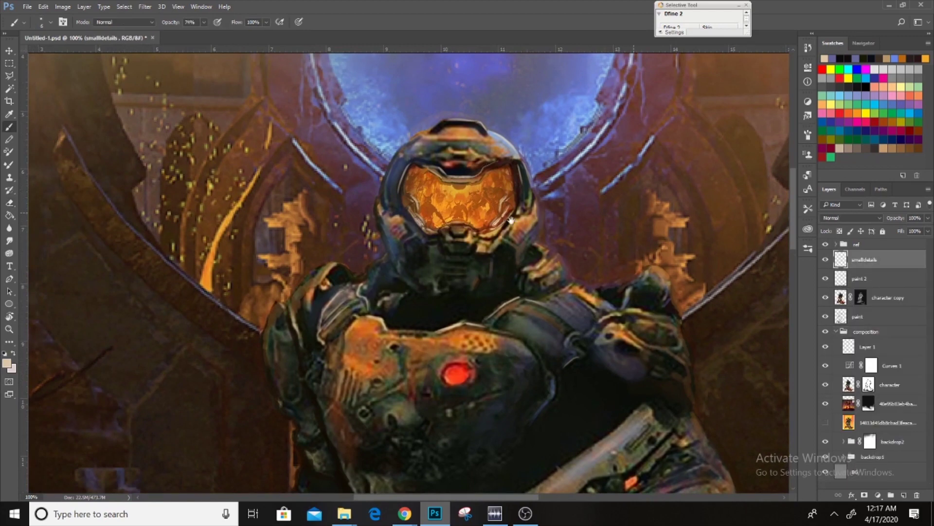
{"action": "key", "text": "b"}
{"action": "left_click_drag", "start_coordinate": [401, 258], "coordinate": [360, 197]}
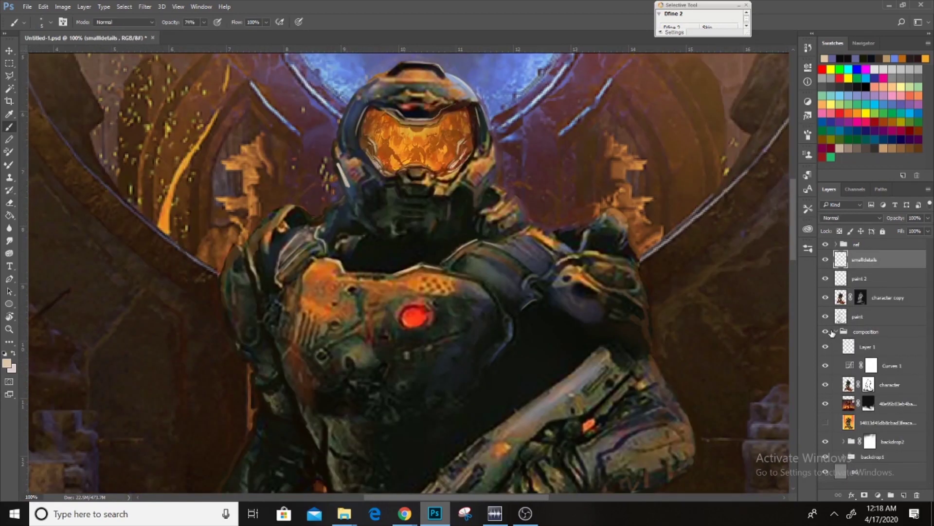
{"action": "left_click", "coordinate": [835, 332]}
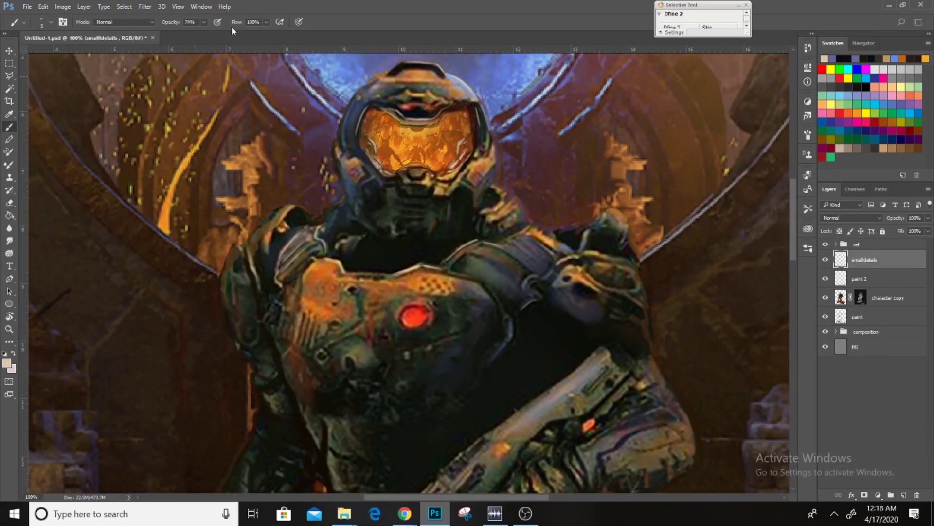
Step: Sample brown, light blue and pale grey armour tones, then zoom out to the full poster
{"action": "left_click_drag", "start_coordinate": [252, 240], "coordinate": [348, 223]}
{"action": "left_click_drag", "start_coordinate": [355, 303], "coordinate": [321, 188]}
{"action": "left_click_drag", "start_coordinate": [370, 161], "coordinate": [406, 242]}
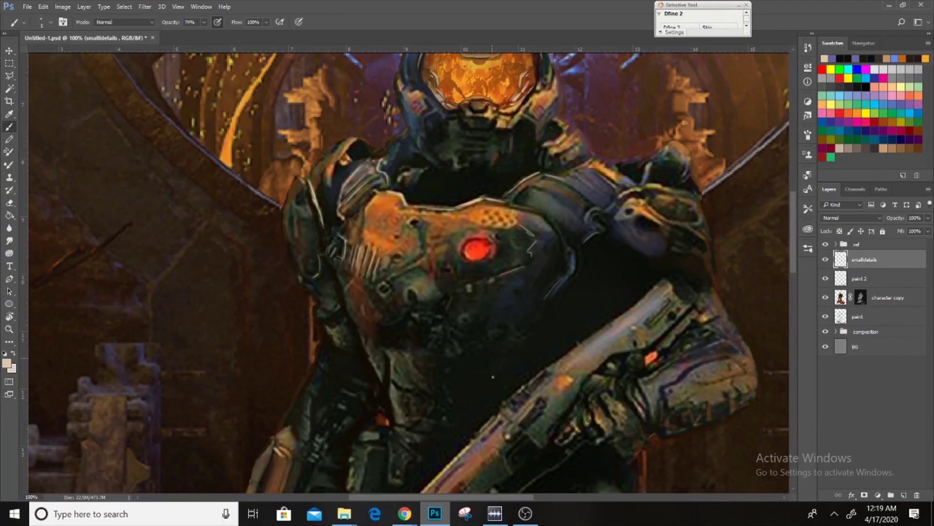
{"action": "left_click_drag", "start_coordinate": [492, 376], "coordinate": [412, 388]}
{"action": "left_click", "coordinate": [621, 207], "text": "alt"}
{"action": "left_click_drag", "start_coordinate": [619, 241], "coordinate": [638, 282]}
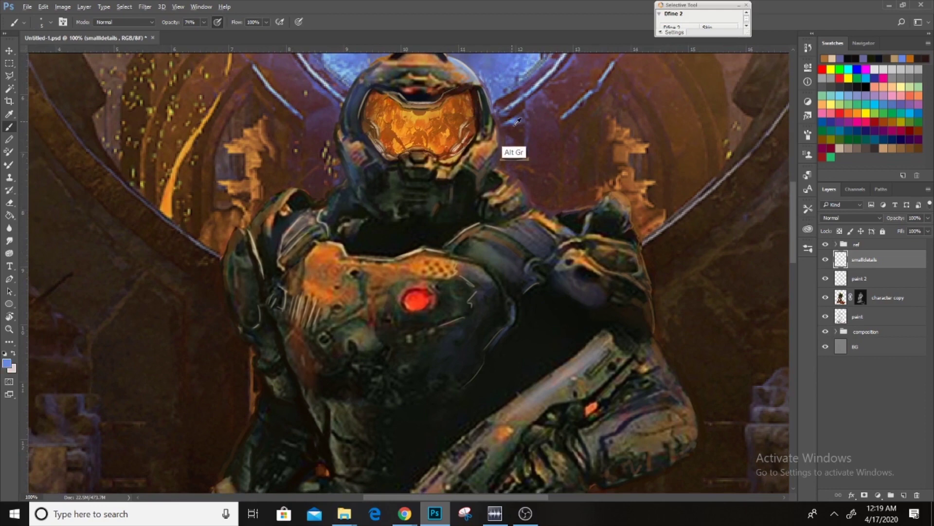
{"action": "left_click", "coordinate": [541, 111], "text": "alt"}
{"action": "left_click_drag", "start_coordinate": [461, 216], "coordinate": [507, 217]}
{"action": "left_click", "coordinate": [471, 188], "text": "alt"}
{"action": "key", "text": "ctrl+minus"}
{"action": "key", "text": "ctrl+minus"}
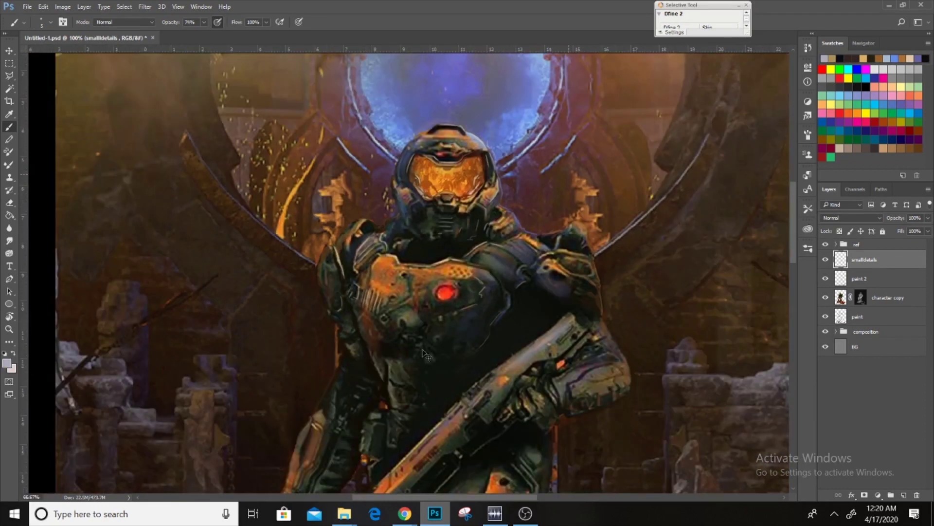
{"action": "key", "text": "ctrl+minus"}
{"action": "key", "text": "ctrl+minus"}
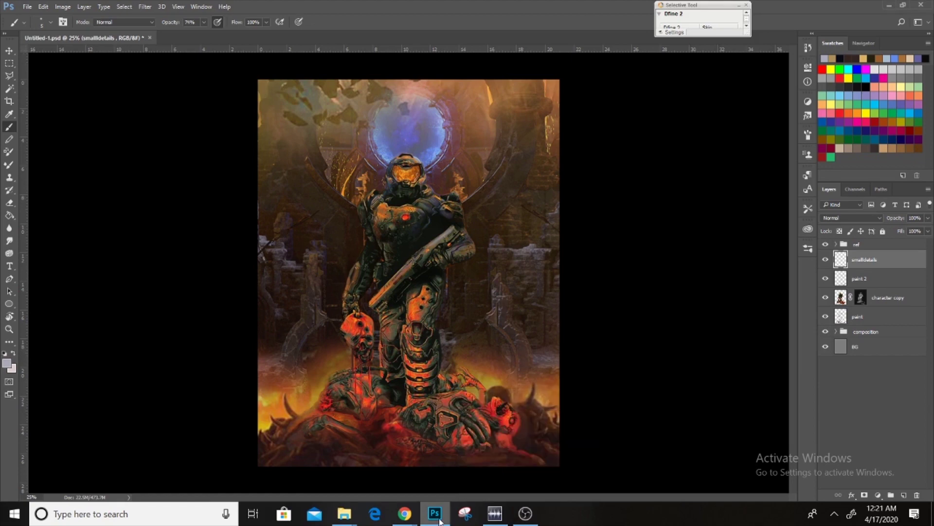
Step: Detail the torso and gun at 66.7%, erasing stray marks, then move down to the legs and skull
{"action": "key", "text": "ctrl+plus"}
{"action": "key", "text": "ctrl+plus"}
{"action": "key", "text": "ctrl+plus"}
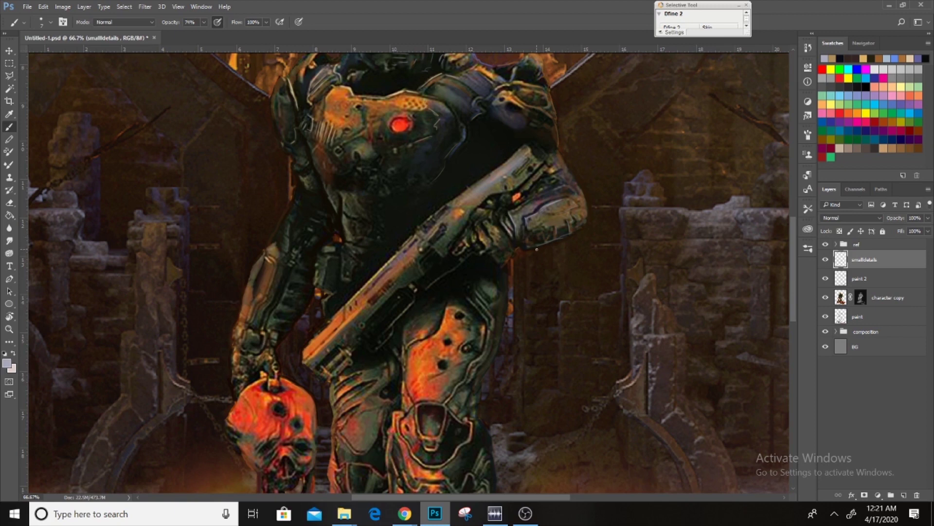
{"action": "key", "text": "e"}
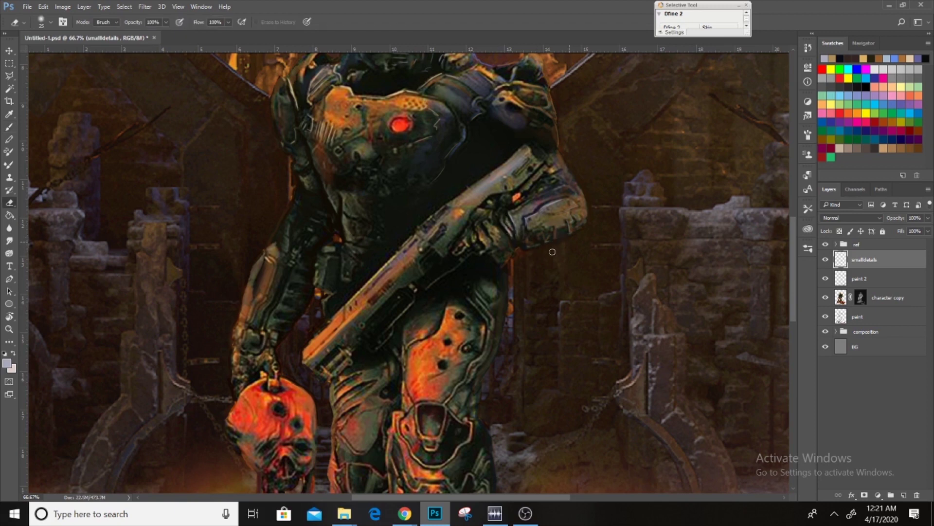
{"action": "key", "text": "b"}
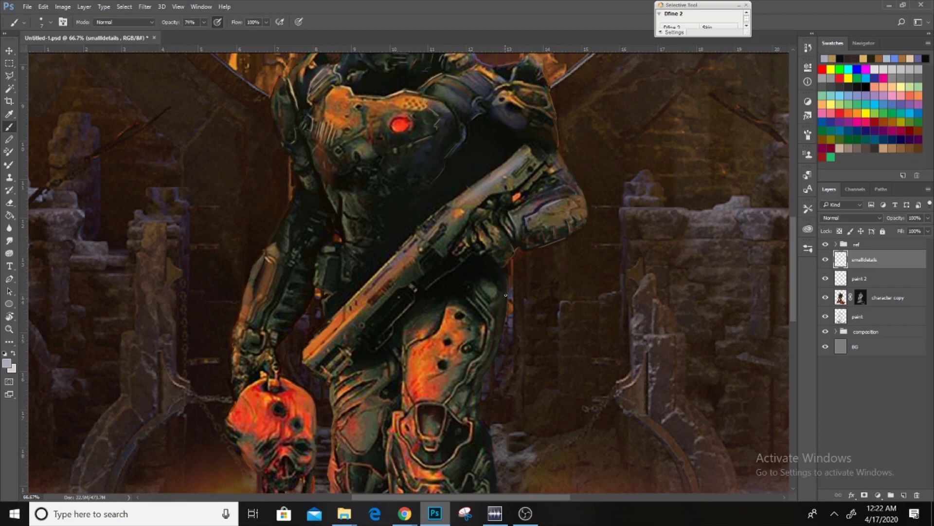
{"action": "key", "text": "e"}
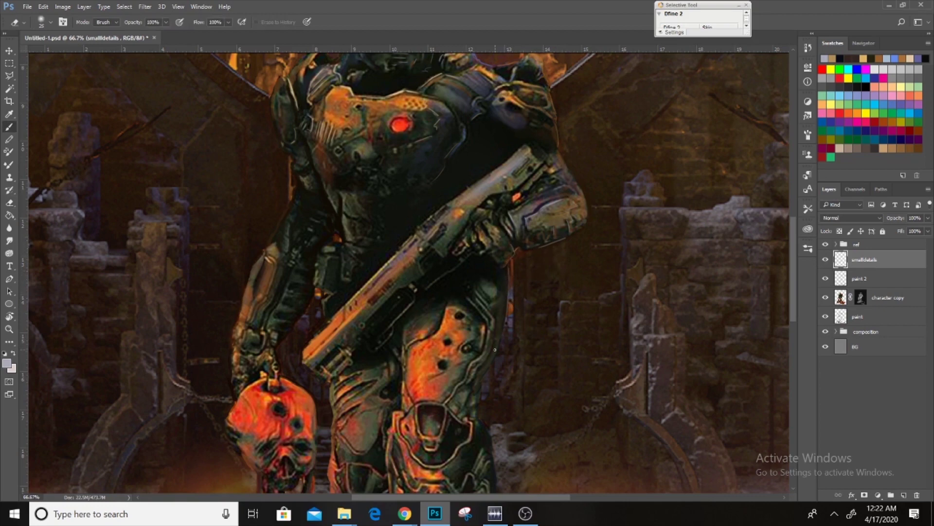
{"action": "key", "text": "b"}
{"action": "scroll", "coordinate": [495, 349], "scroll_direction": "down", "scroll_amount": 3}
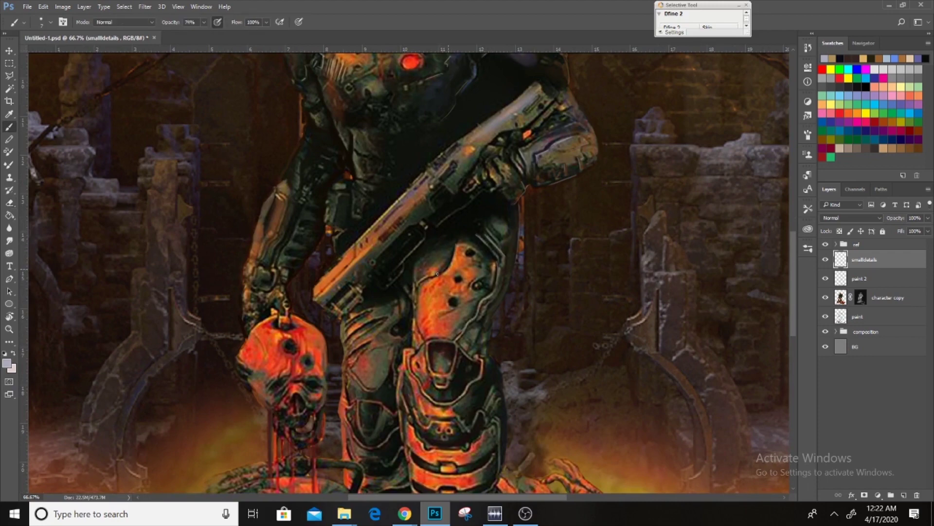
{"action": "left_click_drag", "start_coordinate": [439, 276], "coordinate": [462, 261]}
Step: Set the paint colour to a pale cream shade in the Color Picker
{"action": "left_click", "coordinate": [462, 261], "text": "alt"}
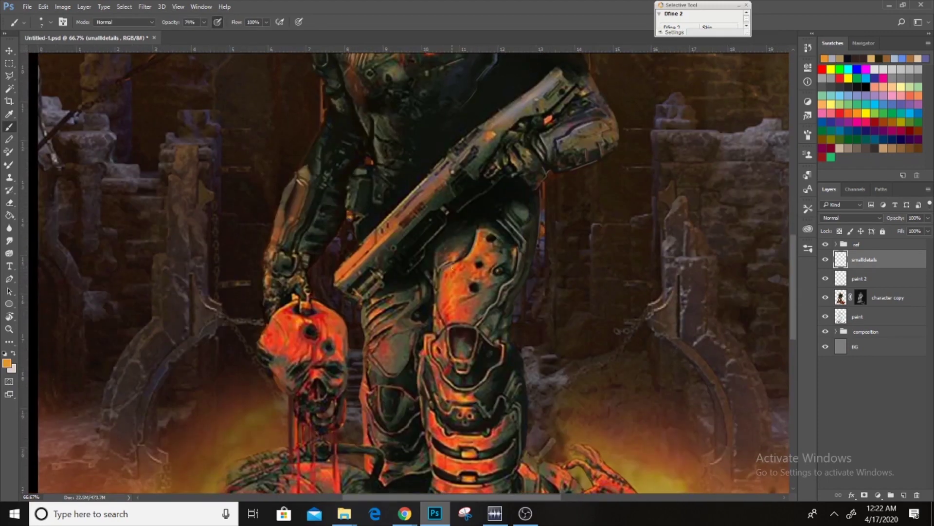
{"action": "left_click", "coordinate": [847, 77]}
{"action": "left_click", "coordinate": [6, 362]}
{"action": "left_click", "coordinate": [667, 125]}
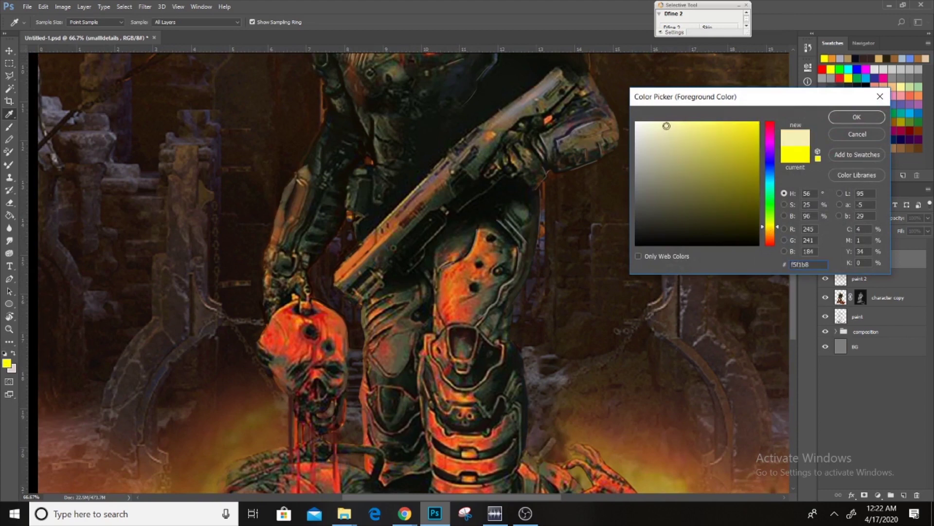
{"action": "left_click", "coordinate": [857, 117]}
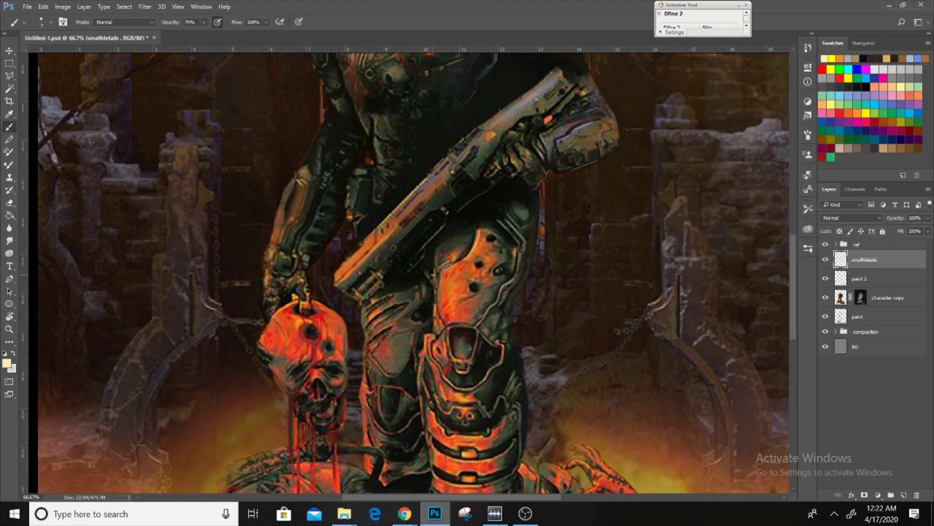
Step: Scroll down the figure, touching up with brush and eraser
{"action": "scroll", "coordinate": [435, 320], "scroll_direction": "down", "scroll_amount": 4}
{"action": "scroll", "coordinate": [419, 272], "scroll_direction": "down", "scroll_amount": 1}
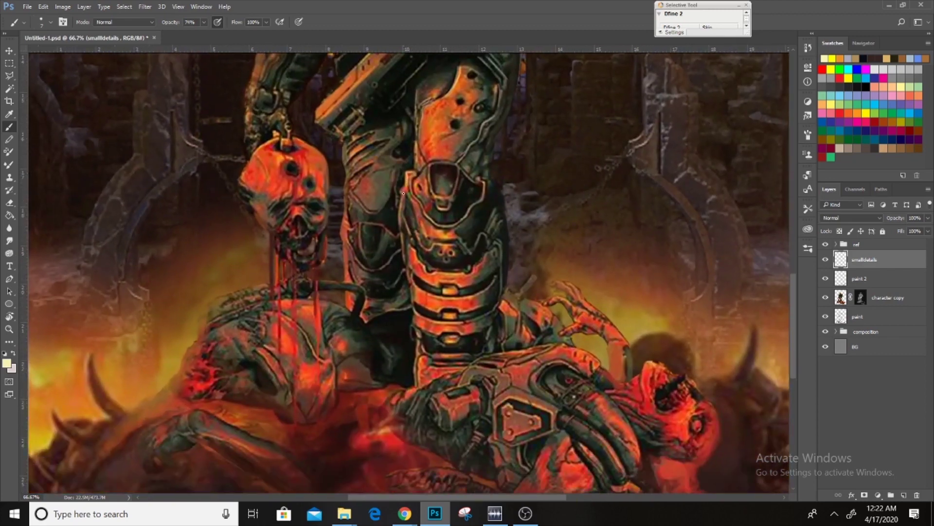
{"action": "scroll", "coordinate": [404, 222], "scroll_direction": "down", "scroll_amount": 2}
{"action": "scroll", "coordinate": [349, 243], "scroll_direction": "down", "scroll_amount": 3}
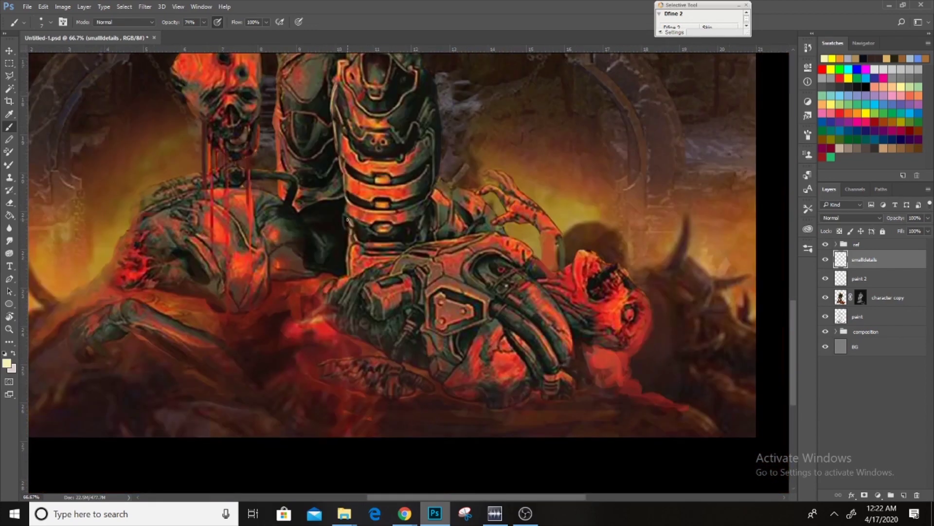
{"action": "scroll", "coordinate": [348, 244], "scroll_direction": "up", "scroll_amount": 1}
{"action": "key", "text": "e"}
{"action": "key", "text": "b"}
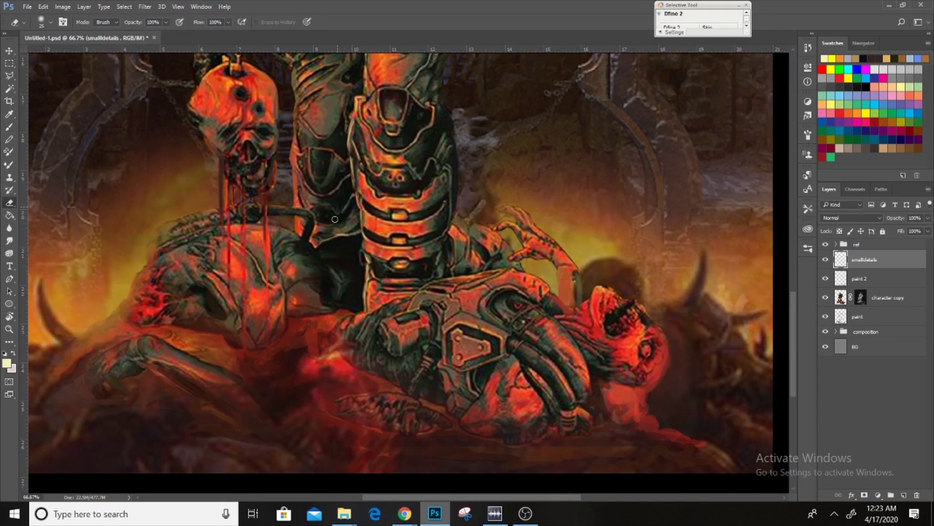
{"action": "scroll", "coordinate": [334, 154], "scroll_direction": "up", "scroll_amount": 2}
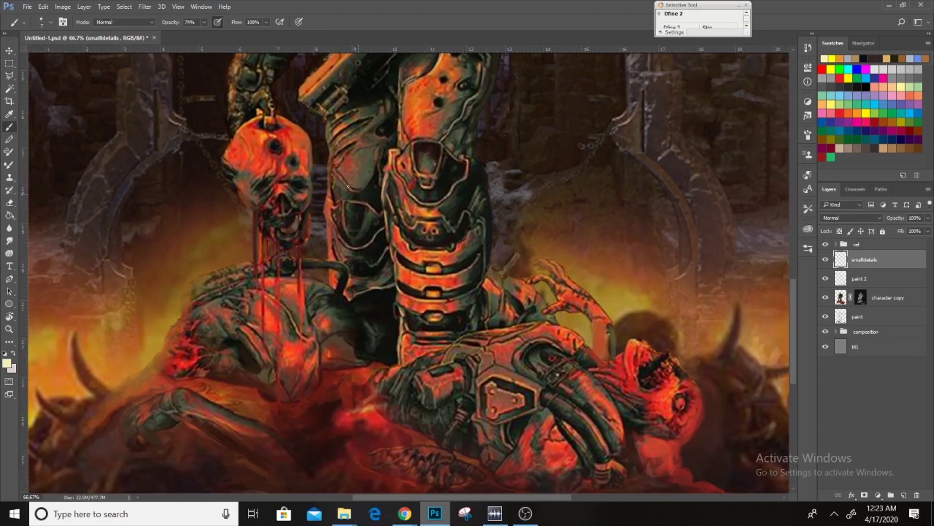
Step: Paint a faint pale cream highlight along the left edge of the skull-holding arm
{"action": "left_click_drag", "start_coordinate": [373, 147], "coordinate": [370, 194]}
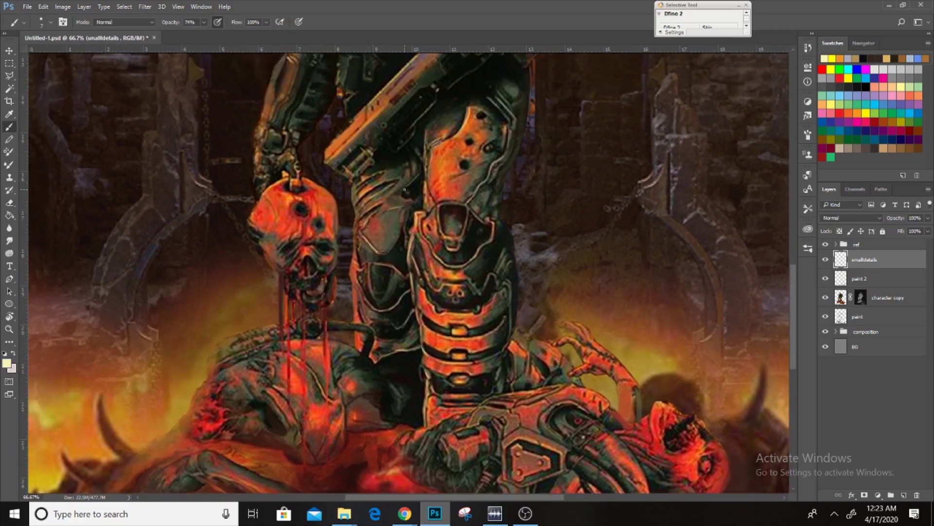
{"action": "left_click_drag", "start_coordinate": [403, 189], "coordinate": [420, 200]}
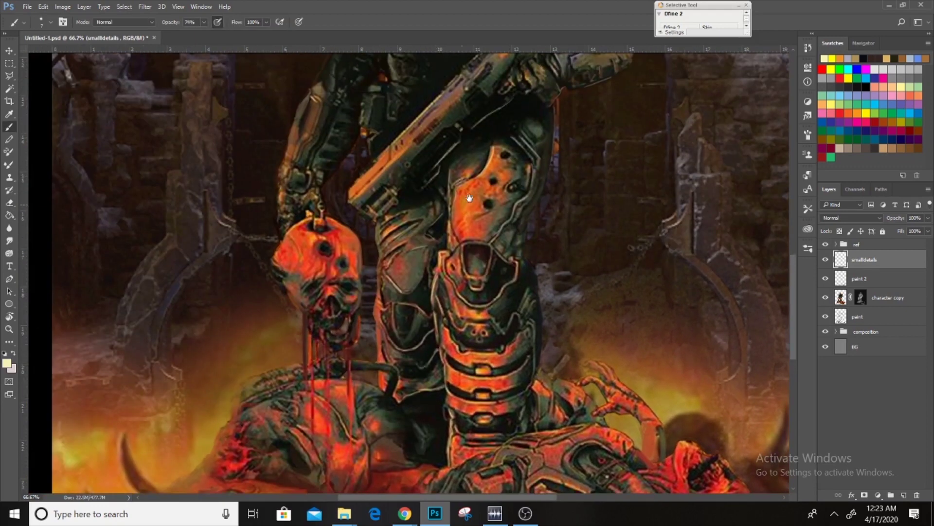
{"action": "left_click_drag", "start_coordinate": [379, 159], "coordinate": [483, 176]}
{"action": "mouse_move", "coordinate": [454, 220]}
{"action": "left_mouse_down"}
{"action": "mouse_move", "coordinate": [428, 174]}
{"action": "mouse_move", "coordinate": [459, 184]}
{"action": "left_mouse_up"}
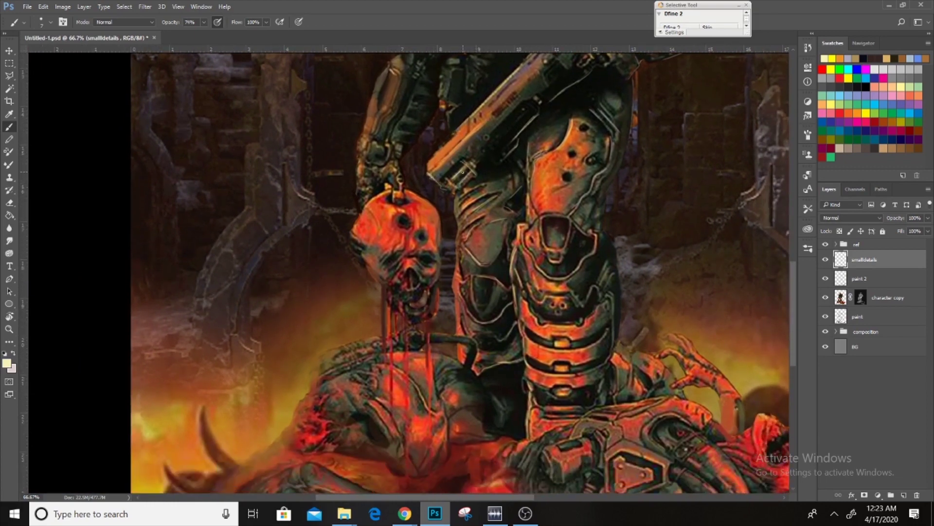
{"action": "left_click_drag", "start_coordinate": [451, 115], "coordinate": [433, 182]}
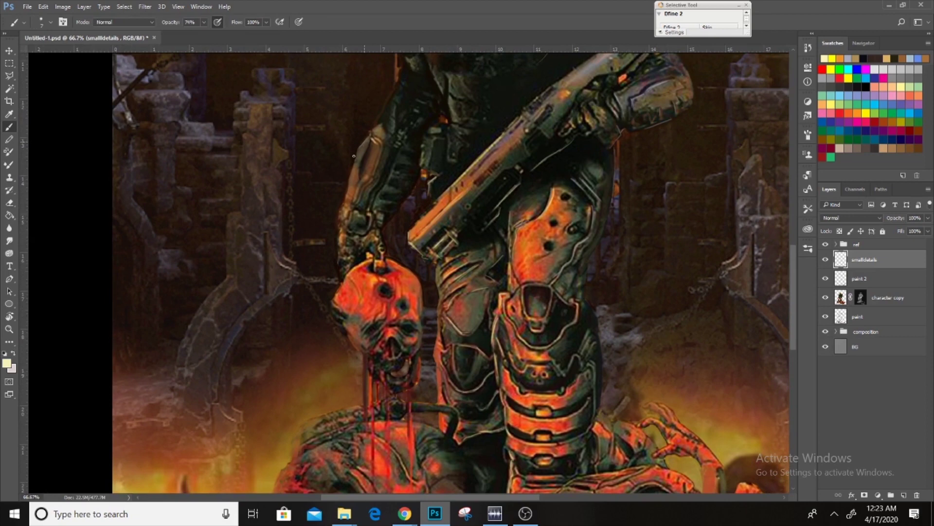
{"action": "mouse_move", "coordinate": [347, 201]}
{"action": "left_mouse_down"}
{"action": "mouse_move", "coordinate": [338, 231]}
{"action": "mouse_move", "coordinate": [357, 366]}
{"action": "left_mouse_up"}
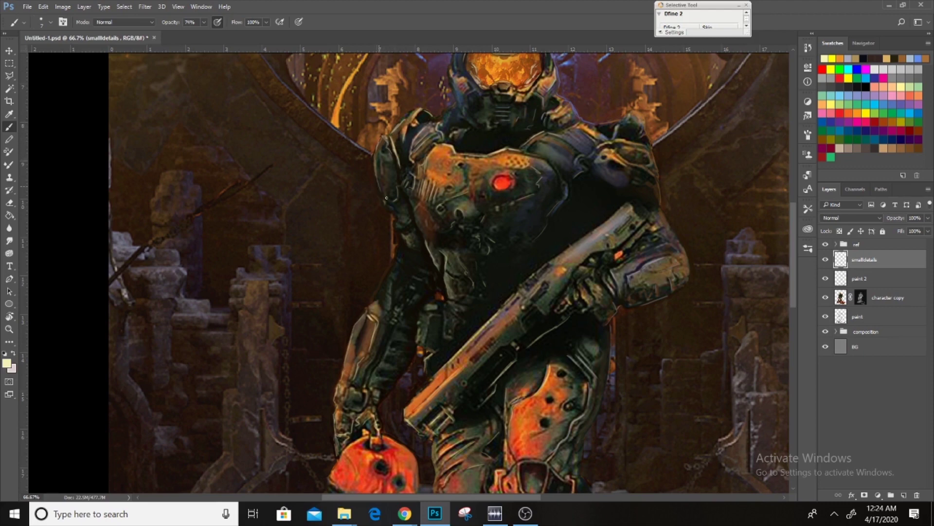
Step: Sample dark armour tones and switch back to the light yellow paint colour
{"action": "left_click_drag", "start_coordinate": [381, 191], "coordinate": [366, 146]}
{"action": "left_click_drag", "start_coordinate": [386, 178], "coordinate": [407, 254]}
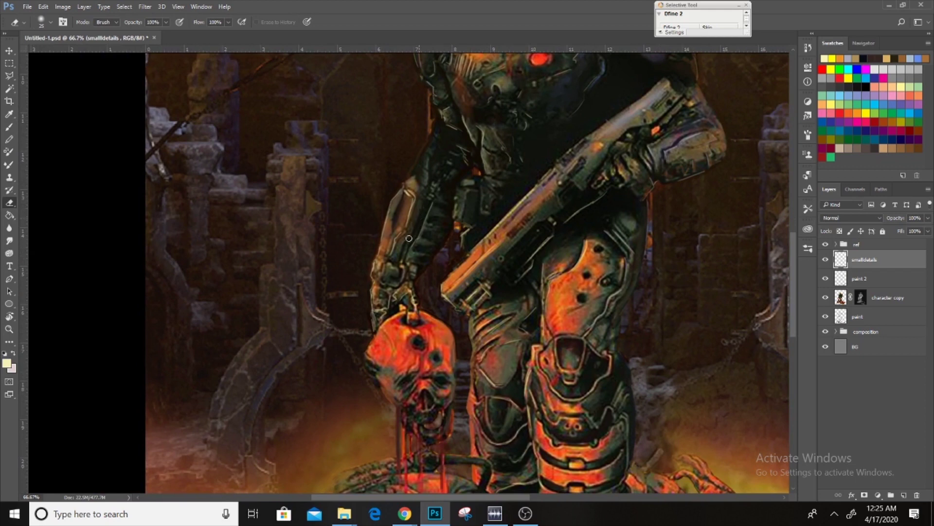
{"action": "left_click_drag", "start_coordinate": [426, 178], "coordinate": [381, 190]}
{"action": "left_click", "coordinate": [402, 296], "text": "alt"}
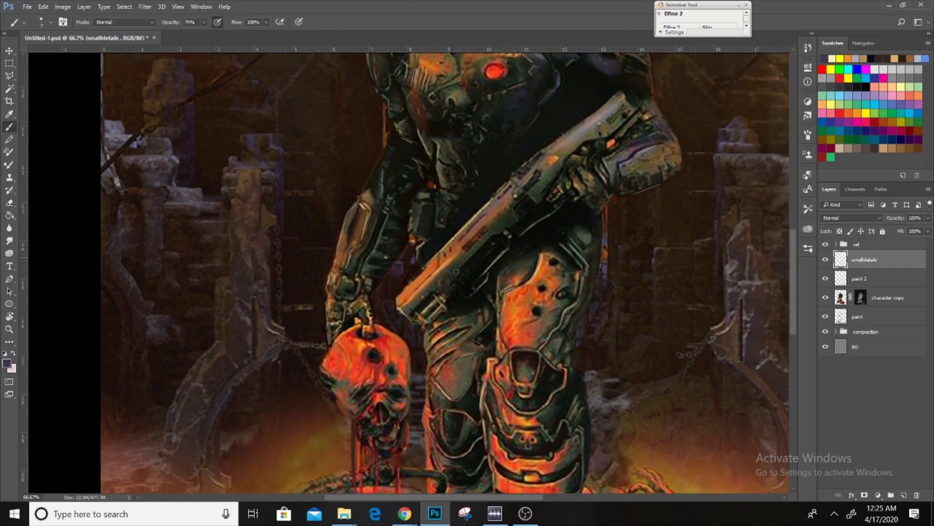
{"action": "key", "text": "x"}
{"action": "left_click_drag", "start_coordinate": [393, 258], "coordinate": [405, 245]}
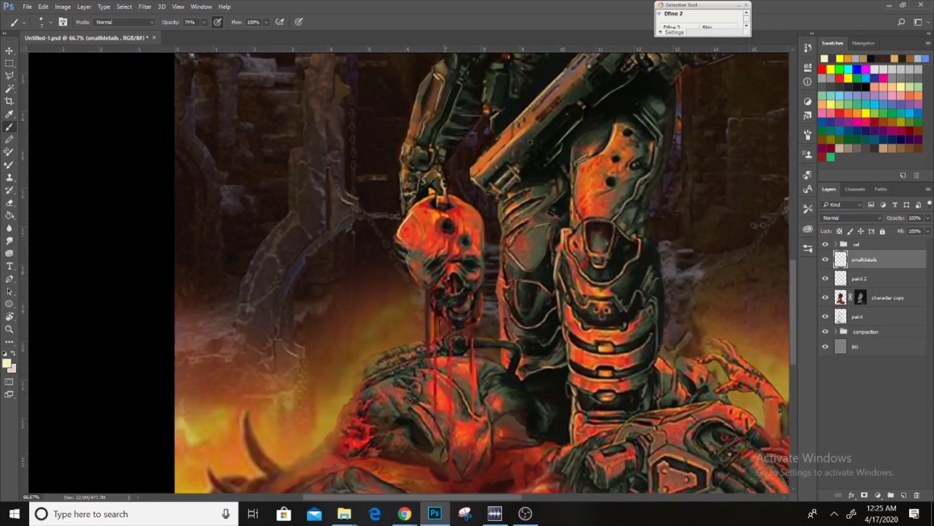
{"action": "left_click", "coordinate": [404, 268], "text": "alt"}
{"action": "left_click", "coordinate": [471, 306], "text": "alt"}
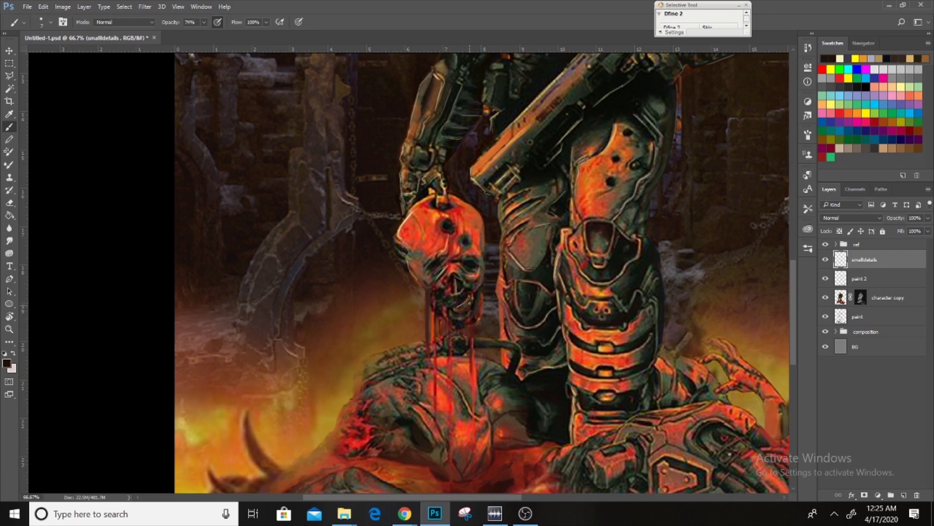
{"action": "left_click", "coordinate": [840, 58]}
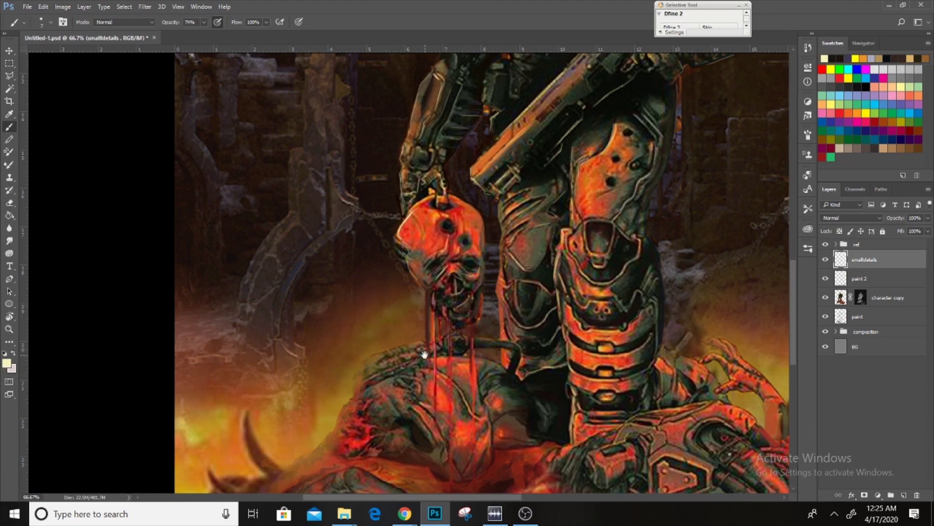
Step: Add faint light-yellow highlights on the leg armour, gun and helmet's left edge
{"action": "left_click_drag", "start_coordinate": [448, 321], "coordinate": [314, 296]}
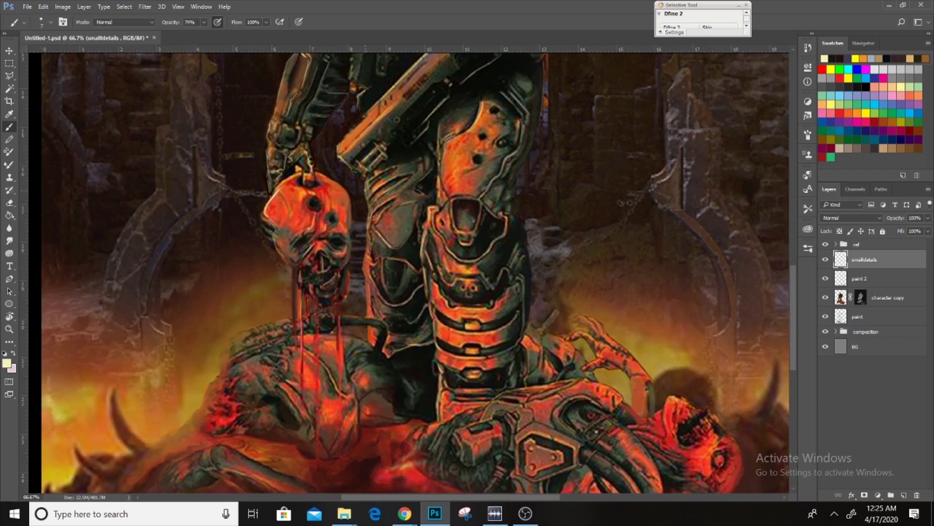
{"action": "left_click_drag", "start_coordinate": [372, 311], "coordinate": [369, 256]}
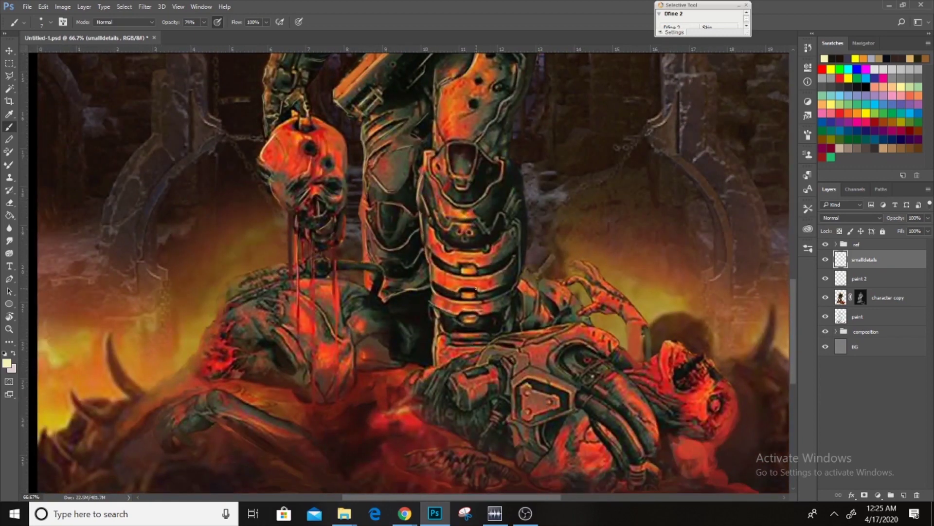
{"action": "left_click_drag", "start_coordinate": [480, 223], "coordinate": [505, 223]}
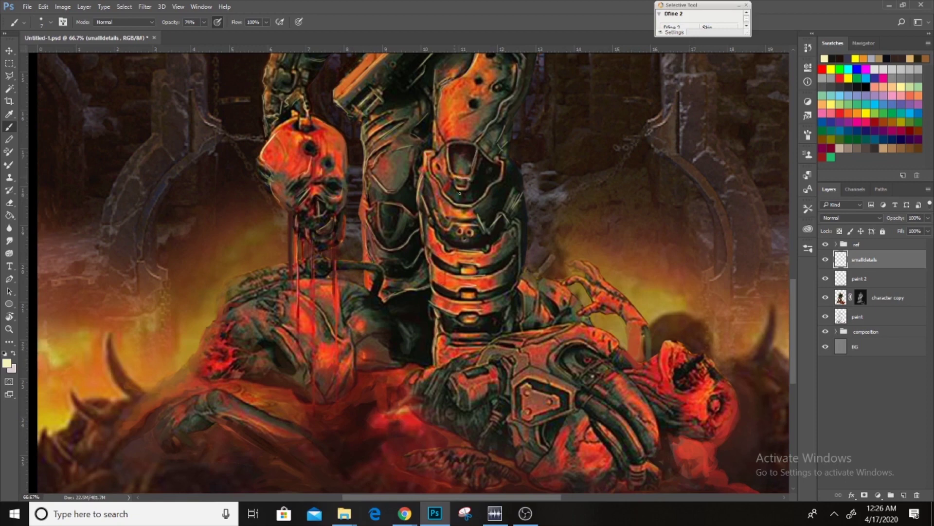
{"action": "left_click_drag", "start_coordinate": [471, 102], "coordinate": [529, 248]}
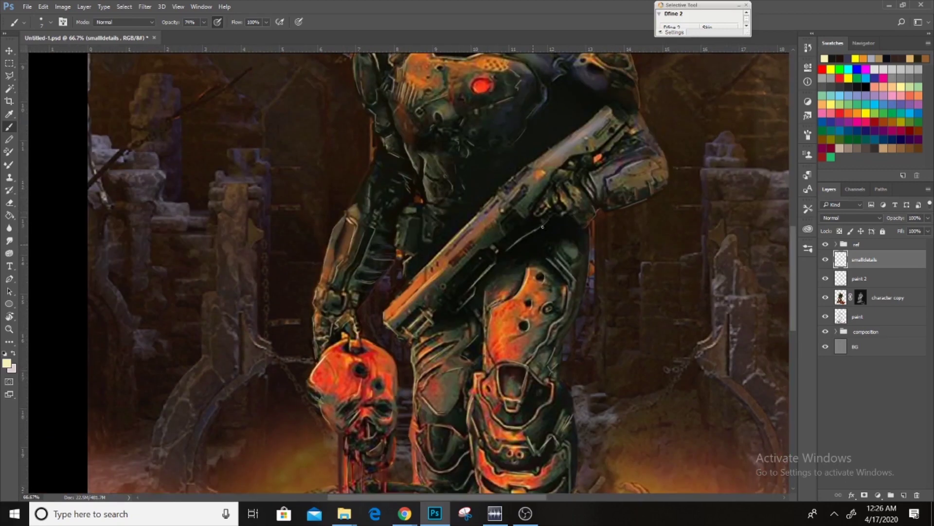
{"action": "mouse_move", "coordinate": [543, 156]}
{"action": "left_mouse_down"}
{"action": "mouse_move", "coordinate": [601, 140]}
{"action": "mouse_move", "coordinate": [548, 229]}
{"action": "left_mouse_up"}
{"action": "mouse_move", "coordinate": [396, 177]}
{"action": "left_mouse_down"}
{"action": "mouse_move", "coordinate": [535, 190]}
{"action": "mouse_move", "coordinate": [502, 220]}
{"action": "left_mouse_up"}
{"action": "left_click_drag", "start_coordinate": [501, 169], "coordinate": [504, 184]}
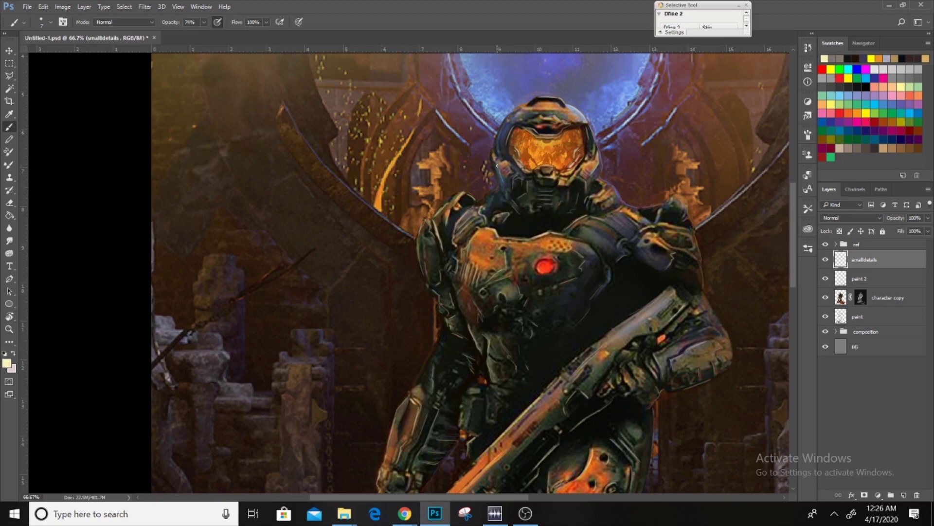
{"action": "key", "text": "ctrl+minus"}
{"action": "key", "text": "ctrl+minus"}
{"action": "key", "text": "ctrl+minus"}
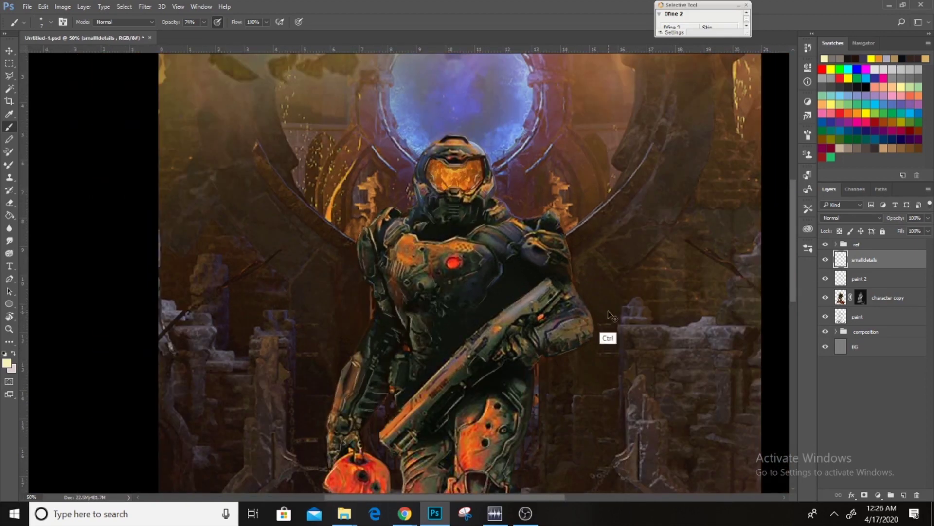
Step: Zoom in on the helmet and pick a pale light-blue paint colour
{"action": "scroll", "coordinate": [399, 188], "scroll_direction": "up", "scroll_amount": 2}
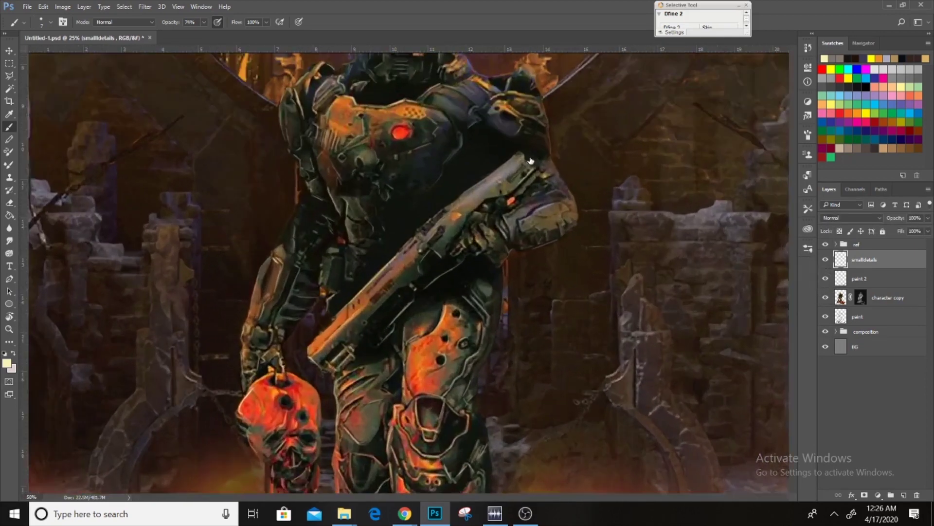
{"action": "scroll", "coordinate": [497, 228], "scroll_direction": "up", "scroll_amount": 1}
{"action": "left_click", "coordinate": [486, 121], "text": "alt"}
{"action": "left_click", "coordinate": [456, 125], "text": "alt"}
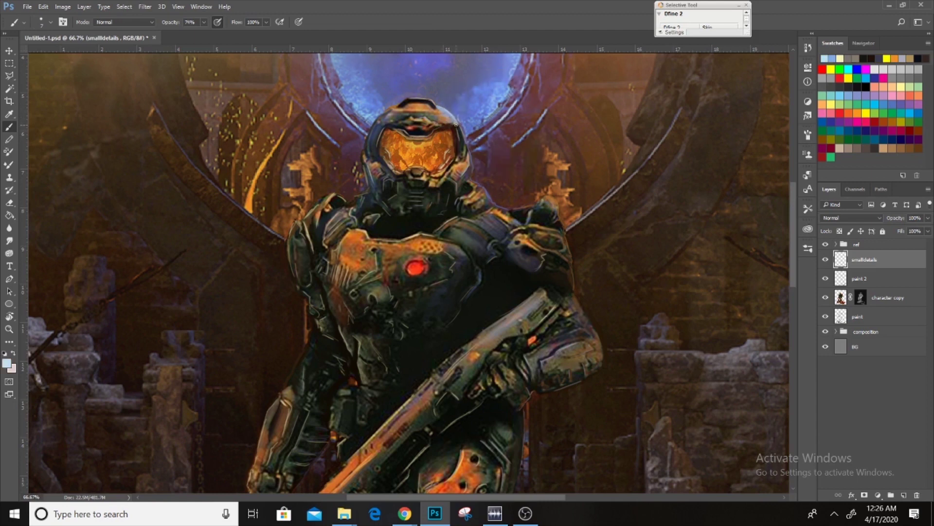
Step: Choose a different brush tip from Brush Presets and set the brush size to 6
{"action": "left_click", "coordinate": [808, 248]}
{"action": "key", "text": "bracketright"}
{"action": "scroll", "coordinate": [469, 170], "scroll_direction": "down", "scroll_amount": 2}
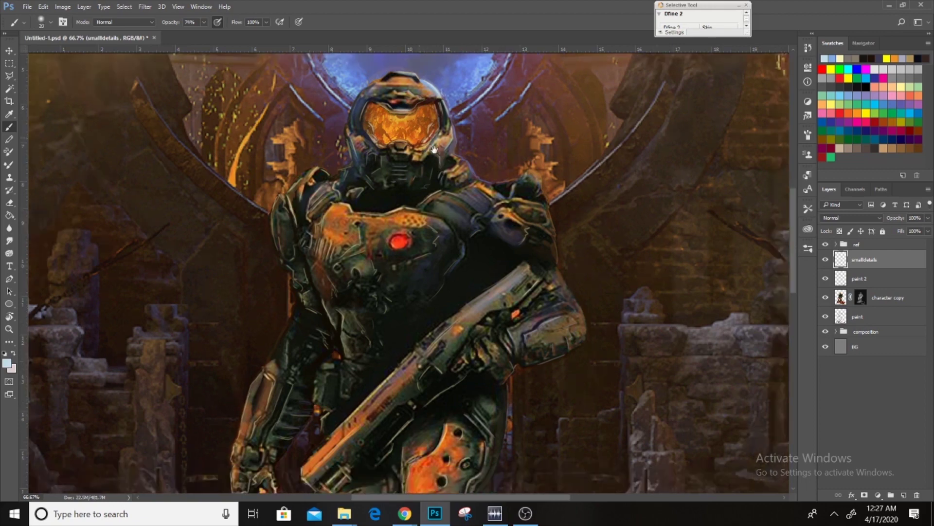
{"action": "scroll", "coordinate": [482, 190], "scroll_direction": "down", "scroll_amount": 1}
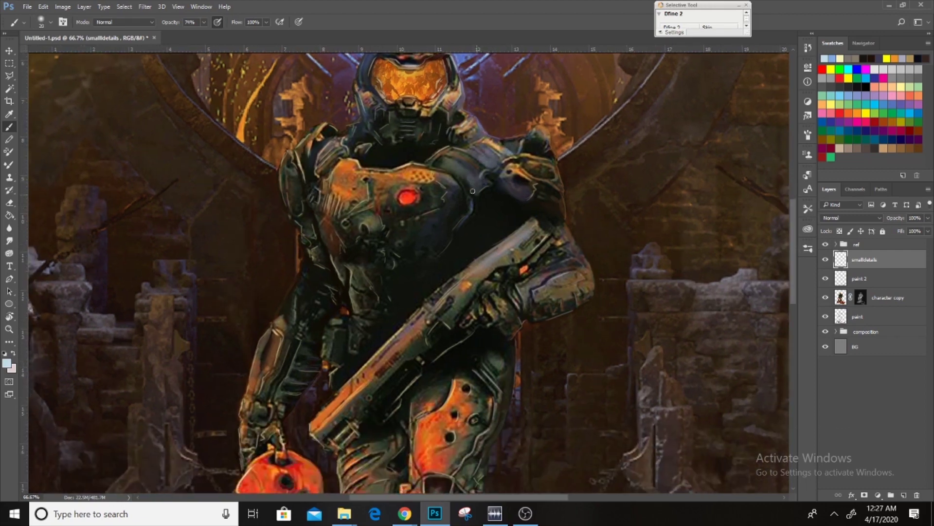
{"action": "left_click", "coordinate": [808, 248]}
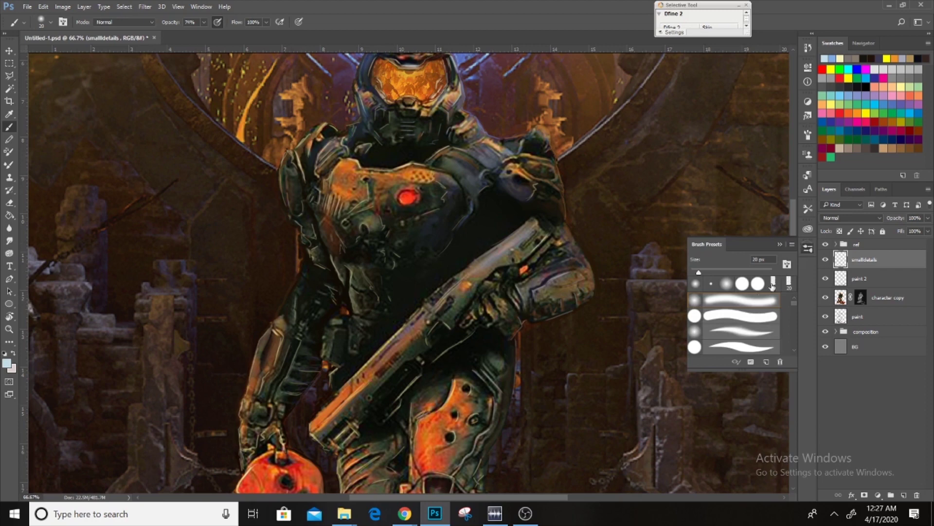
{"action": "key", "text": "bracketleft"}
{"action": "key", "text": "bracketleft"}
{"action": "key", "text": "bracketleft"}
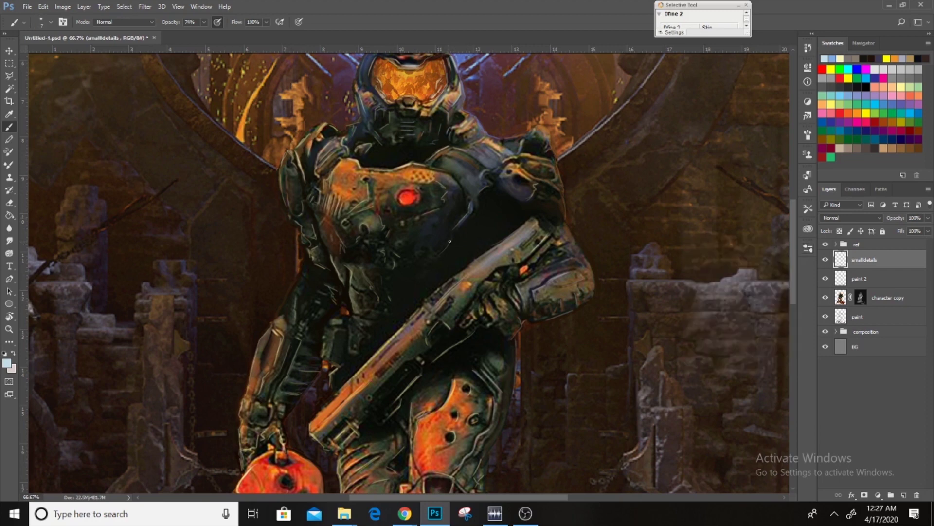
{"action": "scroll", "coordinate": [388, 214], "scroll_direction": "up", "scroll_amount": 2}
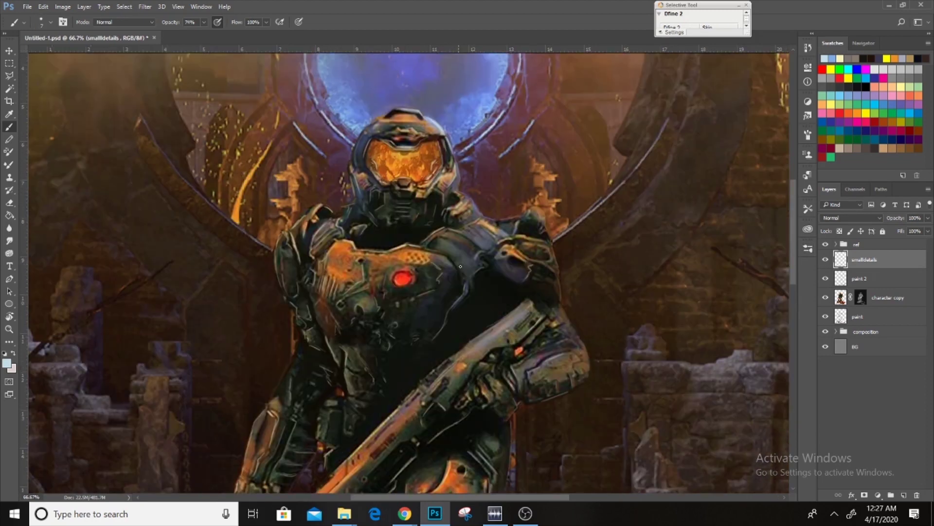
{"action": "scroll", "coordinate": [388, 215], "scroll_direction": "down", "scroll_amount": 5}
{"action": "scroll", "coordinate": [340, 229], "scroll_direction": "down", "scroll_amount": 5}
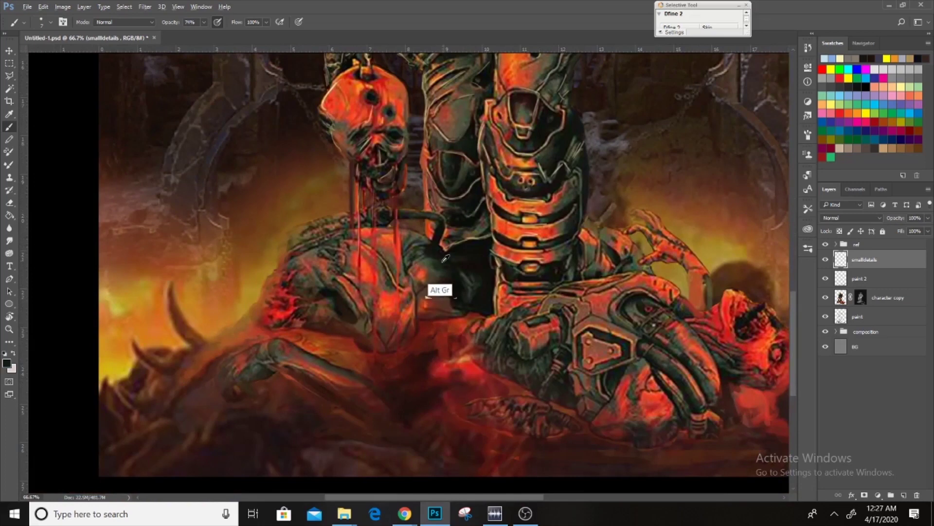
Step: Sample an orange-brown from the scene and paint a light orange stroke beside the gauntlet
{"action": "scroll", "coordinate": [404, 273], "scroll_direction": "down", "scroll_amount": 3}
{"action": "left_click", "coordinate": [339, 236], "text": "alt"}
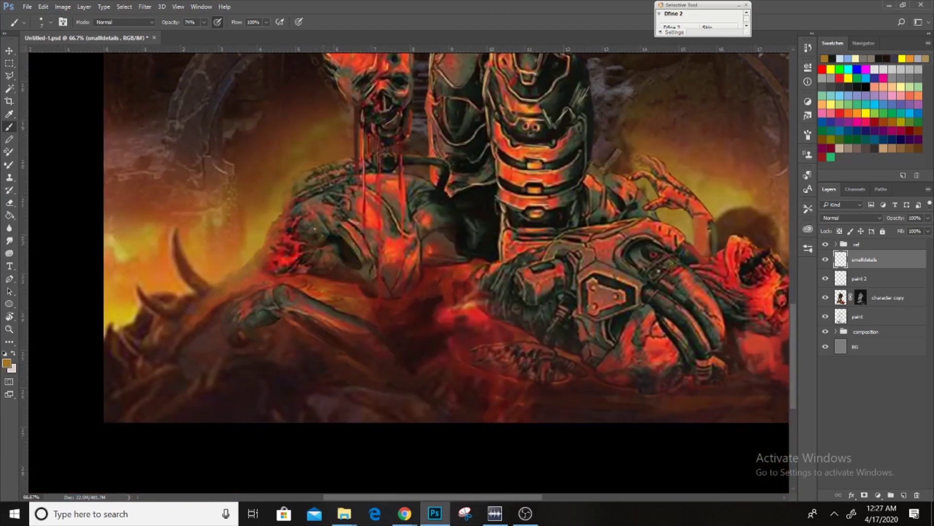
{"action": "scroll", "coordinate": [384, 208], "scroll_direction": "right", "scroll_amount": 2}
{"action": "scroll", "coordinate": [385, 208], "scroll_direction": "up", "scroll_amount": 1}
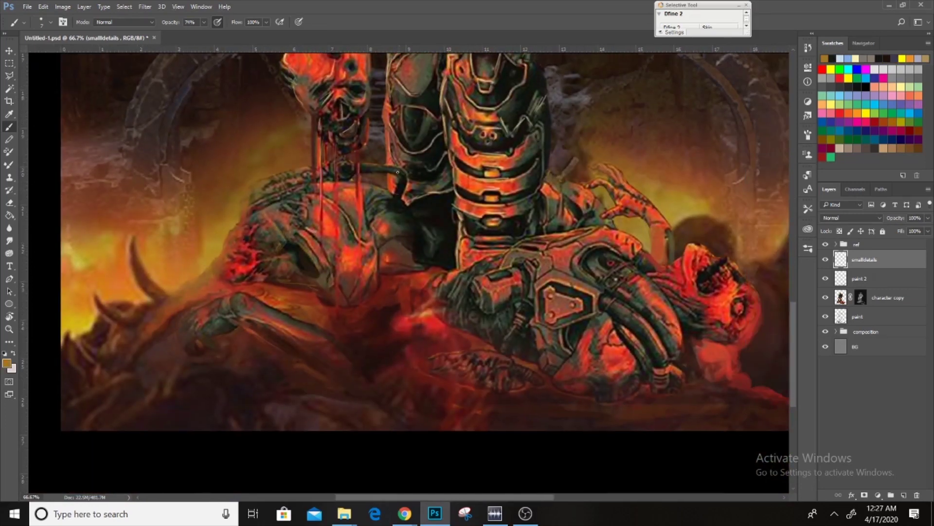
{"action": "scroll", "coordinate": [319, 216], "scroll_direction": "down", "scroll_amount": 4}
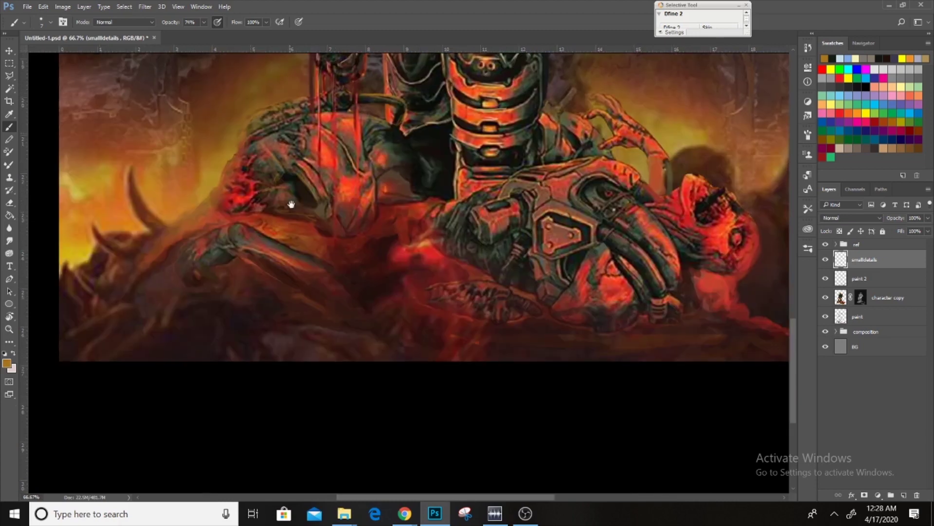
{"action": "scroll", "coordinate": [331, 247], "scroll_direction": "left", "scroll_amount": 4}
{"action": "scroll", "coordinate": [331, 247], "scroll_direction": "down", "scroll_amount": 1}
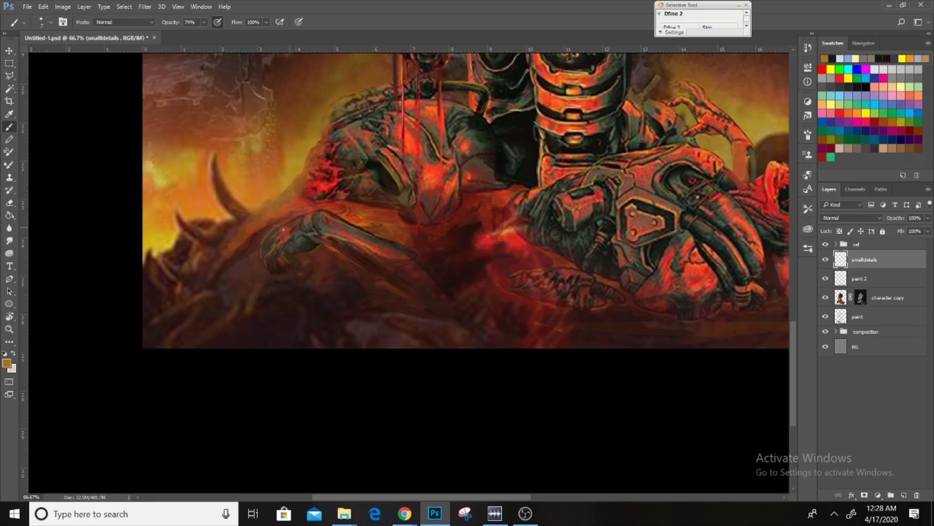
{"action": "scroll", "coordinate": [362, 243], "scroll_direction": "right", "scroll_amount": 7}
{"action": "scroll", "coordinate": [363, 243], "scroll_direction": "down", "scroll_amount": 2}
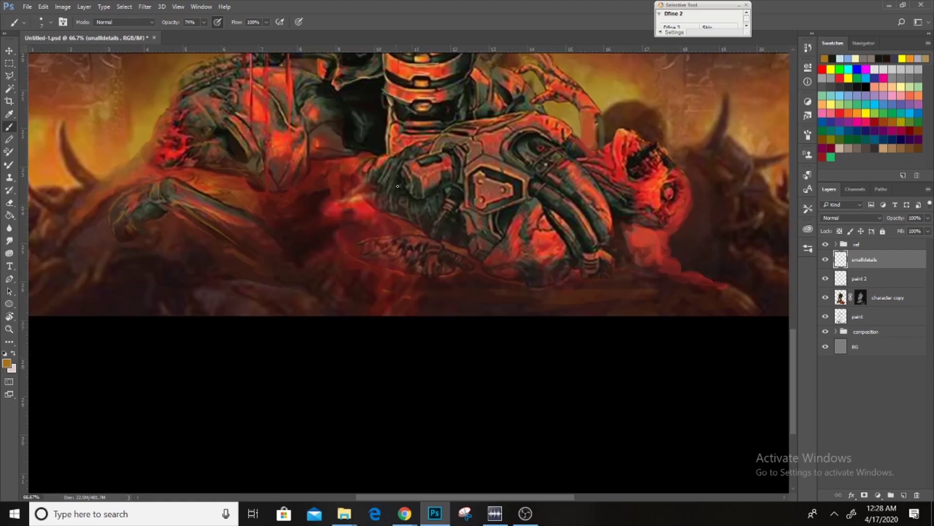
{"action": "scroll", "coordinate": [386, 180], "scroll_direction": "up", "scroll_amount": 4}
{"action": "scroll", "coordinate": [385, 180], "scroll_direction": "right", "scroll_amount": 2}
{"action": "scroll", "coordinate": [387, 218], "scroll_direction": "right", "scroll_amount": 3}
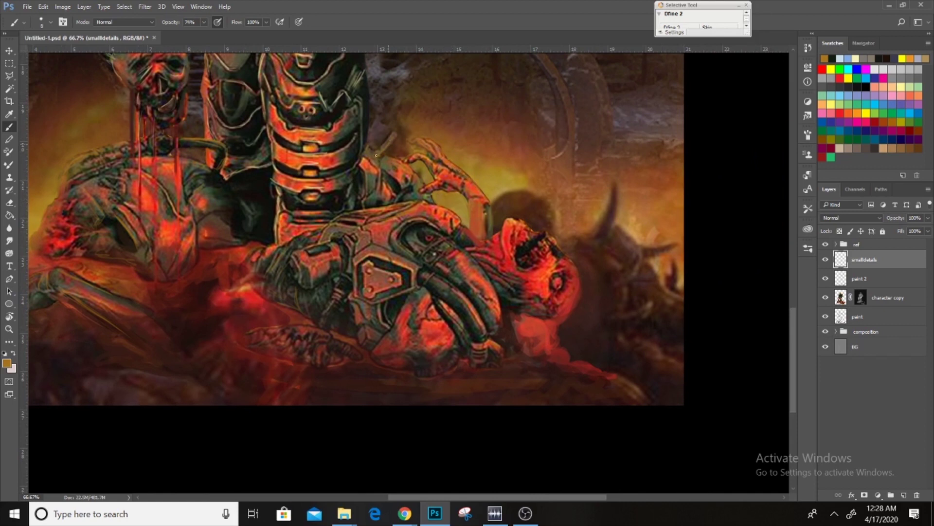
{"action": "scroll", "coordinate": [489, 282], "scroll_direction": "down", "scroll_amount": 2}
{"action": "scroll", "coordinate": [490, 282], "scroll_direction": "right", "scroll_amount": 3}
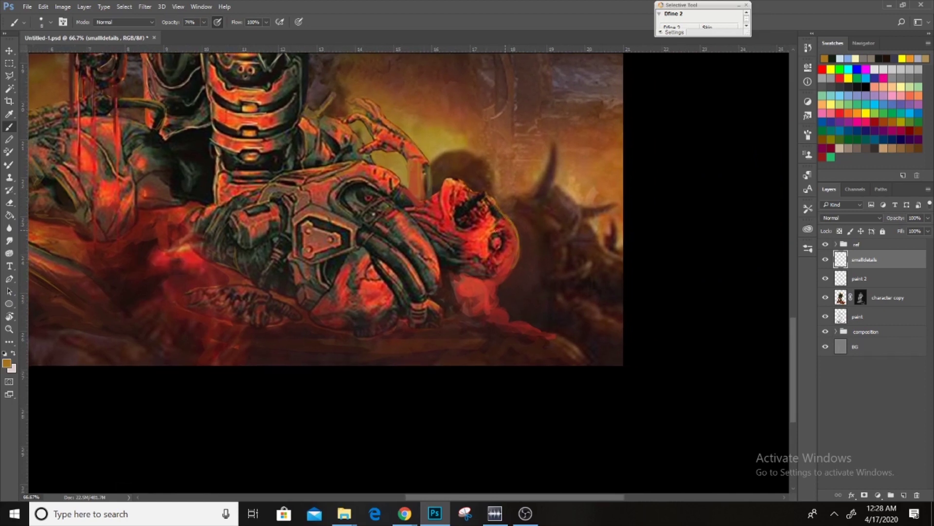
{"action": "left_click_drag", "start_coordinate": [487, 293], "coordinate": [545, 335]}
Step: Enlarge the brush to size 35 and sample dark browns and reds from the demon pile
{"action": "left_click", "coordinate": [445, 286], "text": "alt"}
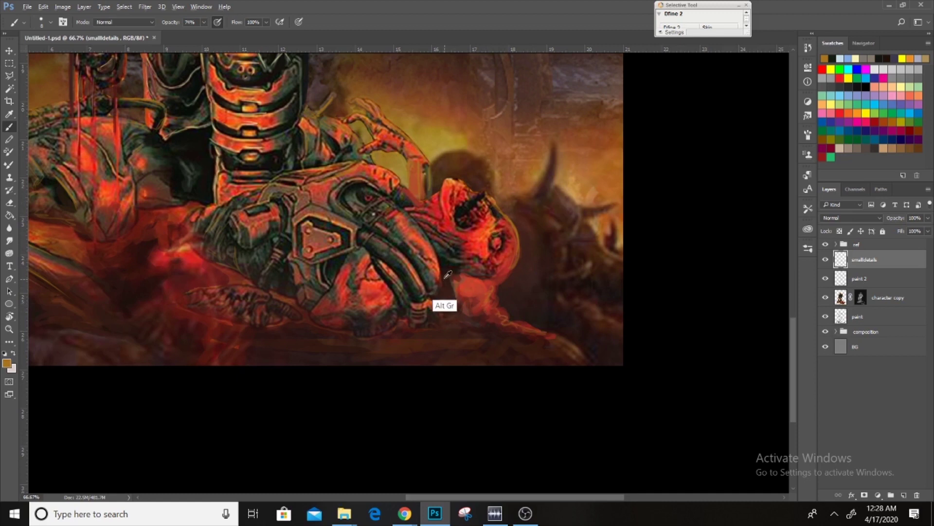
{"action": "scroll", "coordinate": [449, 280], "scroll_direction": "left", "scroll_amount": 6}
{"action": "left_click", "coordinate": [808, 248]}
{"action": "left_click", "coordinate": [744, 282]}
{"action": "scroll", "coordinate": [438, 277], "scroll_direction": "down", "scroll_amount": 2}
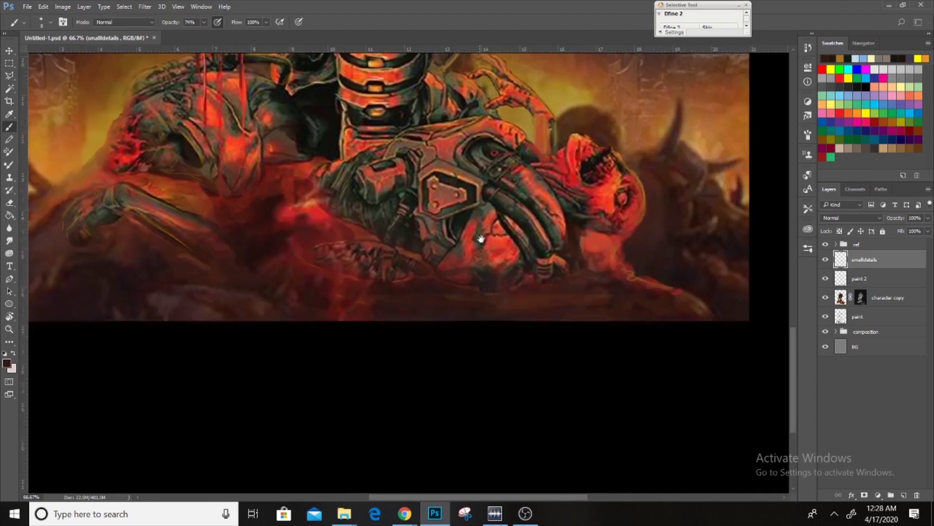
{"action": "left_click", "coordinate": [343, 235], "text": "alt"}
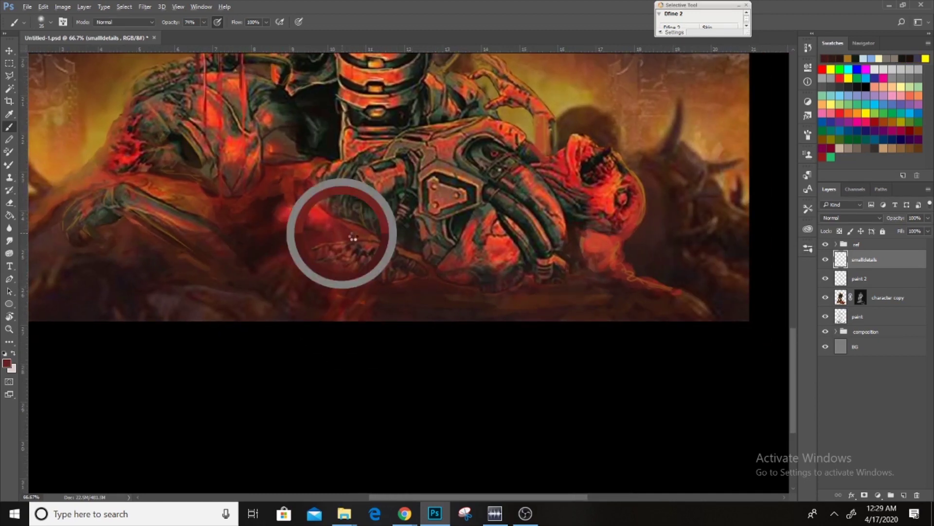
{"action": "left_click", "coordinate": [357, 214], "text": "alt"}
{"action": "left_click", "coordinate": [458, 224], "text": "alt"}
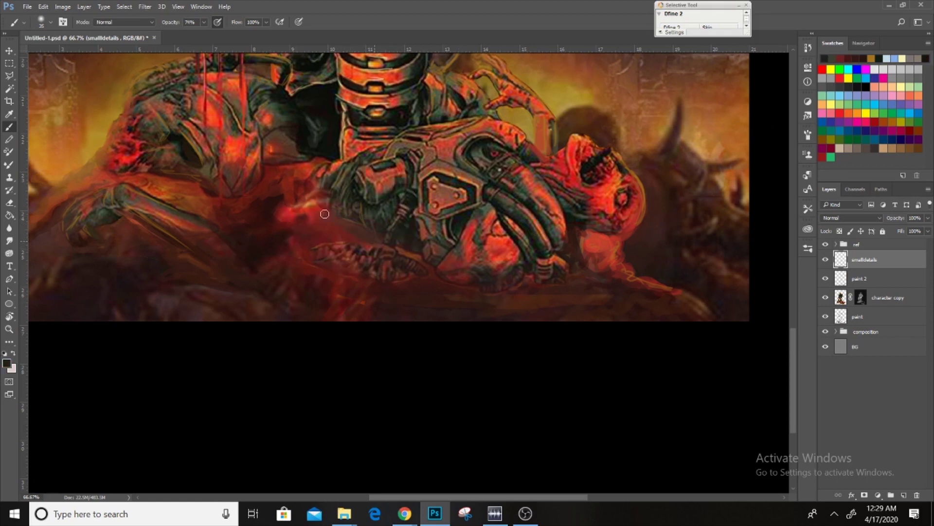
{"action": "scroll", "coordinate": [304, 188], "scroll_direction": "right", "scroll_amount": 6}
{"action": "scroll", "coordinate": [244, 233], "scroll_direction": "down", "scroll_amount": 1}
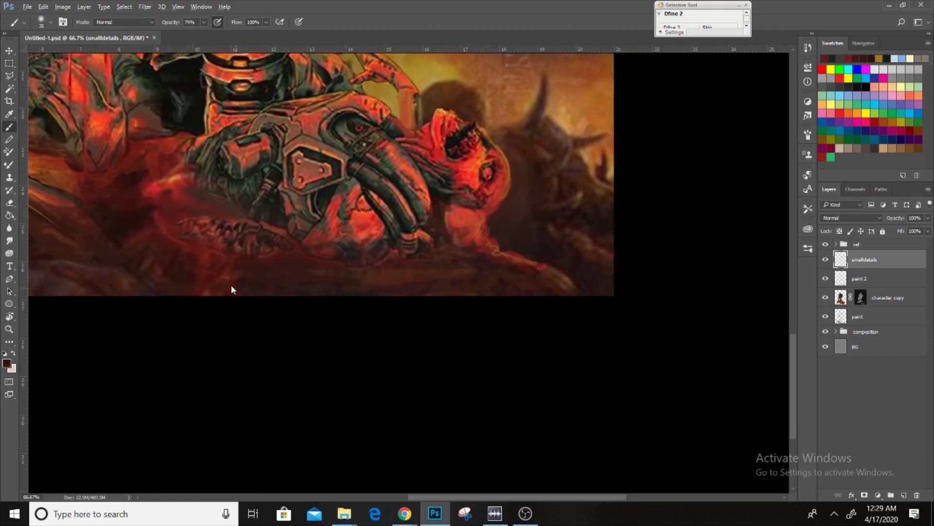
{"action": "left_click", "coordinate": [404, 274], "text": "alt"}
{"action": "left_click", "coordinate": [460, 265], "text": "alt"}
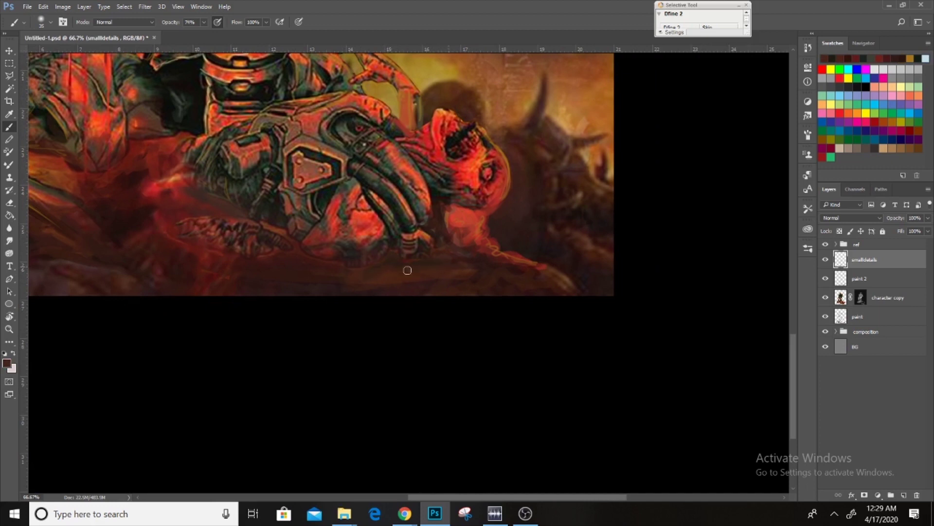
{"action": "left_click", "coordinate": [457, 219], "text": "alt"}
Step: Smooth the demon's neck with red and brown strokes, then add fine marks near the hand base
{"action": "left_click", "coordinate": [431, 202], "text": "alt"}
{"action": "mouse_move", "coordinate": [436, 205]}
{"action": "left_mouse_down"}
{"action": "mouse_move", "coordinate": [438, 243]}
{"action": "mouse_move", "coordinate": [459, 234]}
{"action": "mouse_move", "coordinate": [448, 253]}
{"action": "mouse_move", "coordinate": [478, 265]}
{"action": "mouse_move", "coordinate": [390, 250]}
{"action": "left_mouse_up"}
{"action": "left_click", "coordinate": [476, 215], "text": "alt"}
{"action": "left_click", "coordinate": [457, 165], "text": "alt"}
{"action": "left_click", "coordinate": [403, 273], "text": "alt"}
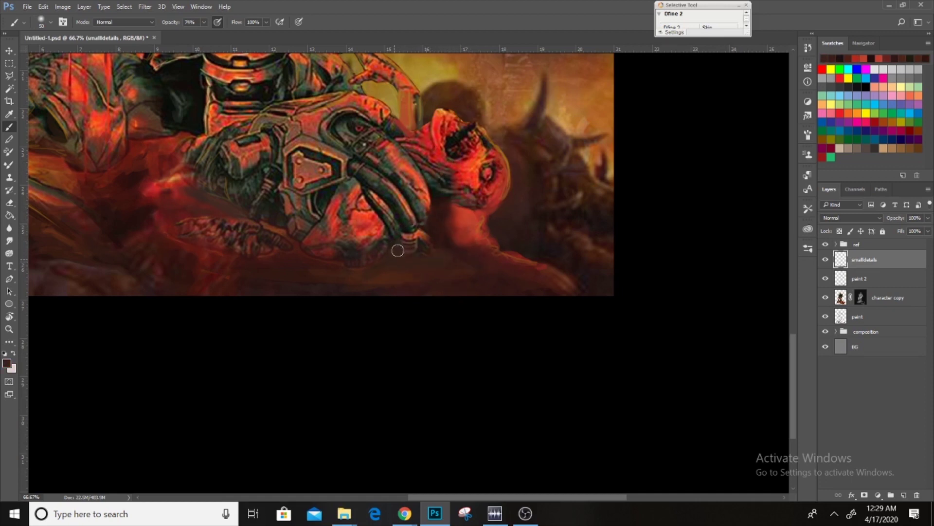
{"action": "key", "text": "bracketleft"}
{"action": "key", "text": "bracketleft"}
{"action": "key", "text": "bracketleft"}
{"action": "left_click_drag", "start_coordinate": [394, 251], "coordinate": [574, 487]}
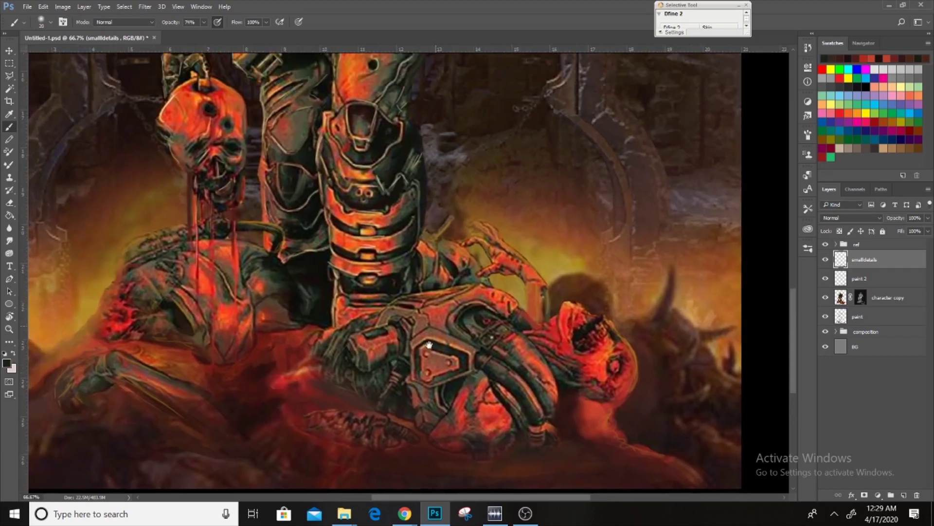
Step: Pan up to the helmet, sample a dark purple from the armour, zoom out and save
{"action": "left_click", "coordinate": [471, 377], "text": "alt"}
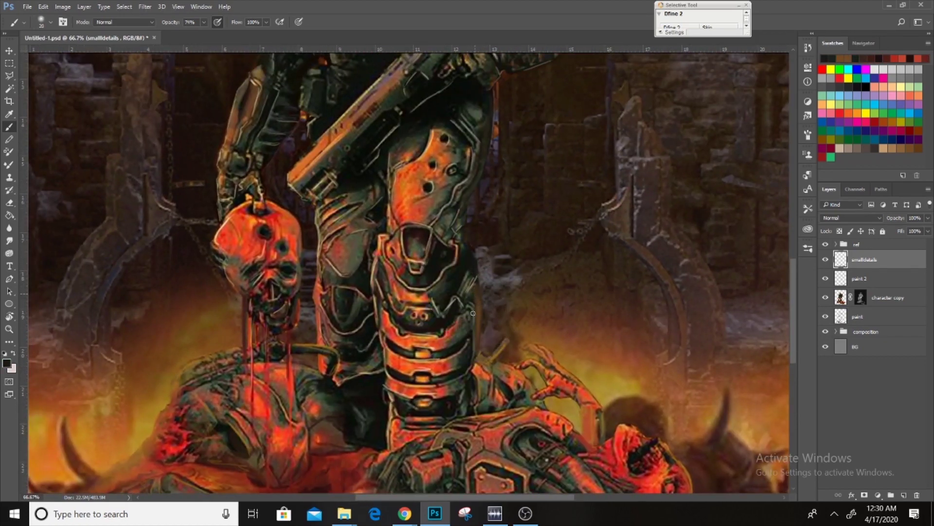
{"action": "mouse_move", "coordinate": [476, 198]}
{"action": "left_mouse_down"}
{"action": "mouse_move", "coordinate": [483, 271]}
{"action": "mouse_move", "coordinate": [444, 407]}
{"action": "left_mouse_up"}
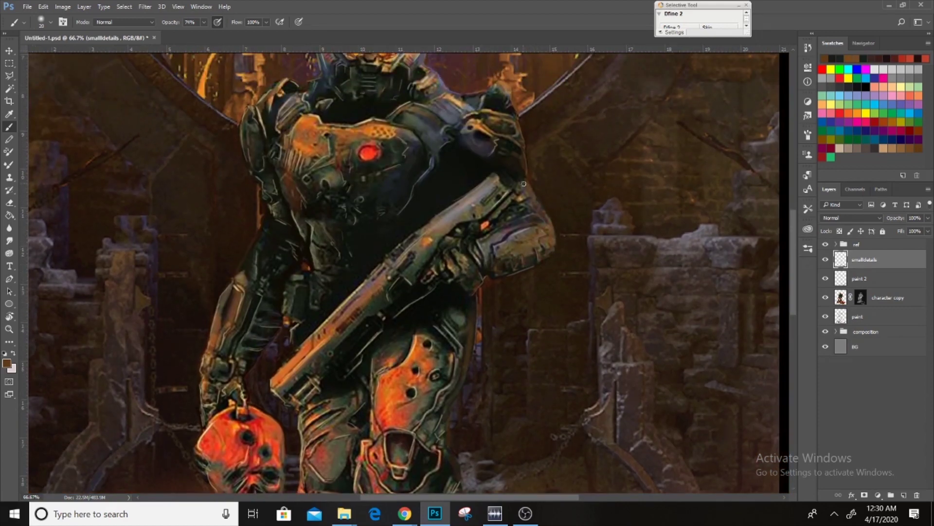
{"action": "left_click", "coordinate": [523, 183], "text": "alt"}
{"action": "left_click_drag", "start_coordinate": [524, 183], "coordinate": [553, 281]}
{"action": "left_click", "coordinate": [466, 116], "text": "alt"}
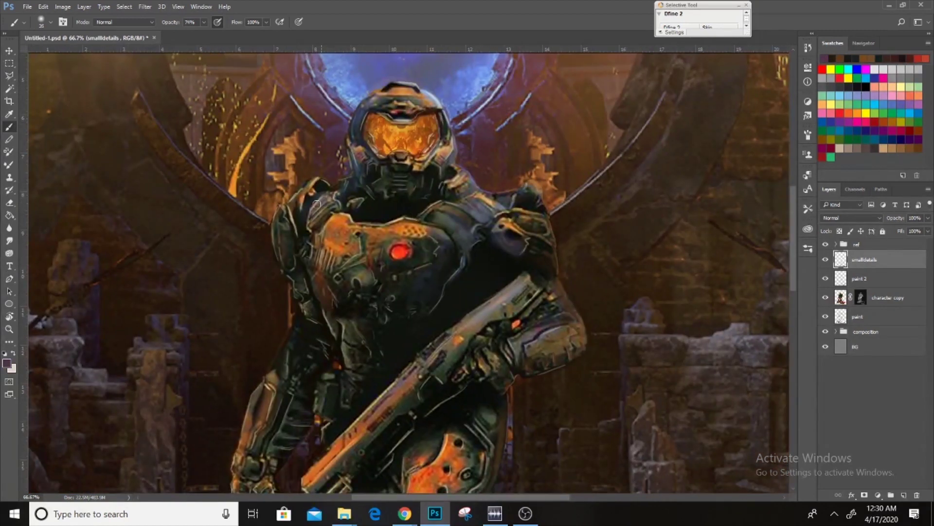
{"action": "key", "text": "ctrl+minus"}
{"action": "key", "text": "ctrl+minus"}
{"action": "key", "text": "ctrl+minus"}
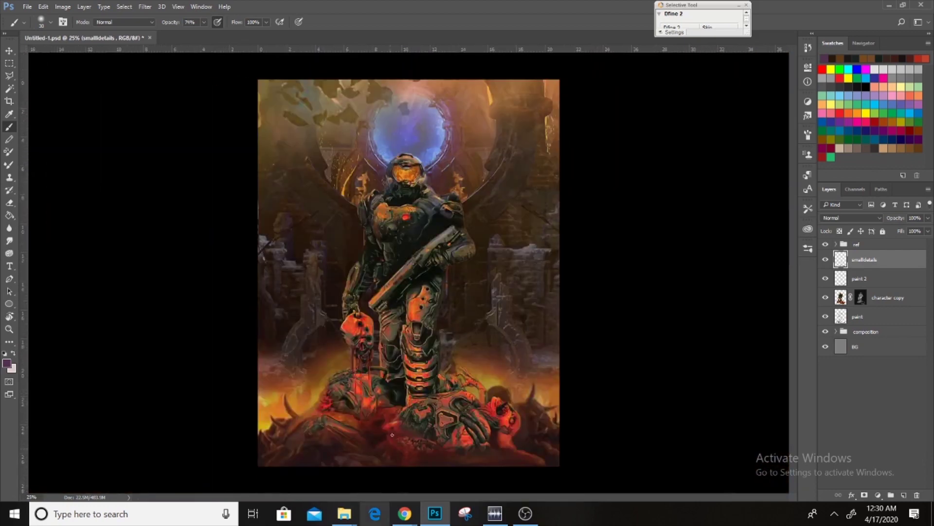
{"action": "key", "text": "ctrl+s"}
Step: Toggle the smalldetails and paint 2 layers off and on to compare
{"action": "left_click", "coordinate": [825, 261]}
{"action": "left_click", "coordinate": [825, 278]}
{"action": "left_click", "coordinate": [825, 278]}
{"action": "left_click", "coordinate": [826, 259]}
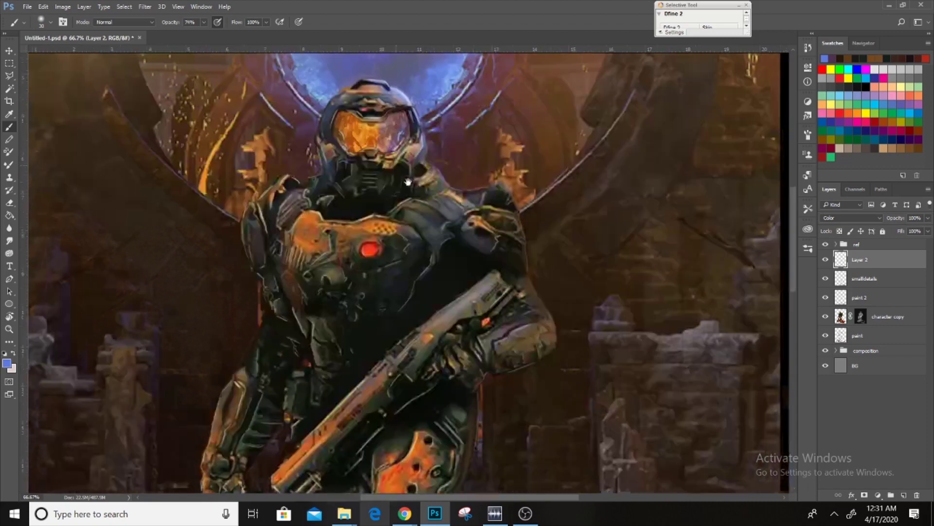
Step: Look over the Slayer's helmet, torso and gun, set brush size 30, and view the whole poster
{"action": "left_click_drag", "start_coordinate": [444, 171], "coordinate": [417, 112]}
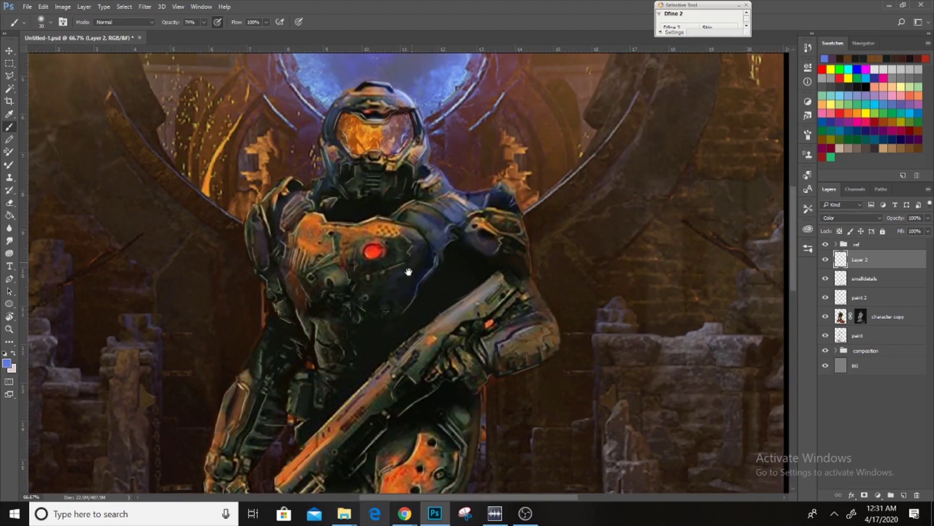
{"action": "left_click_drag", "start_coordinate": [412, 260], "coordinate": [454, 197]}
{"action": "left_click_drag", "start_coordinate": [468, 281], "coordinate": [494, 247]}
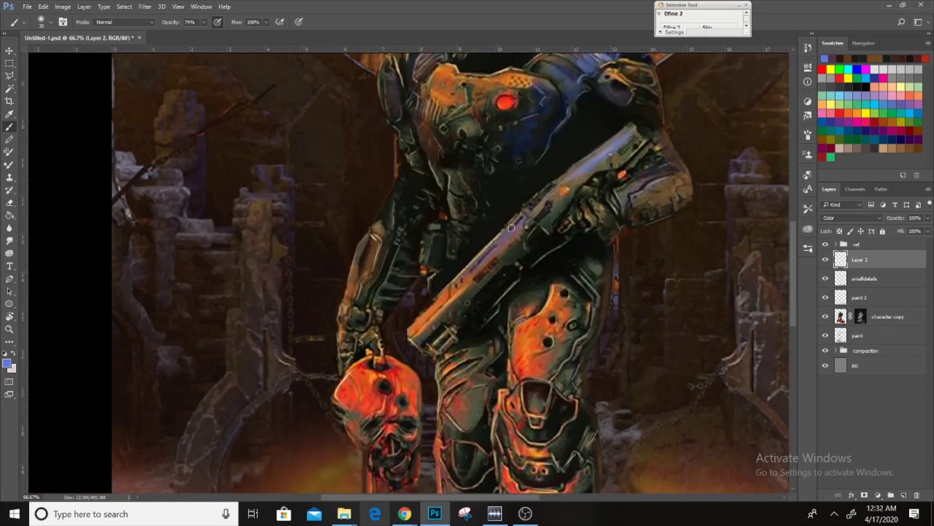
{"action": "scroll", "coordinate": [423, 219], "scroll_direction": "up", "scroll_amount": 1}
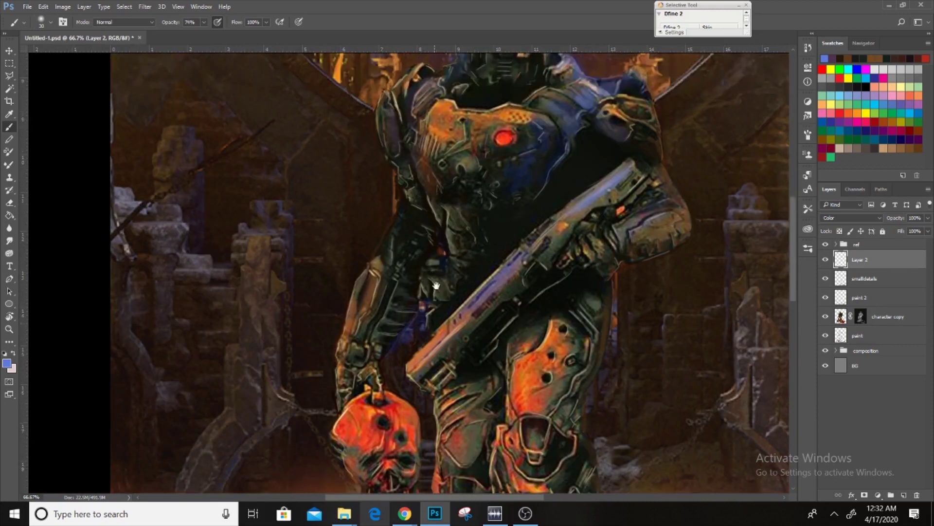
{"action": "scroll", "coordinate": [430, 144], "scroll_direction": "up", "scroll_amount": 4}
{"action": "key", "text": "bracketright"}
{"action": "key", "text": "bracketright"}
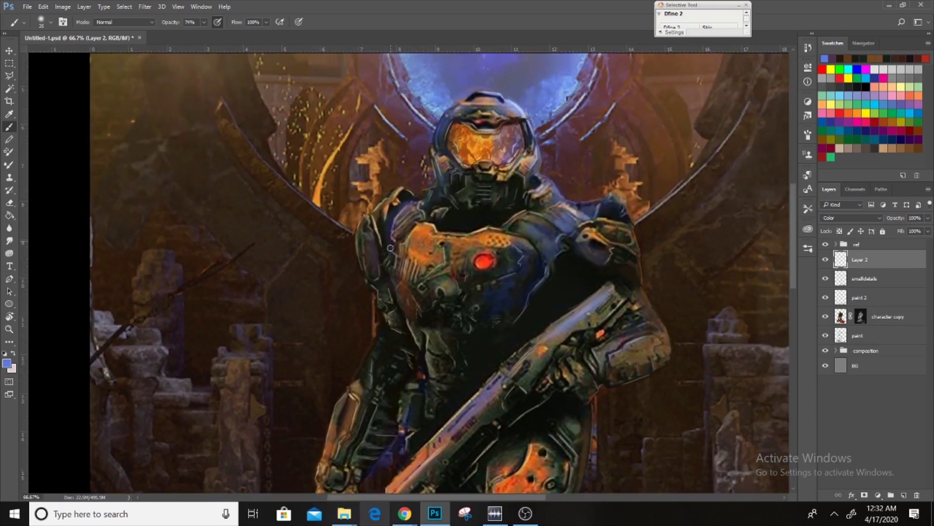
{"action": "key", "text": "ctrl+minus"}
{"action": "key", "text": "ctrl+minus"}
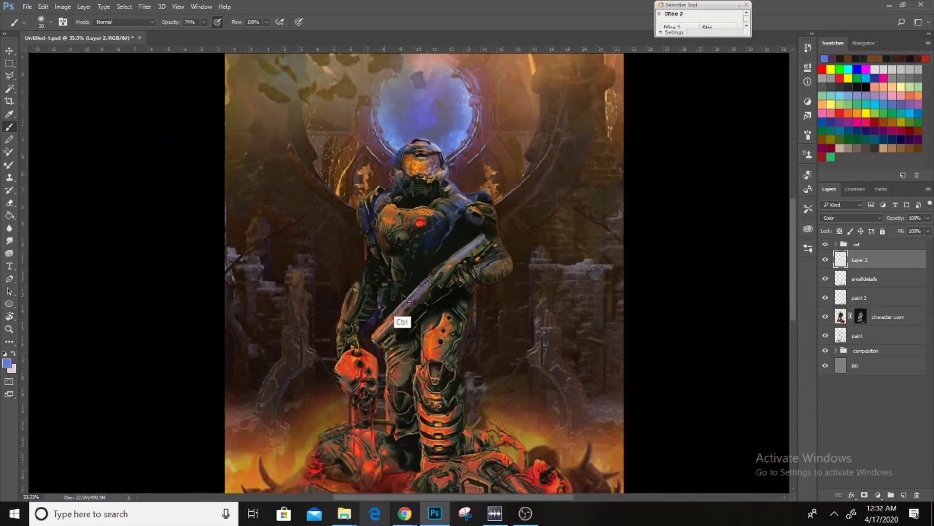
{"action": "key", "text": "ctrl+minus"}
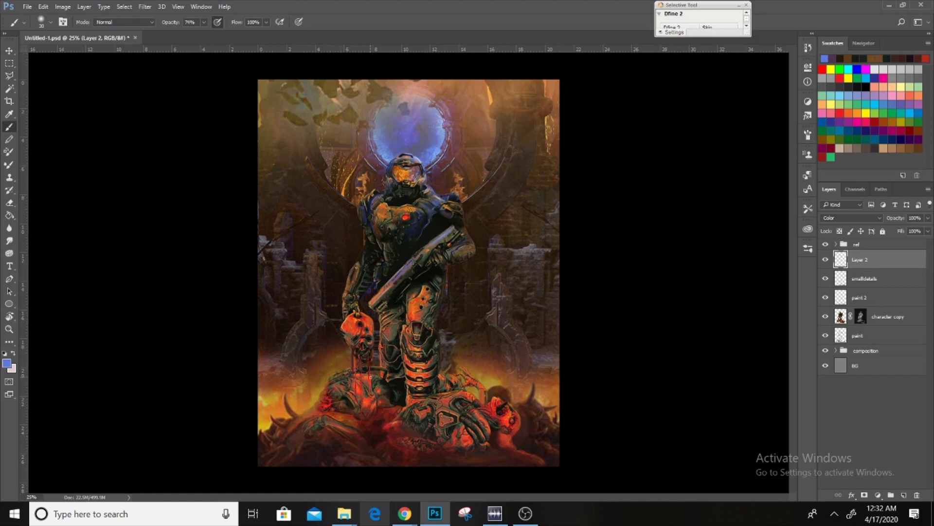
{"action": "scroll", "coordinate": [408, 362], "scroll_direction": "up", "scroll_amount": 2}
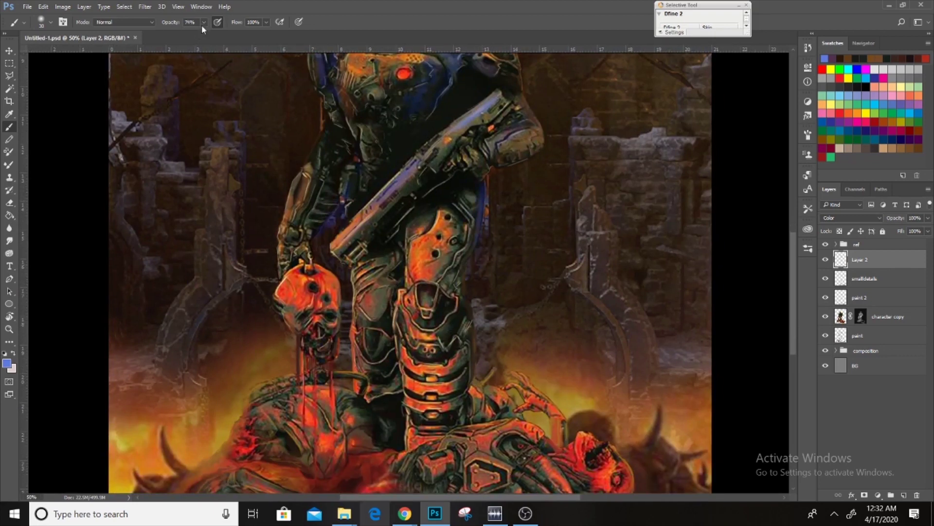
Step: Work over the demon pile at 50% brush opacity, then lower the opacity to 34%
{"action": "key", "text": "5"}
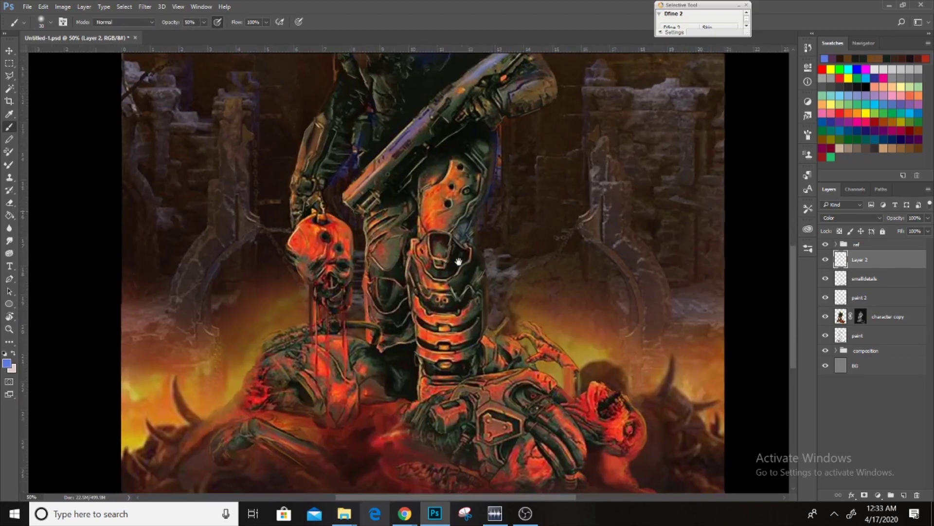
{"action": "left_click_drag", "start_coordinate": [460, 294], "coordinate": [480, 273]}
{"action": "left_click_drag", "start_coordinate": [426, 293], "coordinate": [455, 255]}
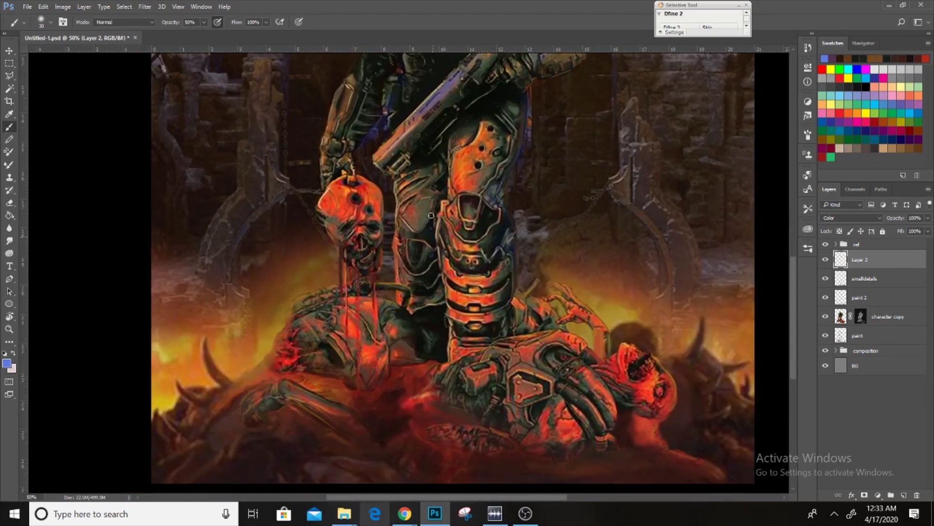
{"action": "scroll", "coordinate": [431, 291], "scroll_direction": "down", "scroll_amount": 3}
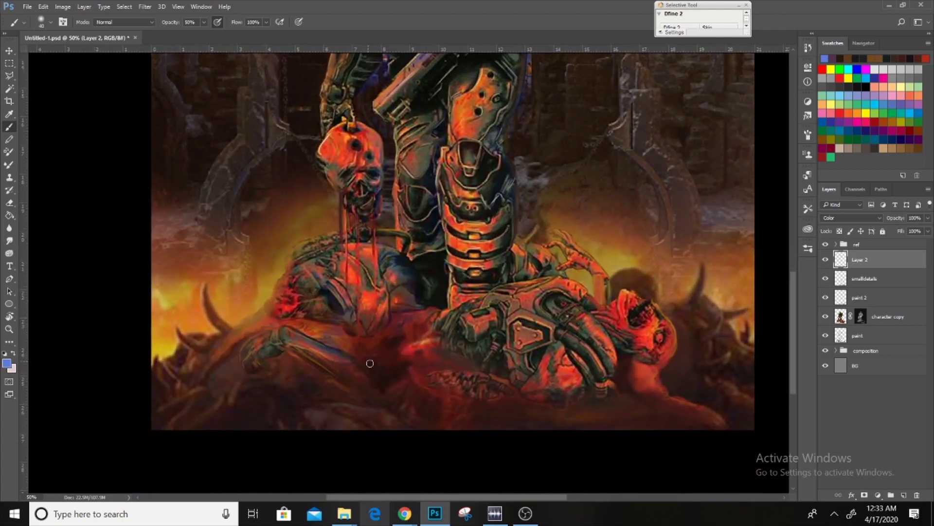
{"action": "key", "text": "e"}
{"action": "left_click_drag", "start_coordinate": [403, 371], "coordinate": [310, 366]}
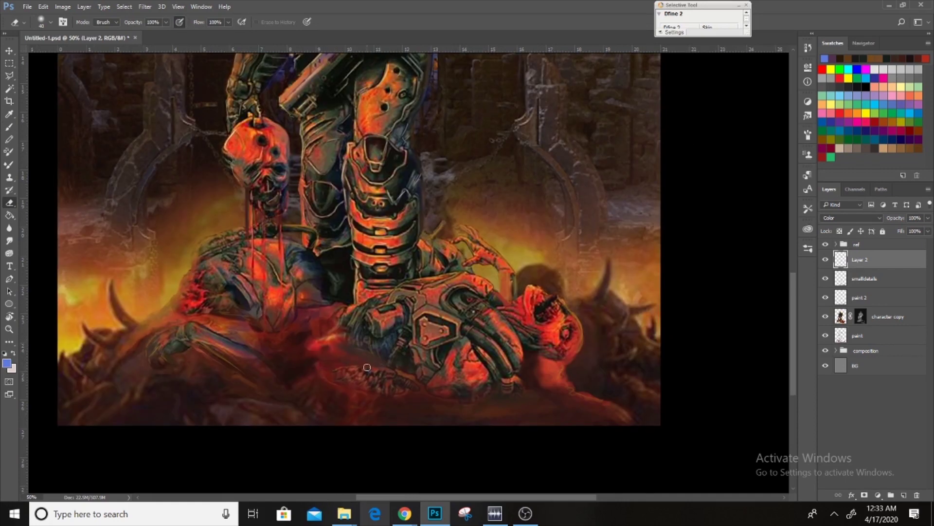
{"action": "key", "text": "b"}
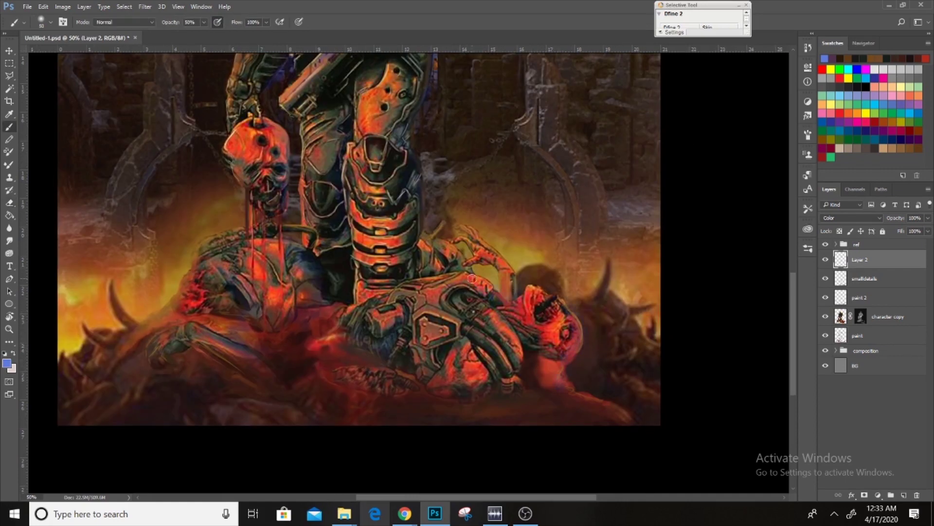
{"action": "scroll", "coordinate": [421, 266], "scroll_direction": "up", "scroll_amount": 3}
{"action": "scroll", "coordinate": [429, 292], "scroll_direction": "up", "scroll_amount": 5}
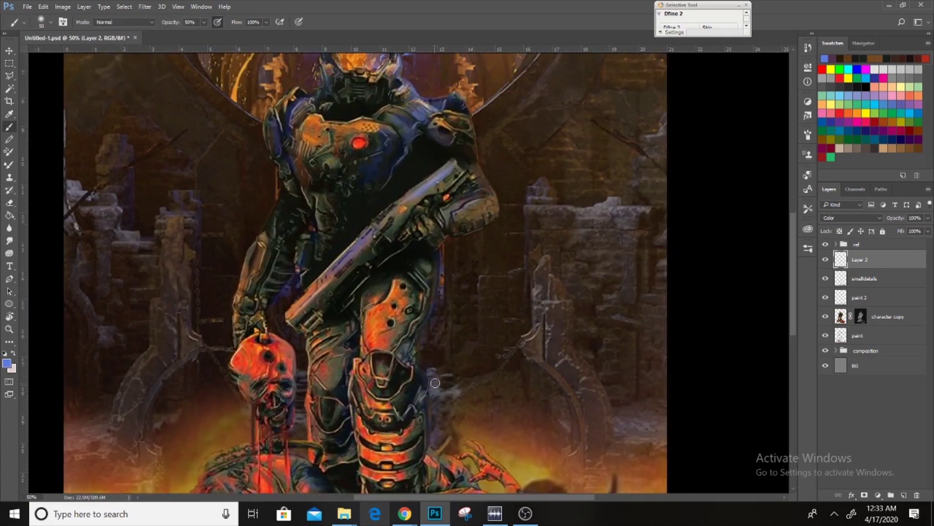
{"action": "key", "text": "ctrl+minus"}
{"action": "left_click_drag", "start_coordinate": [203, 22], "coordinate": [195, 38]}
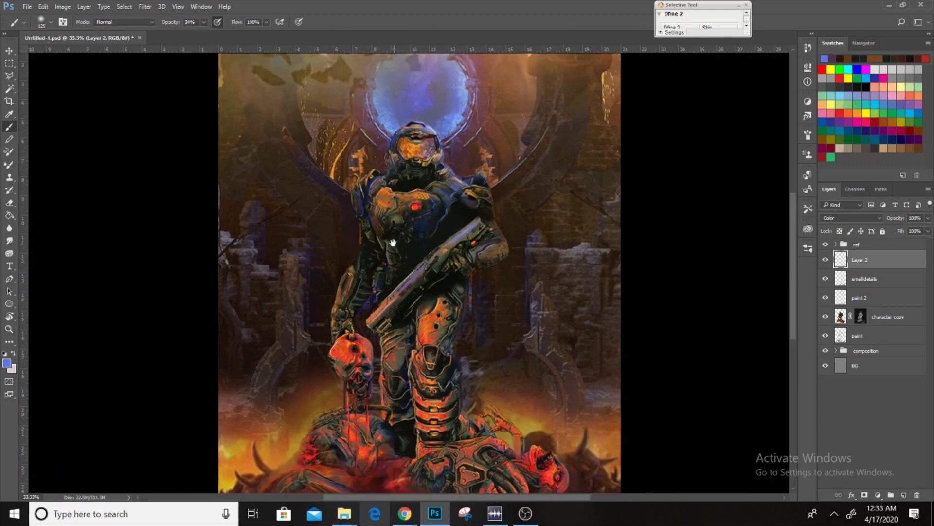
Step: Sample orange from the helmet visor and zoom to 50% on the helmet area
{"action": "left_click_drag", "start_coordinate": [309, 181], "coordinate": [360, 193]}
{"action": "left_click", "coordinate": [360, 194], "text": "alt"}
{"action": "key", "text": "ctrl+plus"}
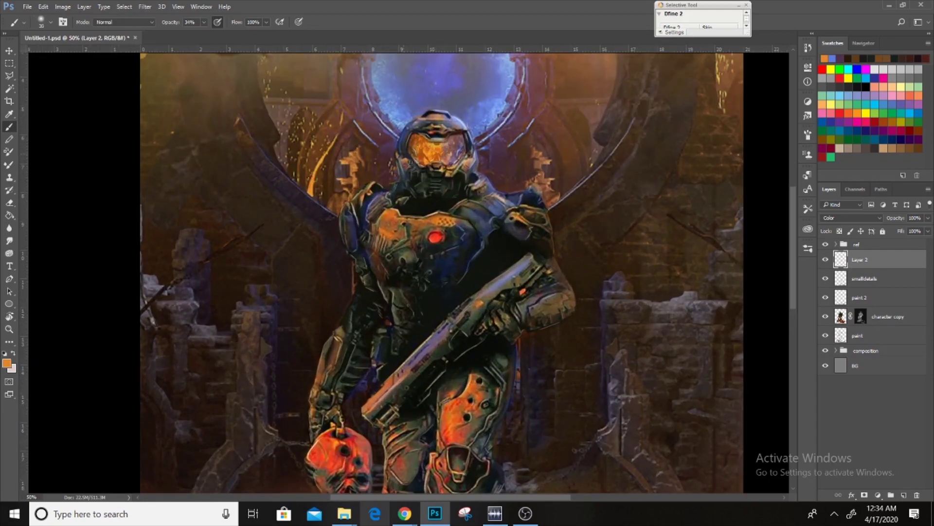
{"action": "left_click_drag", "start_coordinate": [355, 267], "coordinate": [381, 190]}
{"action": "mouse_move", "coordinate": [381, 256]}
{"action": "left_mouse_down"}
{"action": "mouse_move", "coordinate": [378, 222]}
{"action": "mouse_move", "coordinate": [437, 269]}
{"action": "left_mouse_up"}
{"action": "scroll", "coordinate": [379, 222], "scroll_direction": "down", "scroll_amount": 1}
{"action": "scroll", "coordinate": [412, 287], "scroll_direction": "down", "scroll_amount": 3}
{"action": "scroll", "coordinate": [450, 259], "scroll_direction": "up", "scroll_amount": 6}
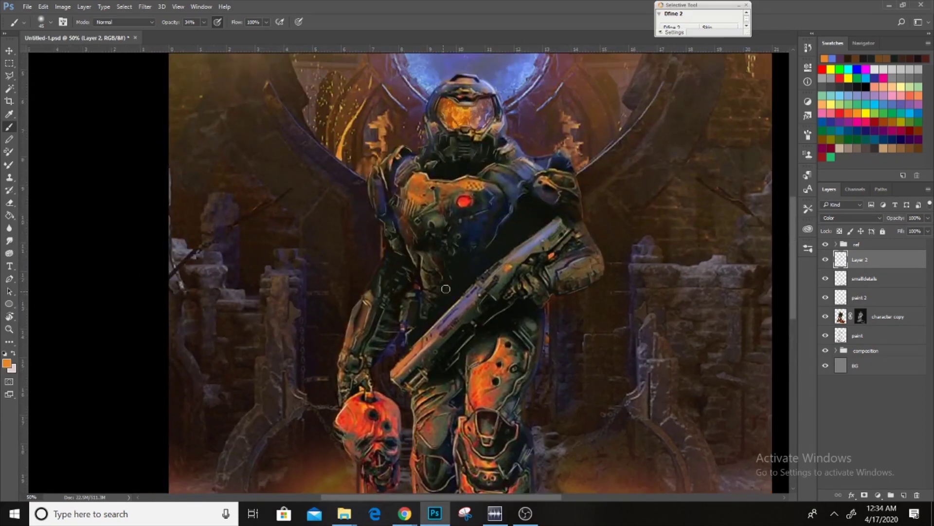
{"action": "scroll", "coordinate": [454, 278], "scroll_direction": "up", "scroll_amount": 5}
{"action": "scroll", "coordinate": [404, 359], "scroll_direction": "up", "scroll_amount": 1}
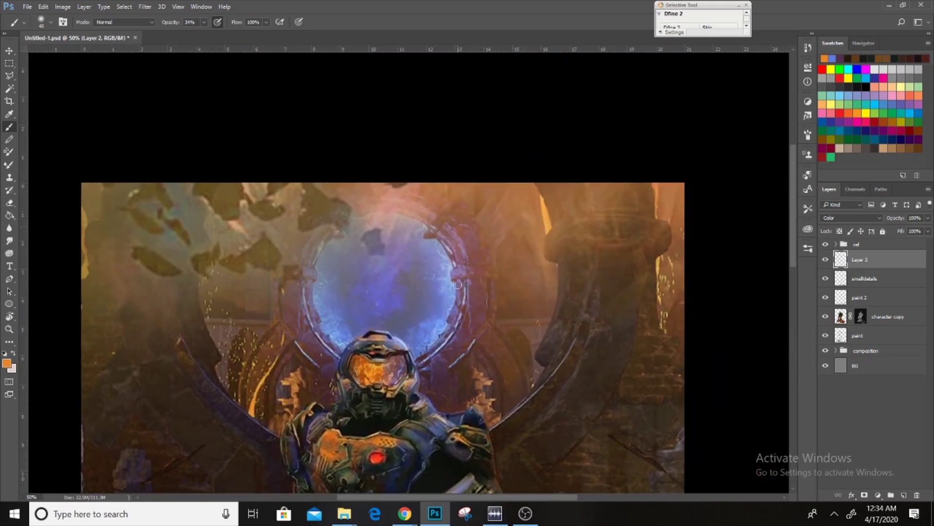
{"action": "scroll", "coordinate": [467, 248], "scroll_direction": "down", "scroll_amount": 3}
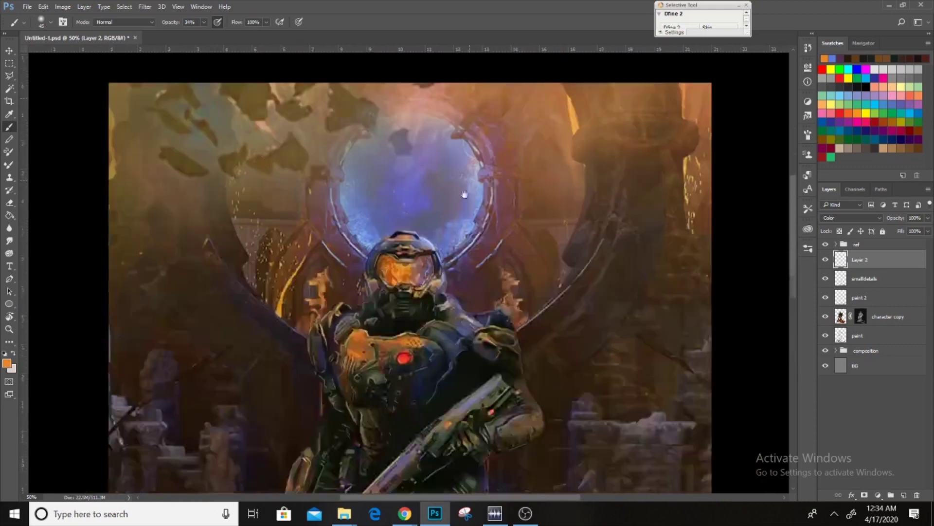
{"action": "scroll", "coordinate": [419, 219], "scroll_direction": "down", "scroll_amount": 3}
{"action": "scroll", "coordinate": [370, 224], "scroll_direction": "down", "scroll_amount": 2}
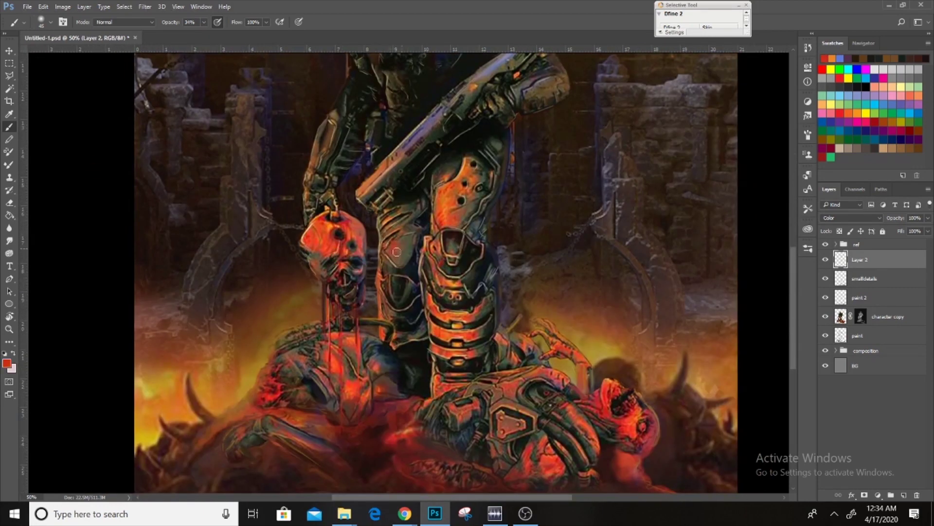
{"action": "scroll", "coordinate": [389, 253], "scroll_direction": "up", "scroll_amount": 3}
{"action": "scroll", "coordinate": [377, 310], "scroll_direction": "up", "scroll_amount": 1}
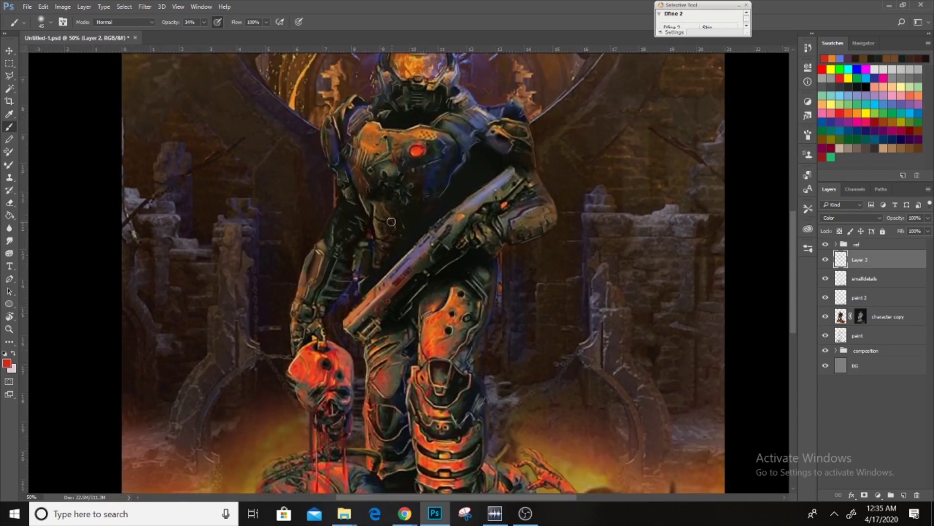
{"action": "scroll", "coordinate": [340, 244], "scroll_direction": "up", "scroll_amount": 2}
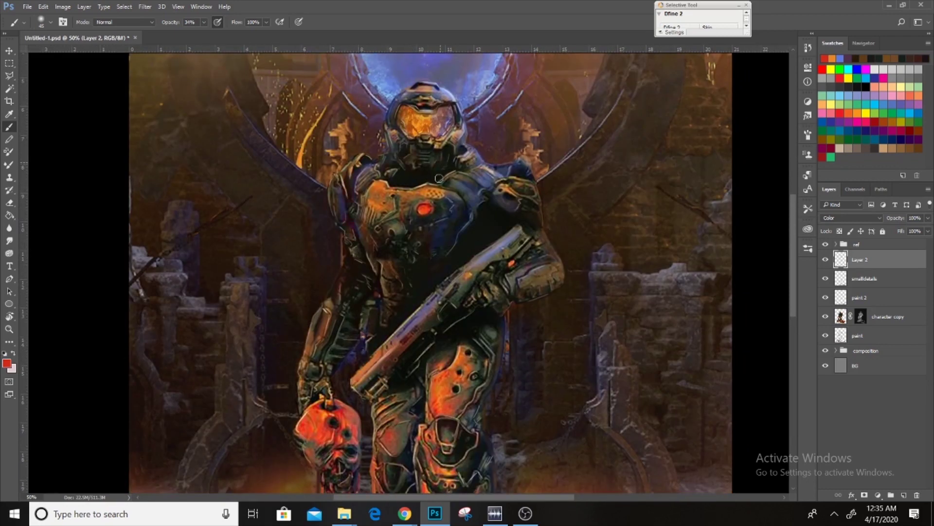
{"action": "scroll", "coordinate": [517, 140], "scroll_direction": "down", "scroll_amount": 3}
{"action": "scroll", "coordinate": [487, 229], "scroll_direction": "down", "scroll_amount": 2}
{"action": "scroll", "coordinate": [503, 244], "scroll_direction": "down", "scroll_amount": 3}
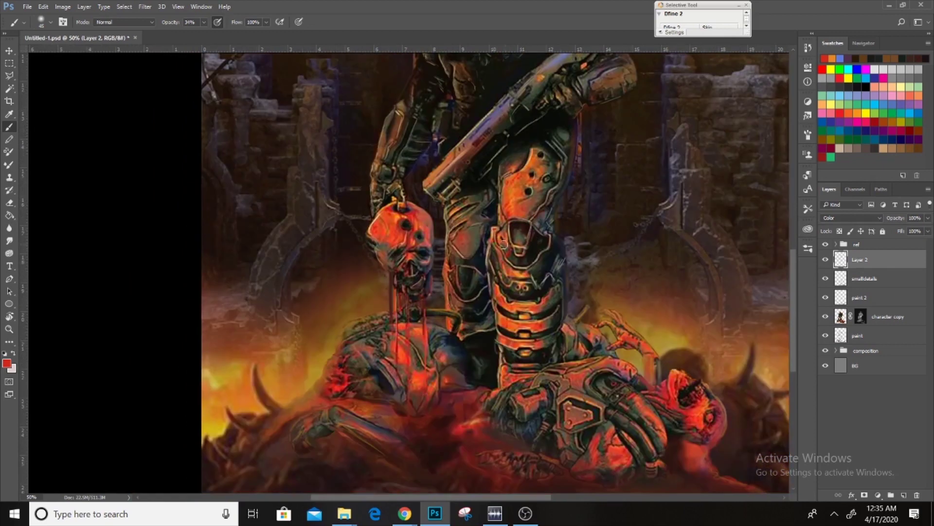
{"action": "scroll", "coordinate": [486, 291], "scroll_direction": "up", "scroll_amount": 1}
{"action": "scroll", "coordinate": [506, 224], "scroll_direction": "up", "scroll_amount": 2}
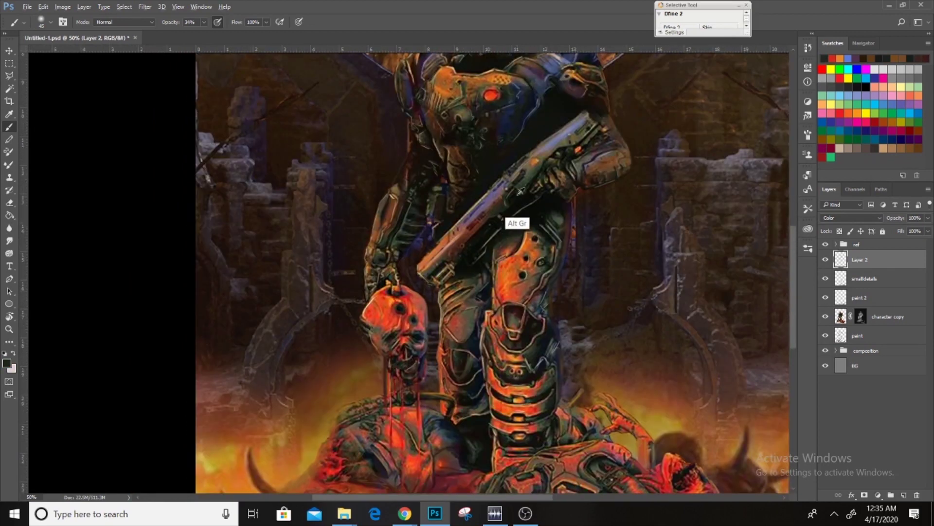
Step: Sample a dark armour colour and dab a faint dark stroke near the helmet
{"action": "left_click", "coordinate": [6, 363]}
{"action": "key", "text": "Return"}
{"action": "key", "text": "b"}
{"action": "scroll", "coordinate": [601, 227], "scroll_direction": "up", "scroll_amount": 4}
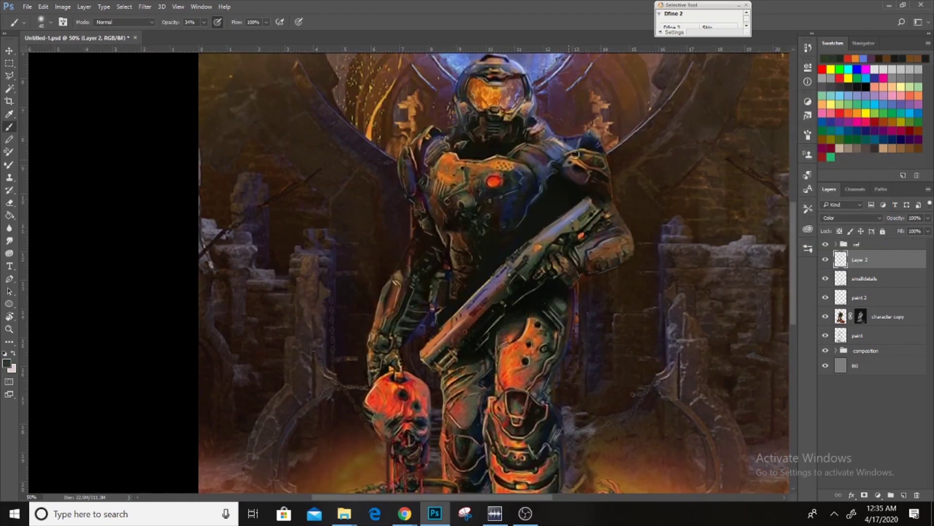
{"action": "left_click", "coordinate": [491, 70]}
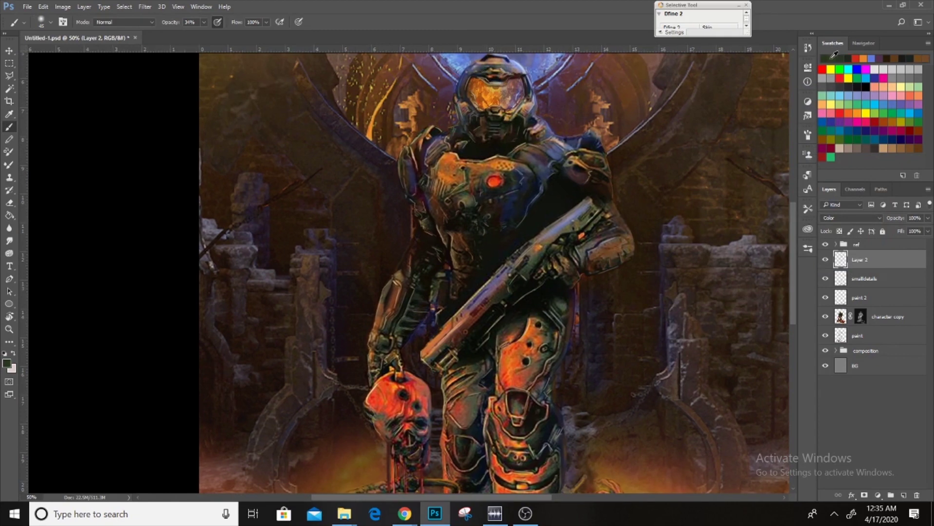
{"action": "scroll", "coordinate": [450, 193], "scroll_direction": "down", "scroll_amount": 3}
{"action": "scroll", "coordinate": [487, 219], "scroll_direction": "down", "scroll_amount": 1}
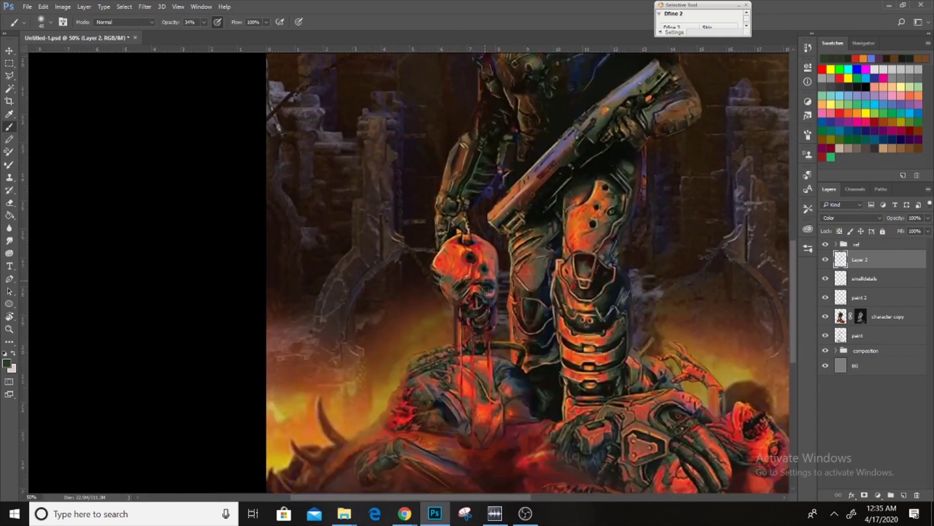
{"action": "scroll", "coordinate": [473, 297], "scroll_direction": "down", "scroll_amount": 1}
{"action": "scroll", "coordinate": [593, 282], "scroll_direction": "down", "scroll_amount": 2}
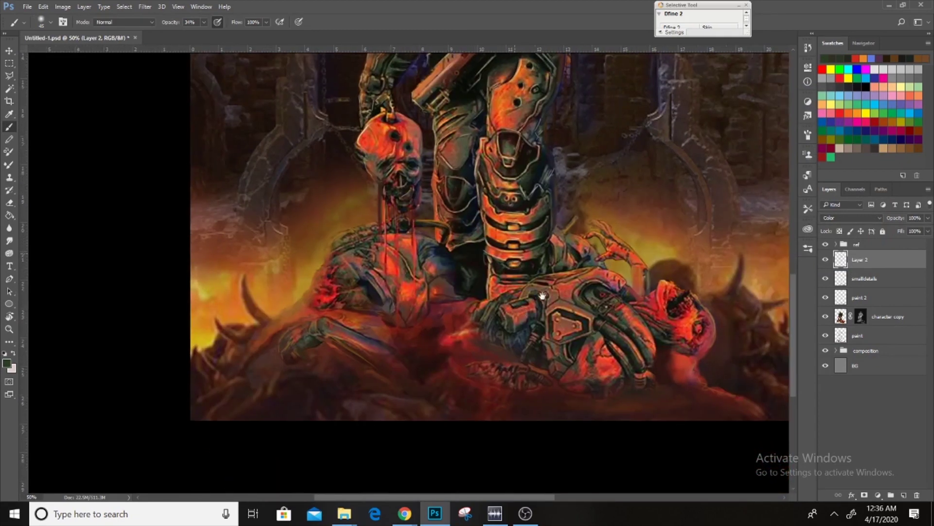
{"action": "key", "text": "ctrl+minus"}
{"action": "key", "text": "ctrl+minus"}
{"action": "key", "text": "ctrl+minus"}
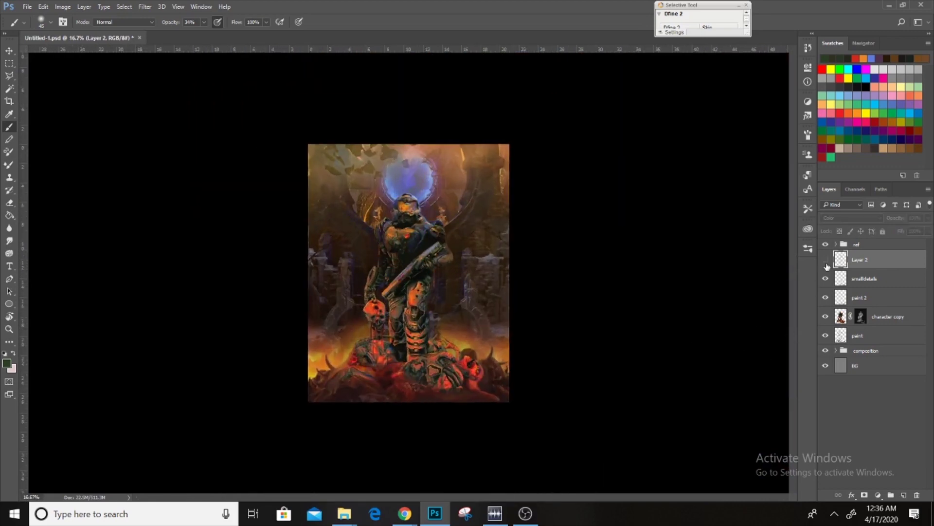
Step: Sample brownish reds, dark browns and tans from the artwork, then add an empty Layer 3
{"action": "key", "text": "ctrl+plus"}
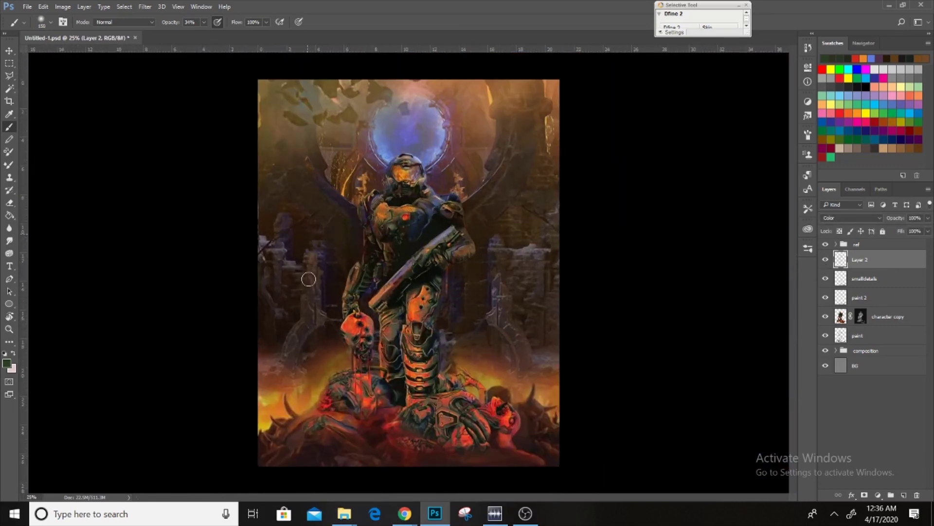
{"action": "left_click", "coordinate": [541, 370], "text": "alt"}
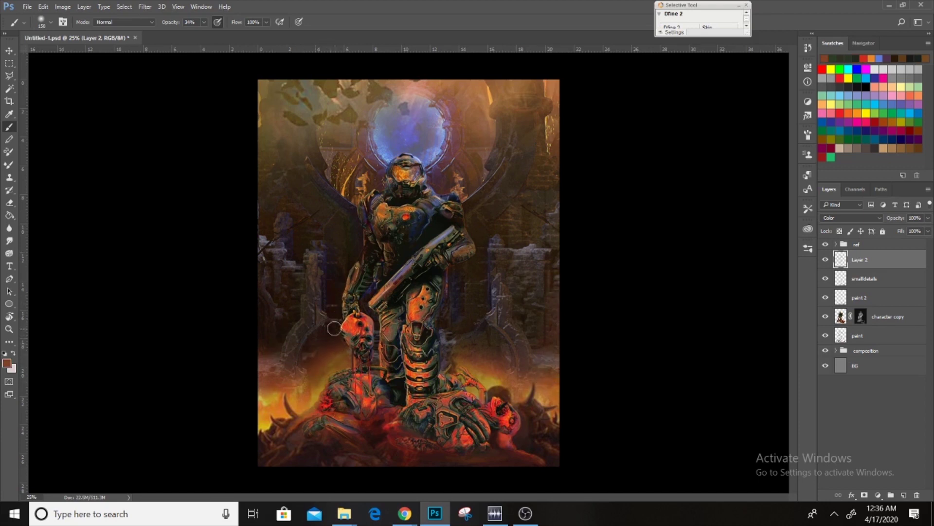
{"action": "left_click", "coordinate": [470, 204], "text": "alt"}
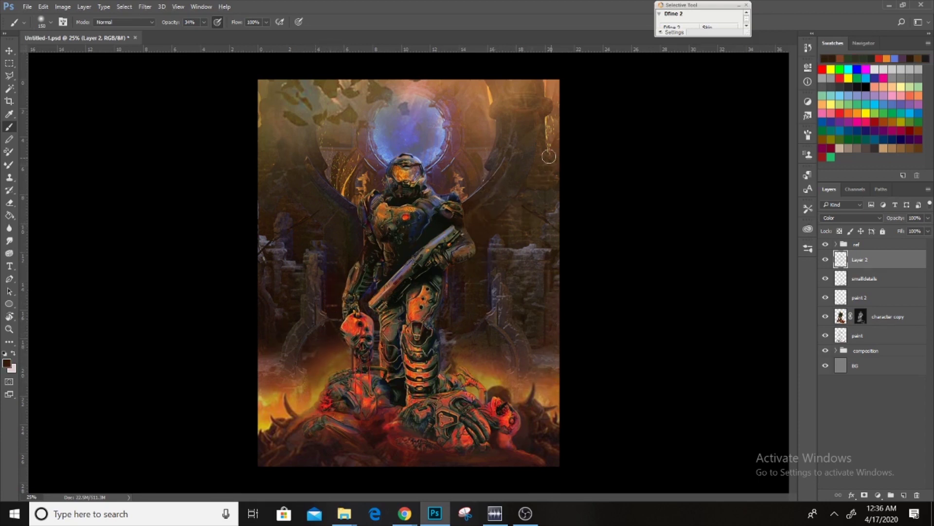
{"action": "left_click", "coordinate": [465, 193], "text": "alt"}
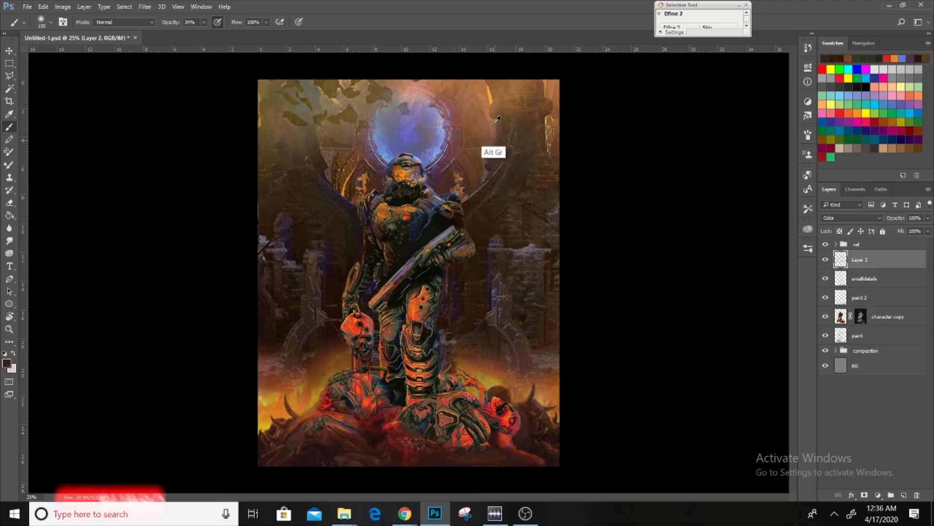
{"action": "left_click", "coordinate": [497, 119], "text": "alt"}
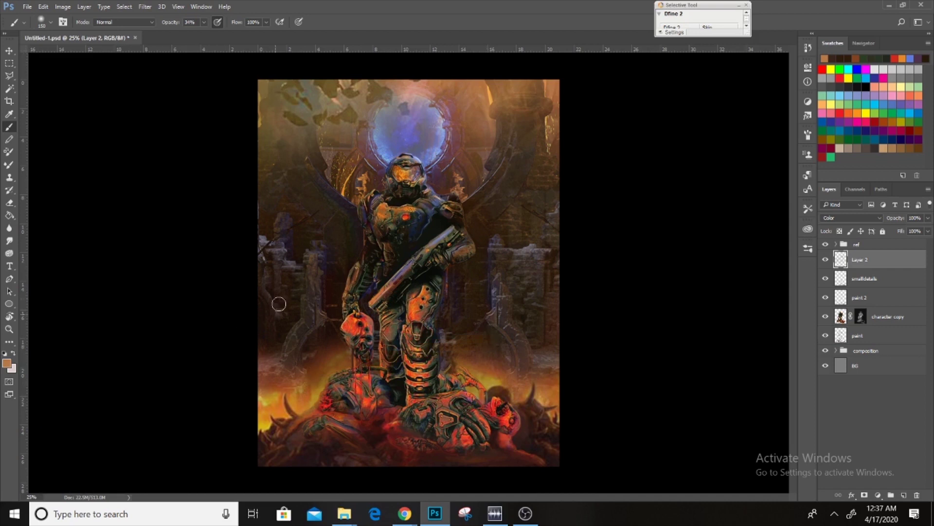
{"action": "left_click", "coordinate": [439, 466], "text": "alt"}
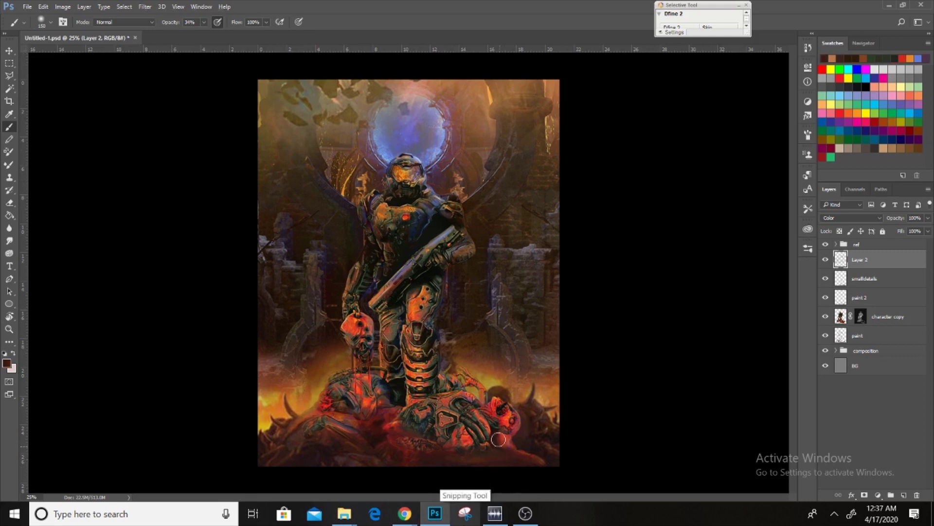
{"action": "left_click", "coordinate": [387, 314], "text": "alt"}
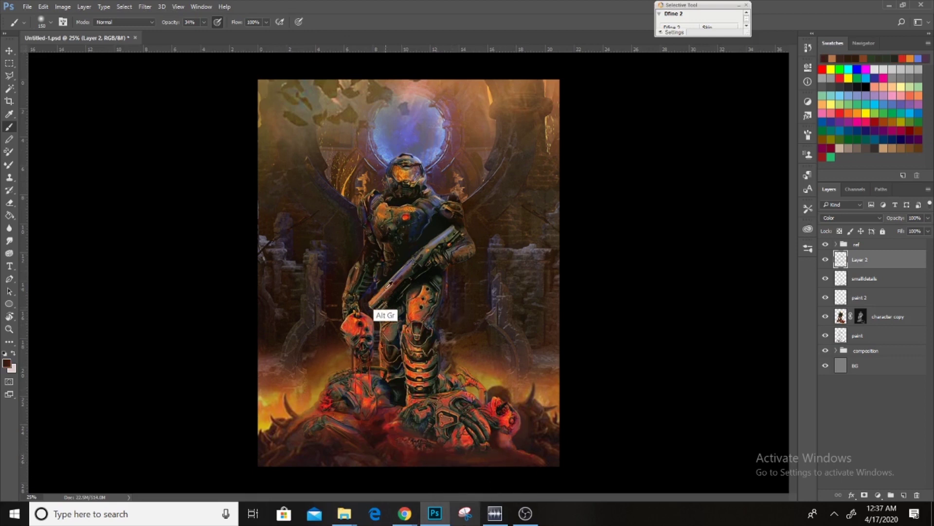
{"action": "left_click", "coordinate": [904, 494]}
Step: Rename Layer 2 to 'color' and Layer 3 to 'darks', setting darks to Multiply
{"action": "double_click", "coordinate": [860, 278]}
{"action": "type", "text": "color"}
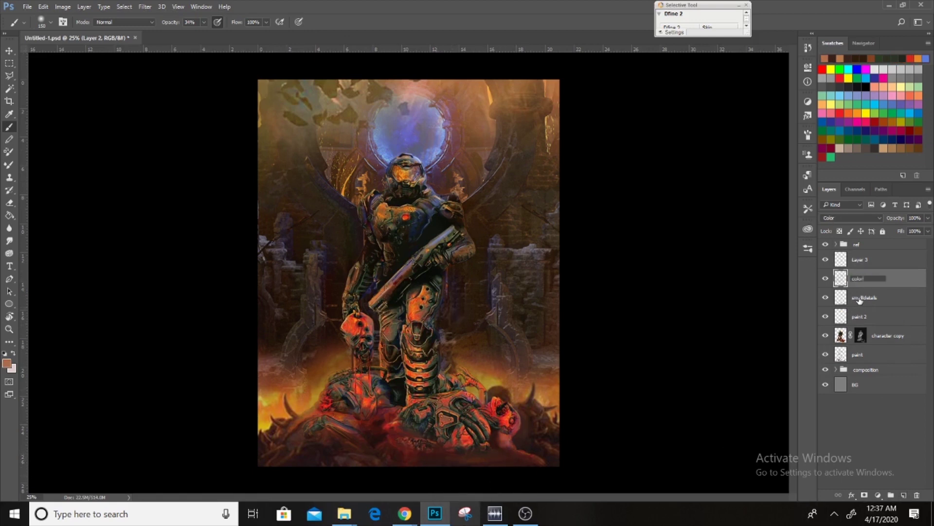
{"action": "key", "text": "Return"}
{"action": "double_click", "coordinate": [858, 259]}
{"action": "type", "text": "darks"}
{"action": "key", "text": "Return"}
{"action": "left_click", "coordinate": [850, 218]}
{"action": "left_click", "coordinate": [837, 239]}
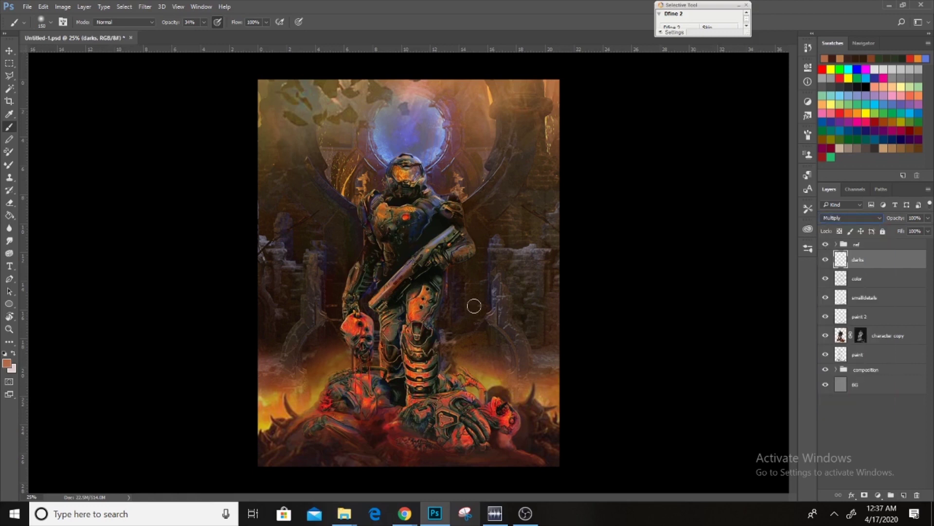
Step: Paint dark shadows at 55% along the bottom edge, then delete the darks layer and add a fresh one
{"action": "left_click", "coordinate": [535, 460], "text": "alt"}
{"action": "key", "text": "5"}
{"action": "key", "text": "5"}
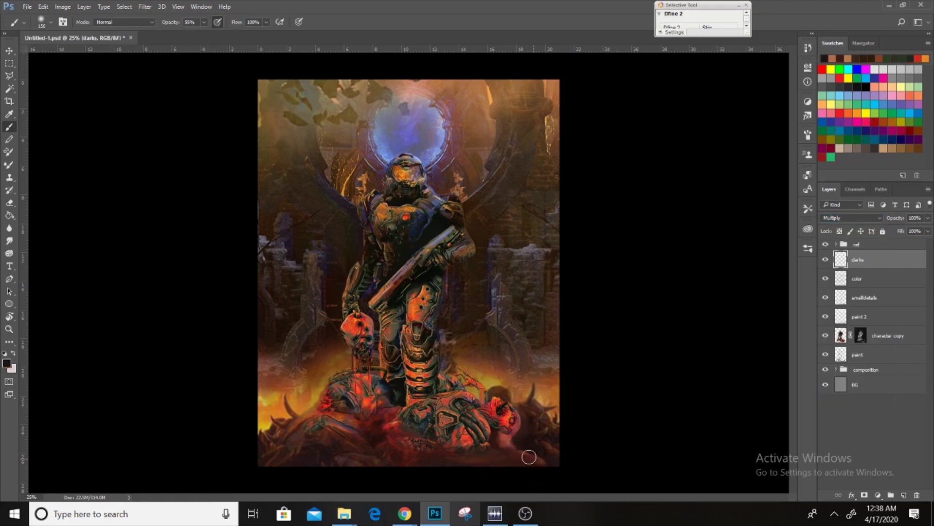
{"action": "left_click", "coordinate": [513, 459], "text": "alt"}
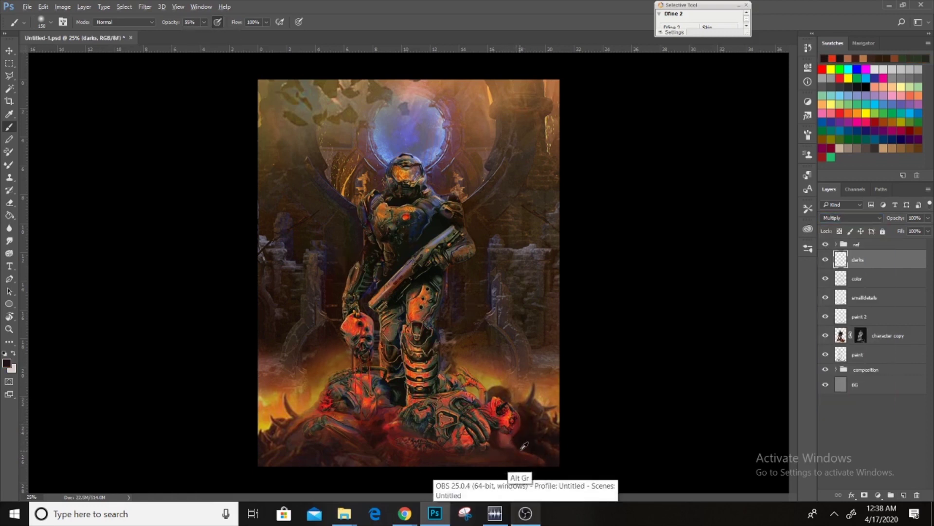
{"action": "left_click_drag", "start_coordinate": [500, 462], "coordinate": [323, 463]}
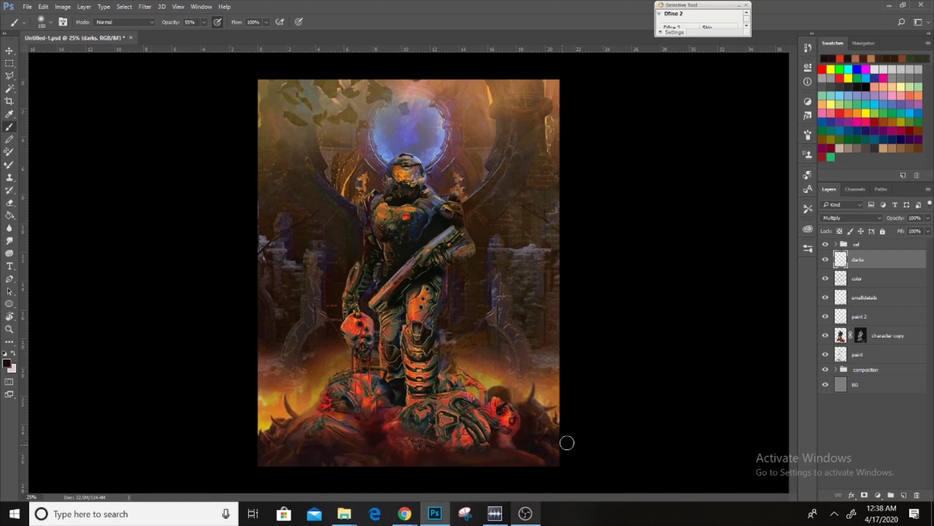
{"action": "key", "text": "Delete"}
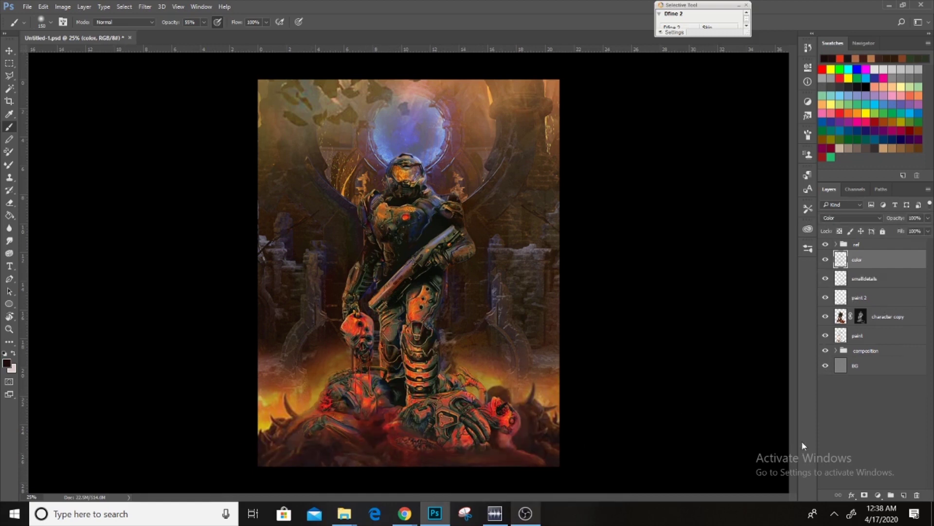
{"action": "left_click", "coordinate": [904, 495]}
{"action": "type", "text": "final"}
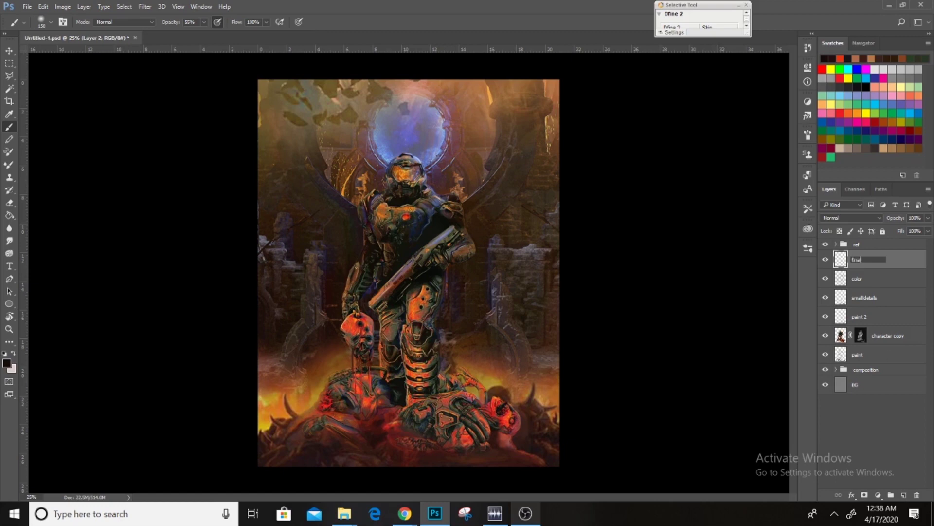
Step: Name the new layer 'finalpaint' and sample browns and reds to blend the demon pile
{"action": "type", "text": "paint"}
{"action": "key", "text": "Return"}
{"action": "scroll", "coordinate": [507, 253], "scroll_direction": "up", "scroll_amount": 3}
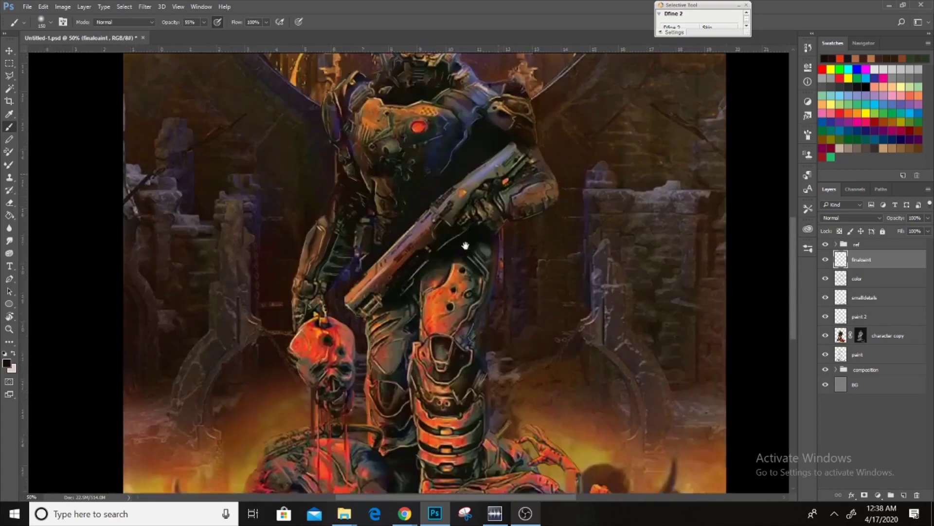
{"action": "left_click_drag", "start_coordinate": [465, 245], "coordinate": [527, 44]}
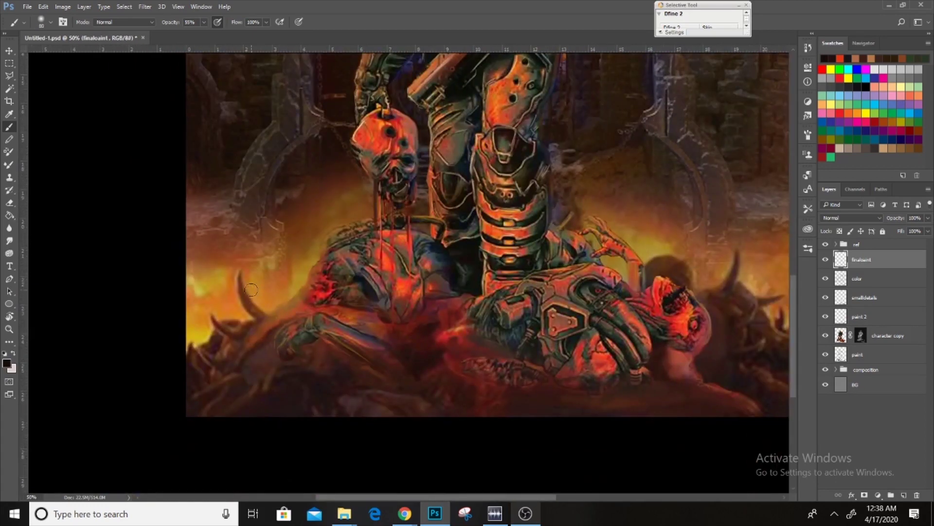
{"action": "left_click", "coordinate": [241, 280], "text": "alt"}
{"action": "scroll", "coordinate": [244, 291], "scroll_direction": "down", "scroll_amount": 1}
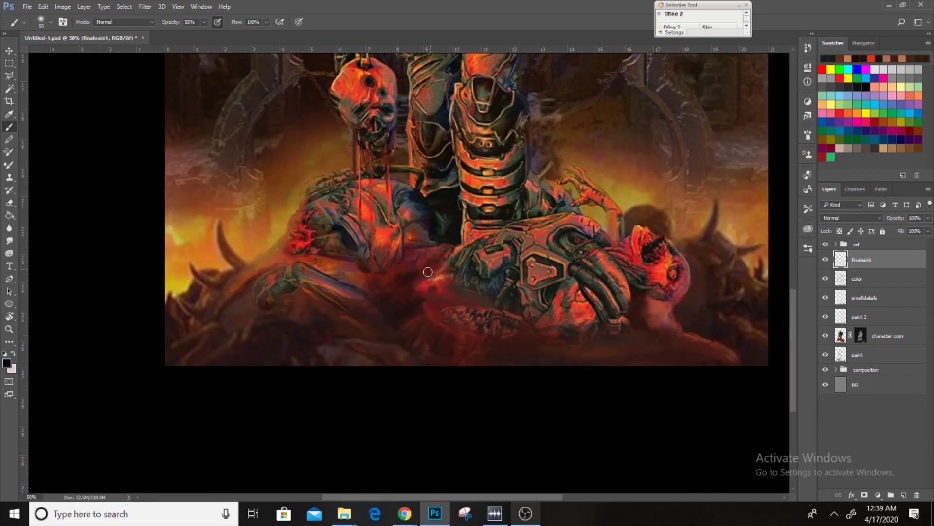
{"action": "left_click", "coordinate": [421, 314], "text": "alt"}
{"action": "key", "text": "e"}
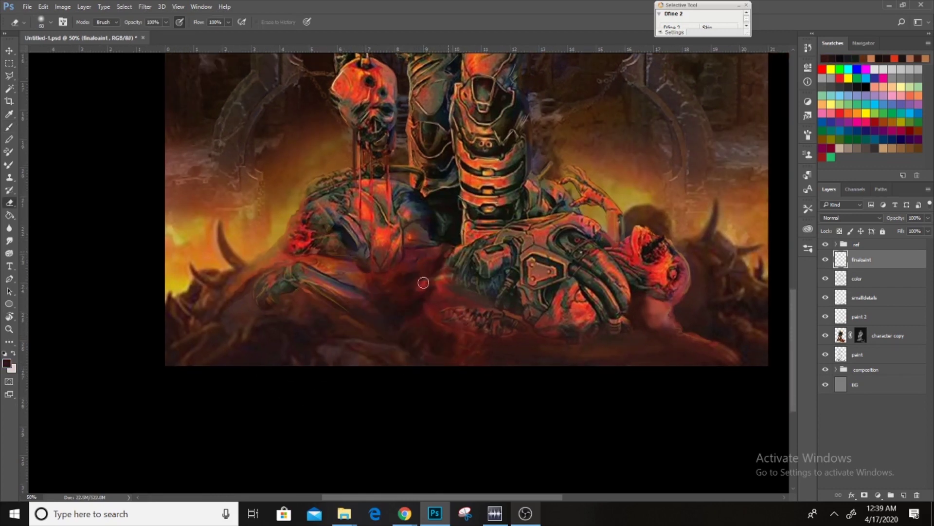
{"action": "key", "text": "b"}
{"action": "left_click", "coordinate": [419, 307], "text": "alt"}
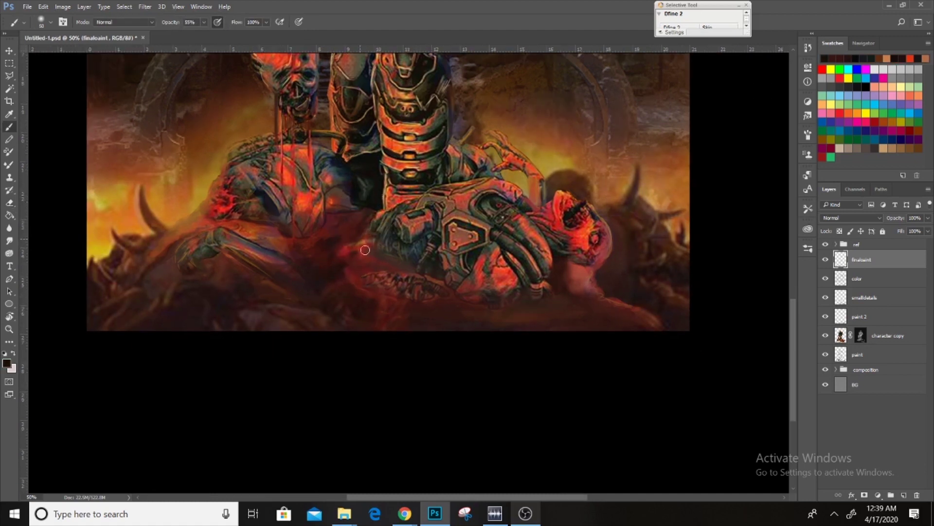
{"action": "left_click", "coordinate": [402, 309], "text": "alt"}
{"action": "left_click", "coordinate": [559, 280], "text": "alt"}
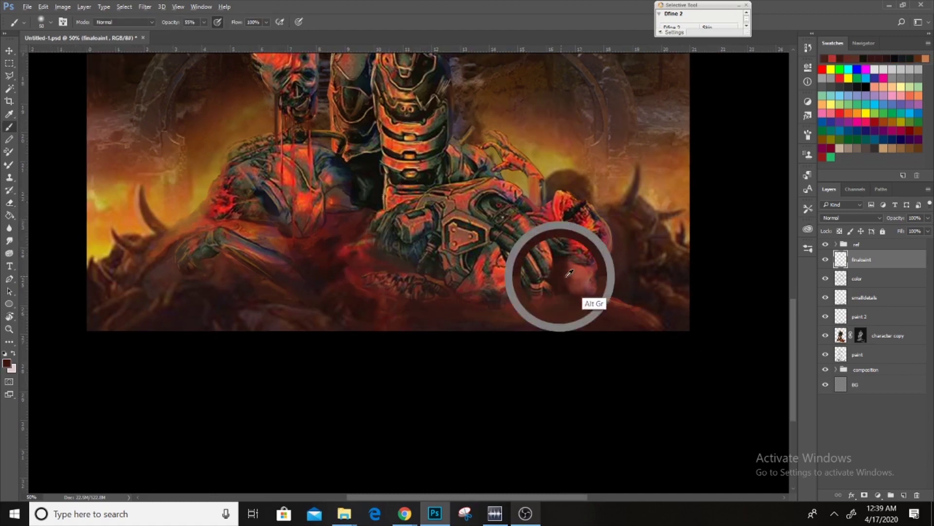
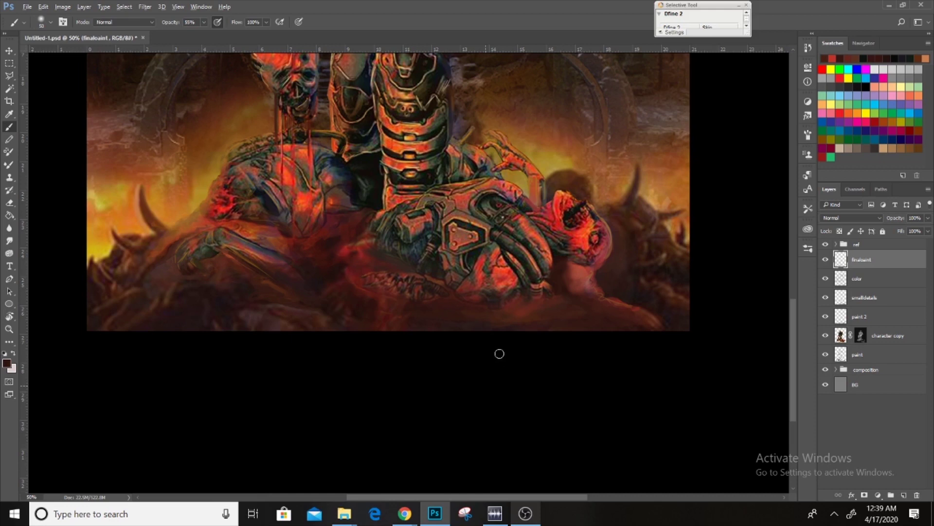
Step: Sample tan, dark brown and red tones and paint faint strokes over the right demon's face
{"action": "key", "text": "e"}
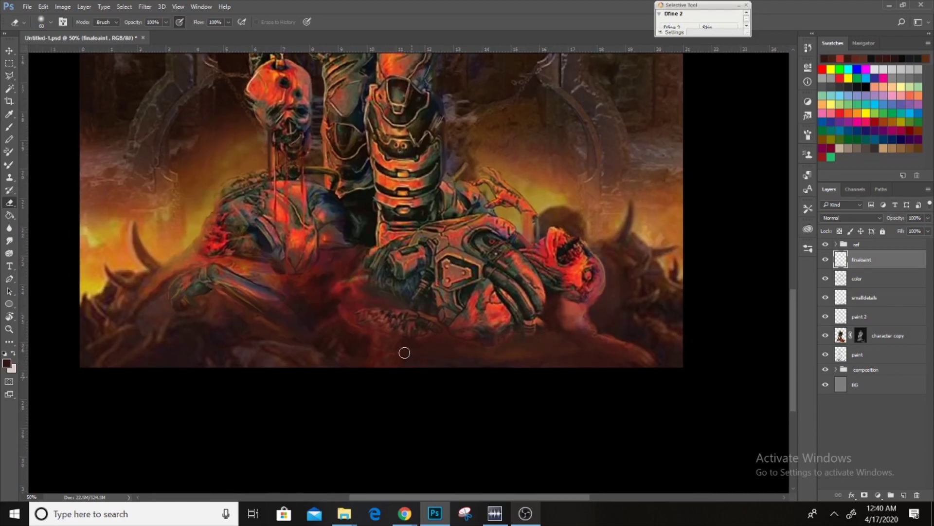
{"action": "key", "text": "b"}
{"action": "left_click", "coordinate": [628, 350], "text": "alt"}
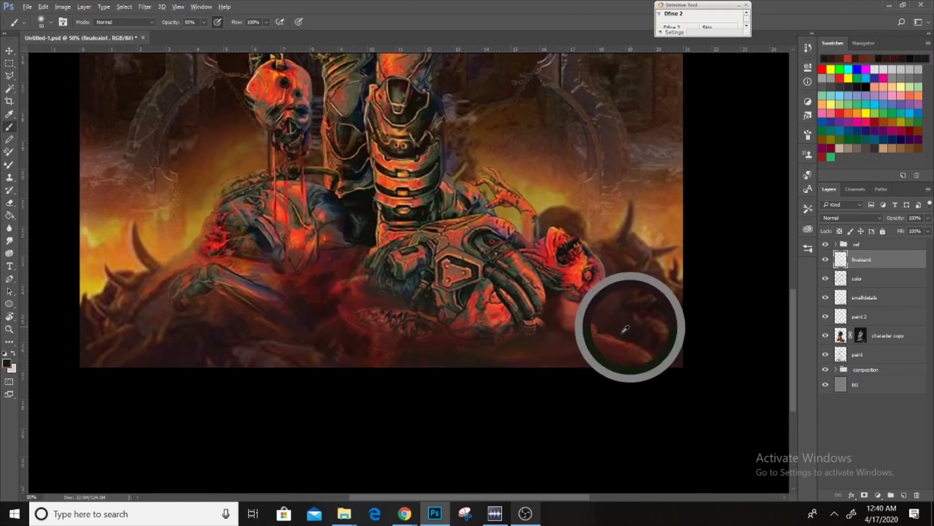
{"action": "left_click_drag", "start_coordinate": [604, 265], "coordinate": [600, 286]}
{"action": "left_click", "coordinate": [594, 313], "text": "alt"}
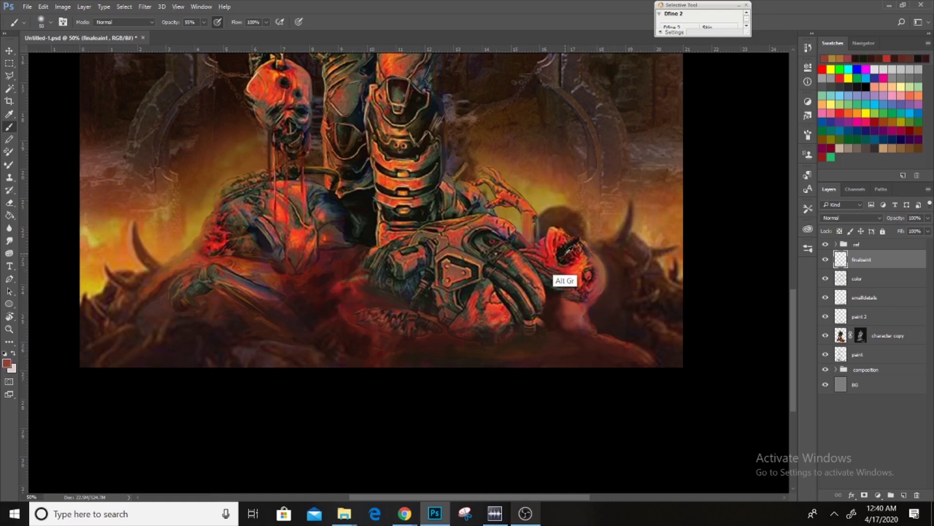
{"action": "left_click", "coordinate": [549, 246], "text": "alt"}
{"action": "left_click", "coordinate": [608, 290], "text": "alt"}
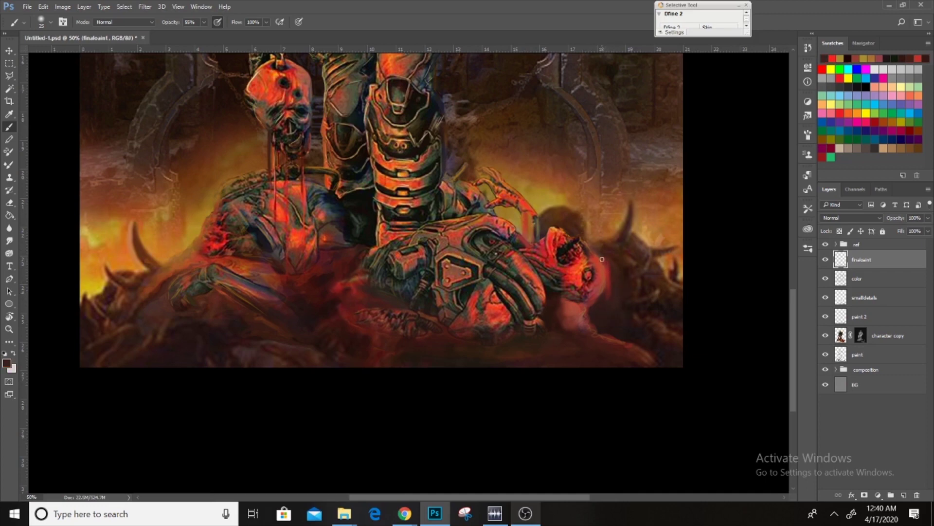
{"action": "left_click_drag", "start_coordinate": [428, 272], "coordinate": [464, 360]}
{"action": "left_click_drag", "start_coordinate": [462, 122], "coordinate": [385, 384]}
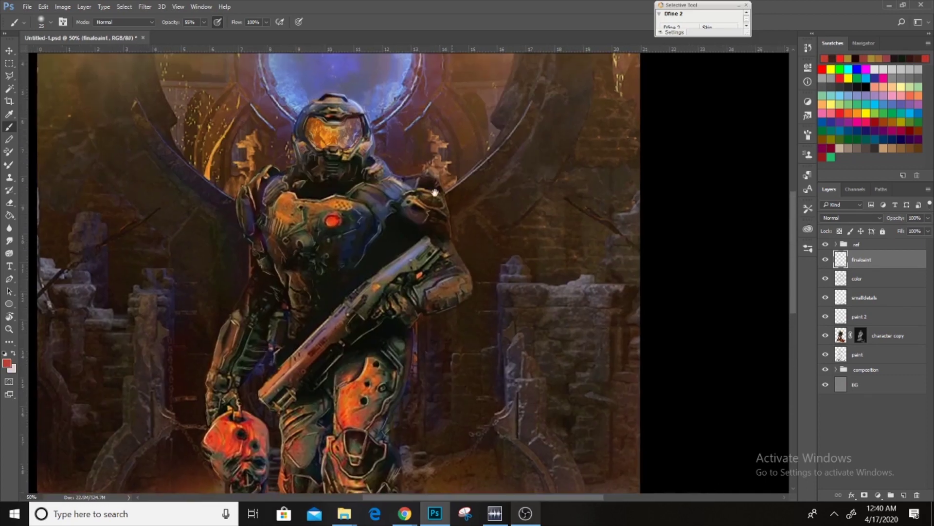
{"action": "left_click", "coordinate": [387, 104], "text": "alt"}
{"action": "scroll", "coordinate": [501, 275], "scroll_direction": "down", "scroll_amount": 2}
{"action": "right_click", "coordinate": [688, 241]}
{"action": "double_click", "coordinate": [724, 263]}
{"action": "left_click", "coordinate": [204, 22]}
{"action": "left_click_drag", "start_coordinate": [207, 34], "coordinate": [216, 34]}
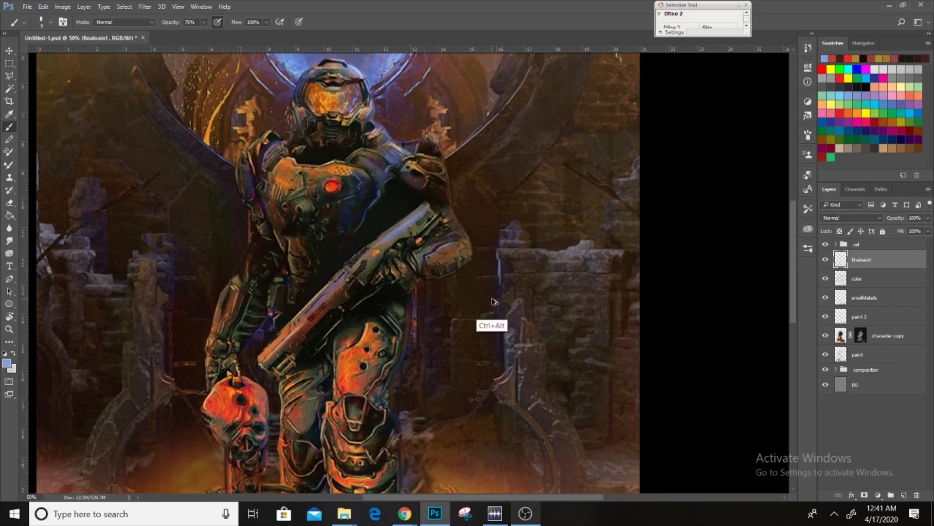
{"action": "left_click_drag", "start_coordinate": [525, 272], "coordinate": [477, 199]}
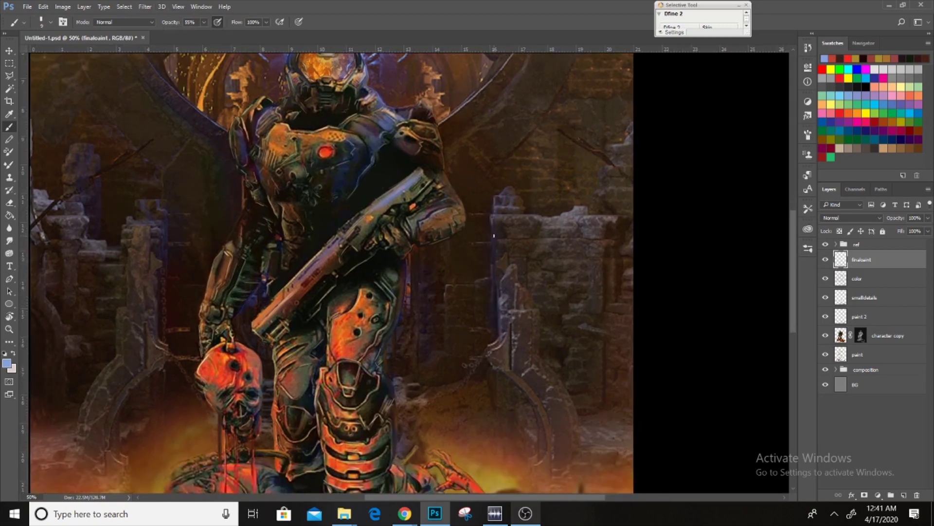
{"action": "left_click_drag", "start_coordinate": [503, 347], "coordinate": [474, 311]}
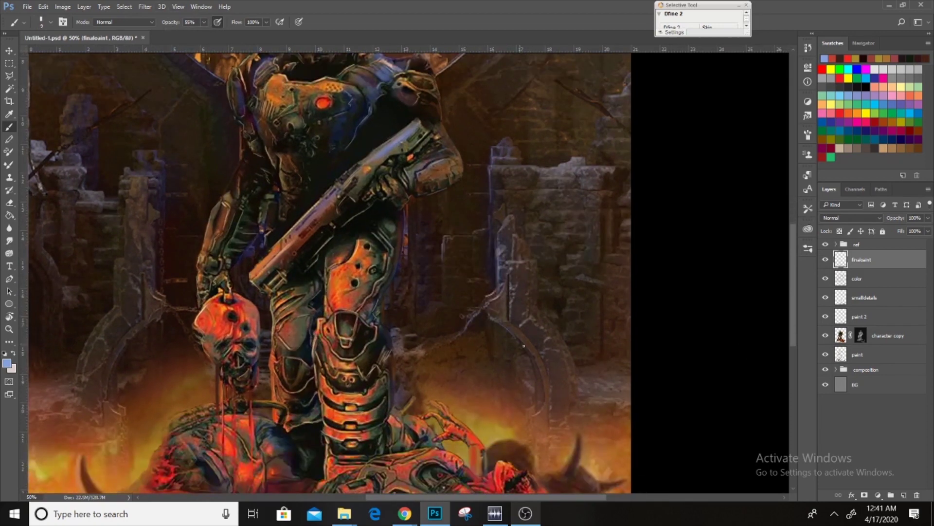
{"action": "left_click_drag", "start_coordinate": [511, 150], "coordinate": [519, 229]}
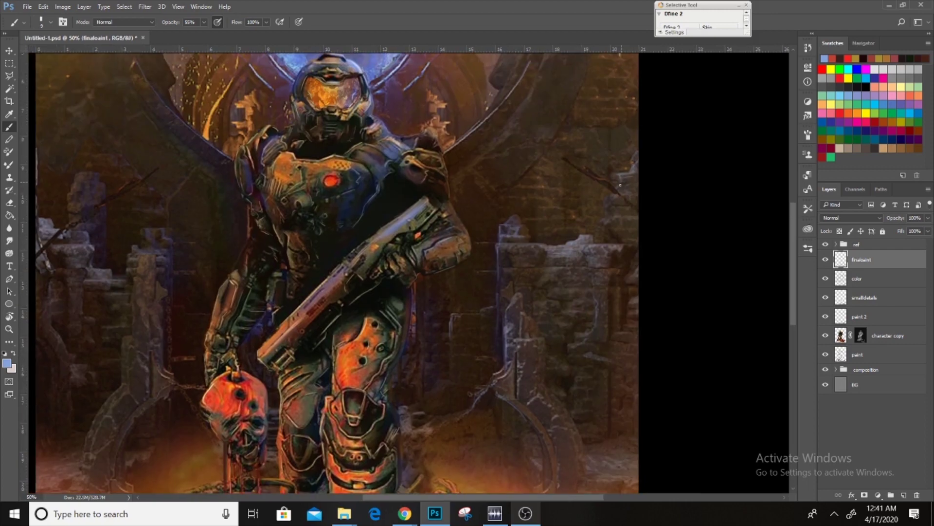
{"action": "left_click_drag", "start_coordinate": [620, 185], "coordinate": [706, 287]}
{"action": "key", "text": "e"}
{"action": "left_click_drag", "start_coordinate": [298, 261], "coordinate": [463, 161]}
{"action": "key", "text": "b"}
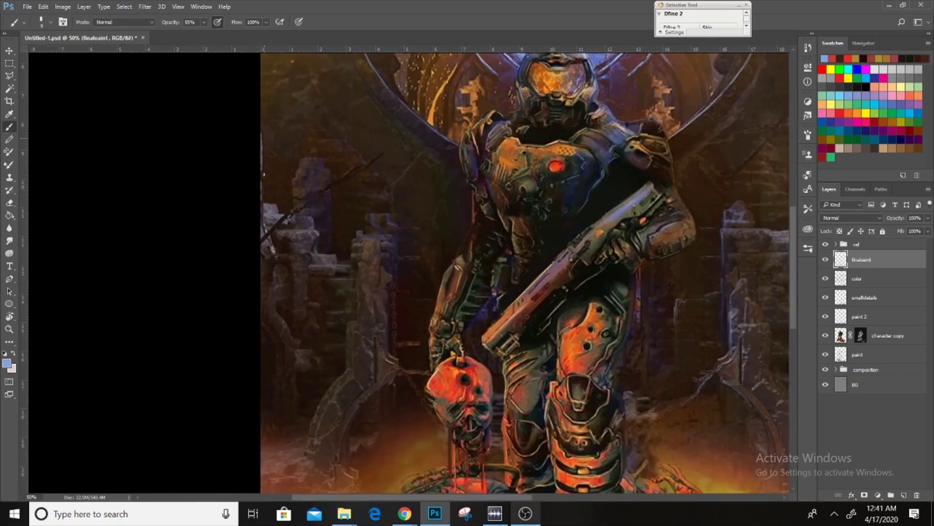
{"action": "left_click_drag", "start_coordinate": [322, 233], "coordinate": [284, 191]}
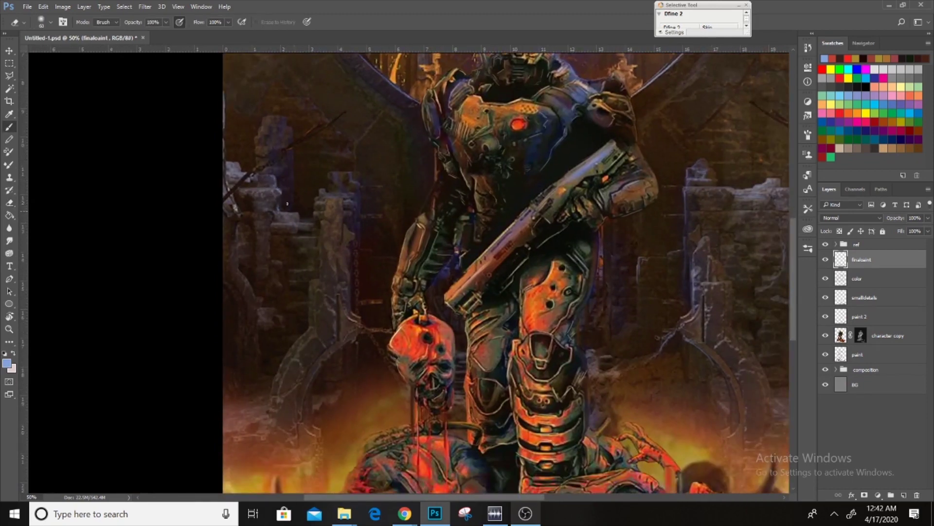
{"action": "left_click_drag", "start_coordinate": [348, 177], "coordinate": [290, 161]}
{"action": "left_click_drag", "start_coordinate": [301, 236], "coordinate": [339, 99]}
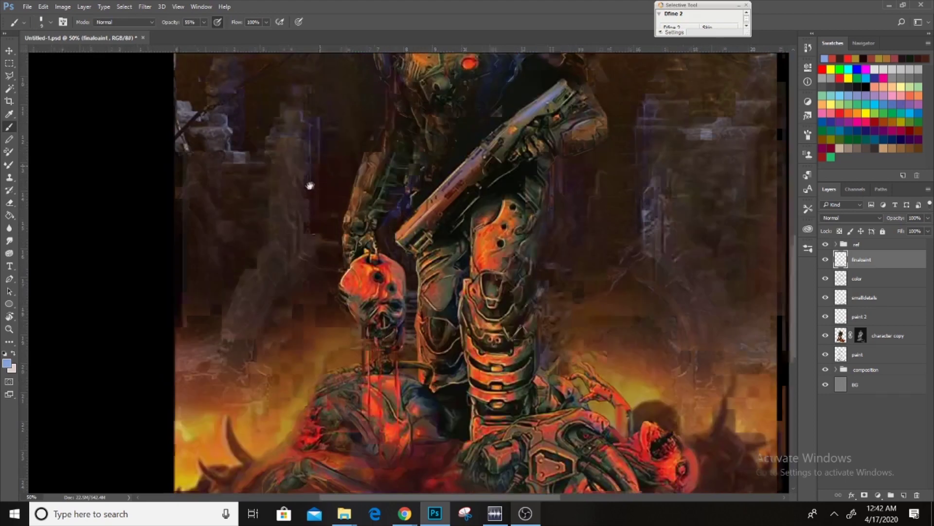
{"action": "left_click_drag", "start_coordinate": [306, 251], "coordinate": [192, 359]}
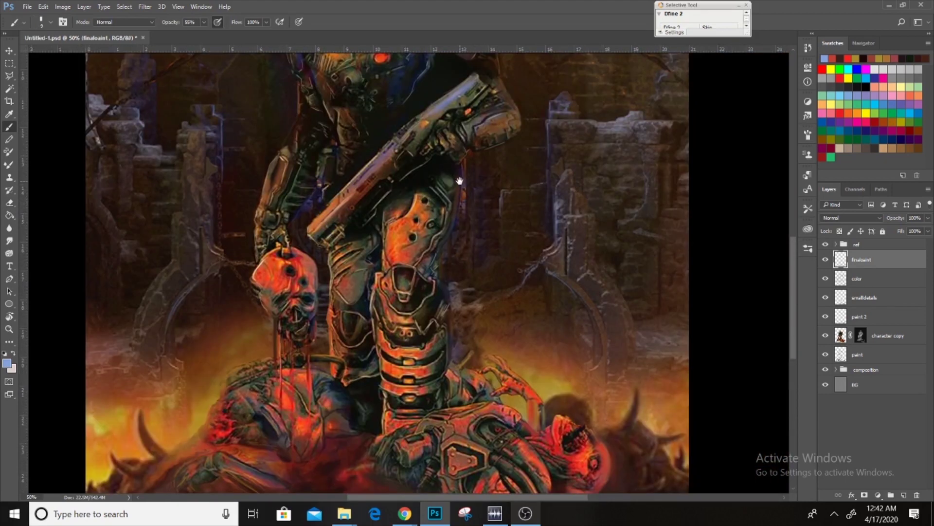
{"action": "key", "text": "ctrl+minus"}
{"action": "key", "text": "ctrl+minus"}
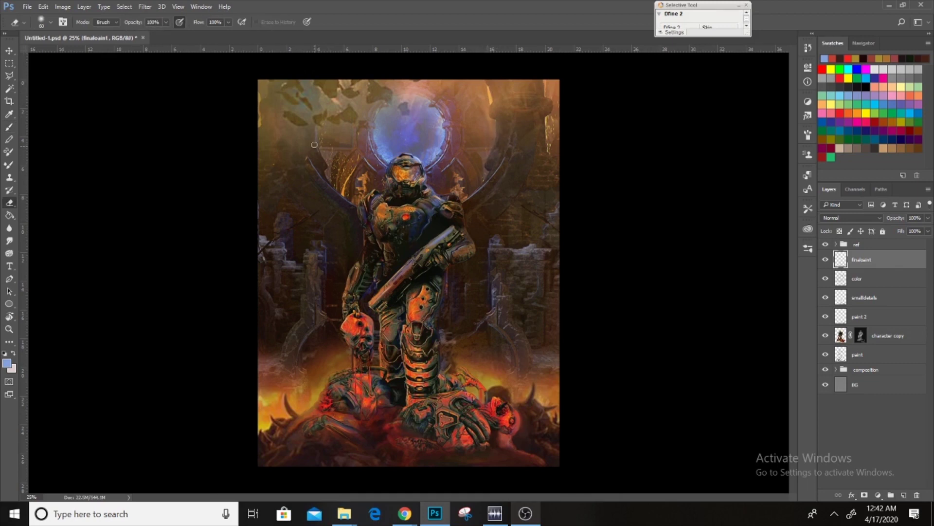
Step: Zoom in on the corpse pile at the bottom of the artwork
{"action": "key", "text": "e"}
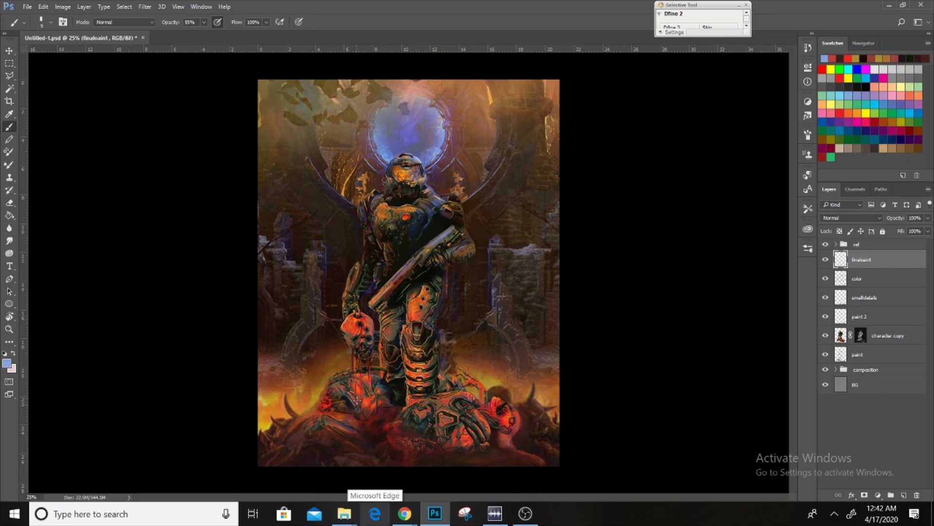
{"action": "key", "text": "ctrl+plus"}
{"action": "scroll", "coordinate": [366, 289], "scroll_direction": "down", "scroll_amount": 3}
{"action": "key", "text": "b"}
{"action": "left_click_drag", "start_coordinate": [351, 264], "coordinate": [180, 178]}
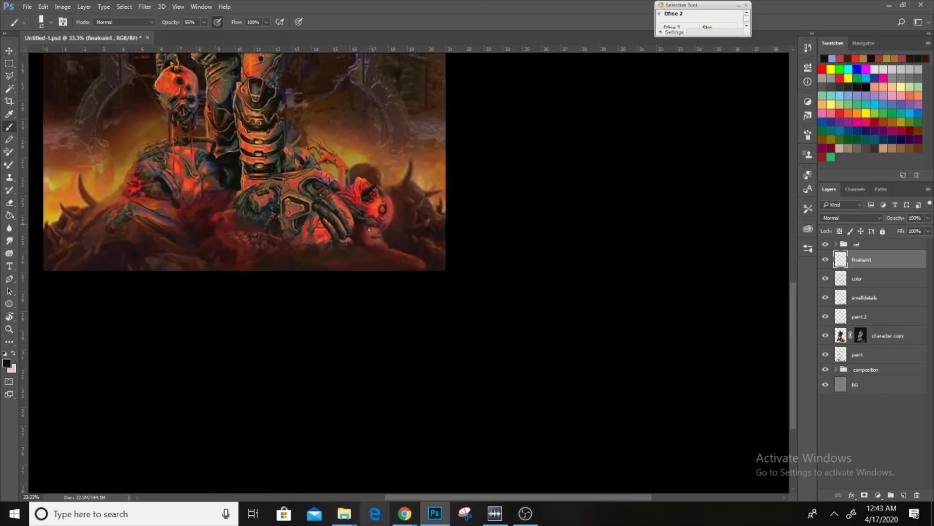
Step: Sample reds and a dark brown from the corpse area
{"action": "left_click_drag", "start_coordinate": [390, 243], "coordinate": [390, 237]}
{"action": "left_click", "coordinate": [369, 234], "text": "alt"}
{"action": "left_click", "coordinate": [337, 237], "text": "alt"}
{"action": "left_click", "coordinate": [348, 261], "text": "alt"}
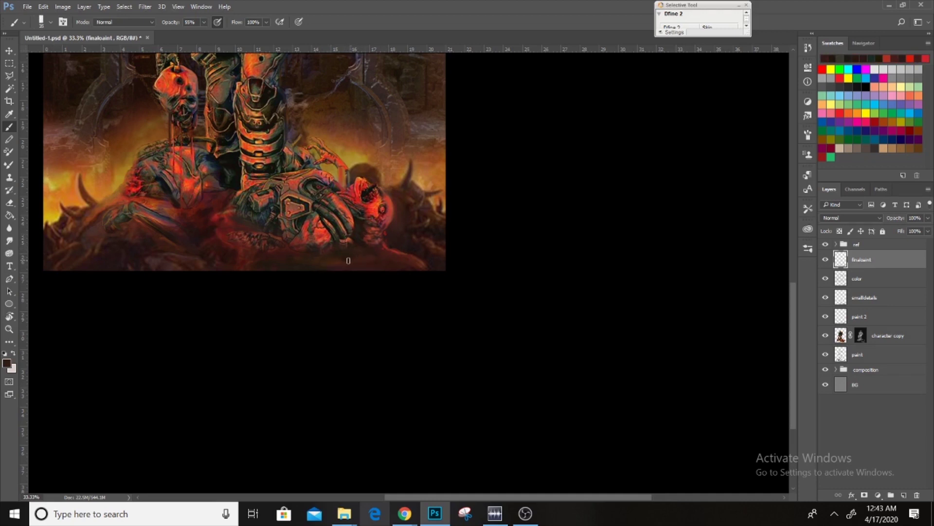
{"action": "left_click", "coordinate": [359, 234], "text": "alt"}
{"action": "left_click_drag", "start_coordinate": [291, 184], "coordinate": [363, 199]}
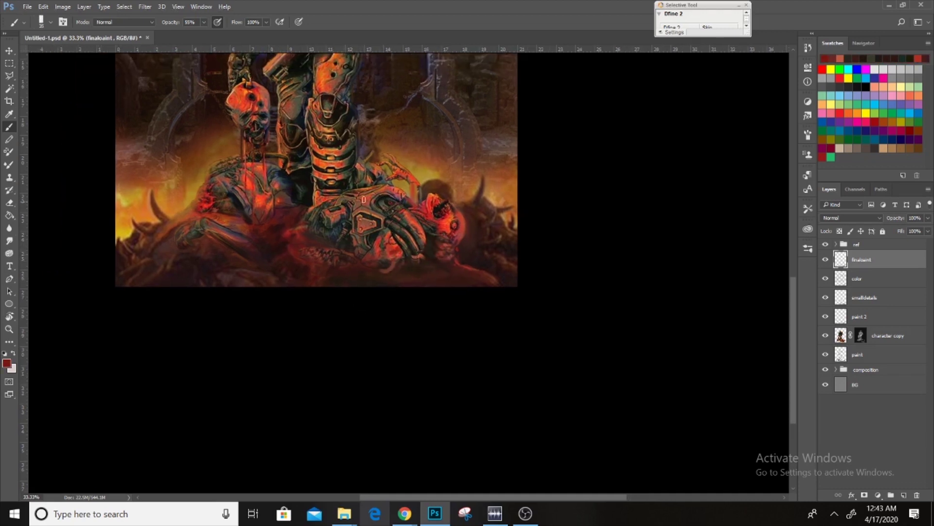
{"action": "left_click_drag", "start_coordinate": [264, 194], "coordinate": [279, 242]}
{"action": "left_click", "coordinate": [269, 179], "text": "alt"}
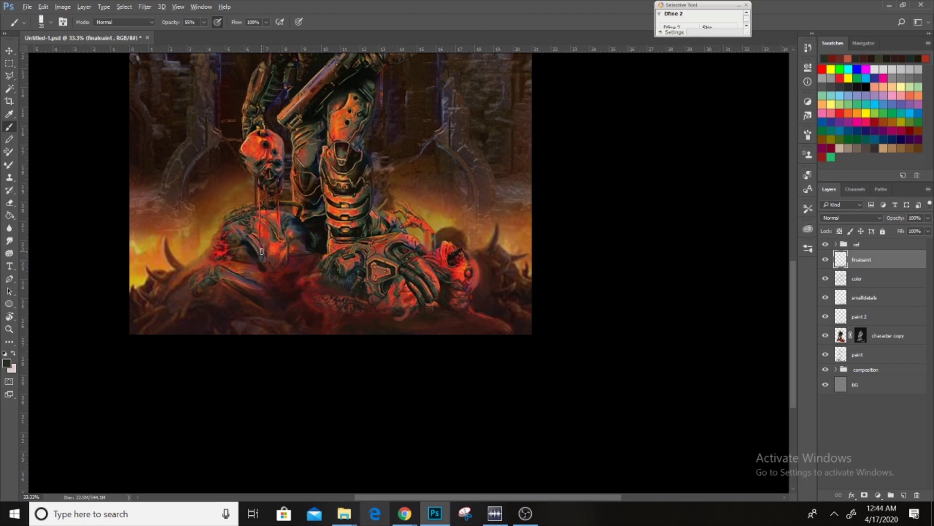
{"action": "left_click_drag", "start_coordinate": [267, 251], "coordinate": [284, 275]}
Step: Sample reds and dark maroons from the lower corpses
{"action": "left_click", "coordinate": [218, 284], "text": "alt"}
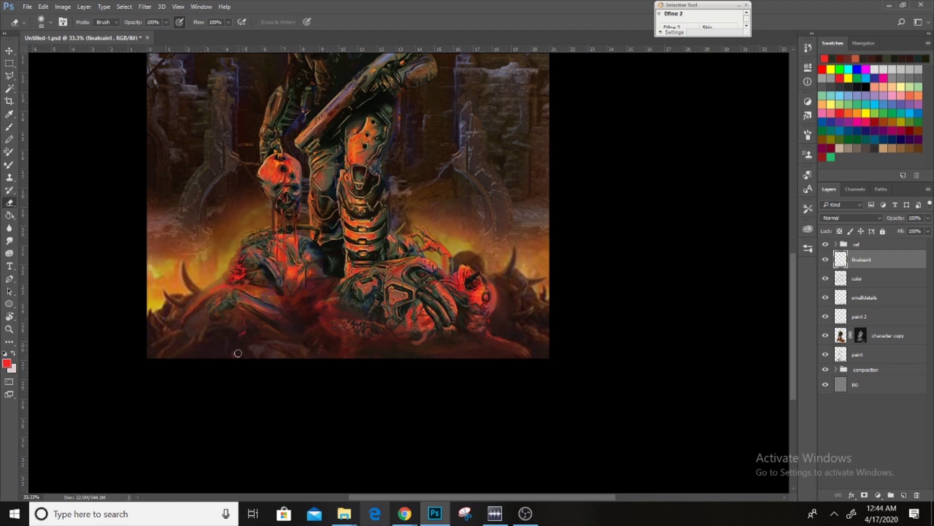
{"action": "left_click", "coordinate": [250, 320], "text": "alt"}
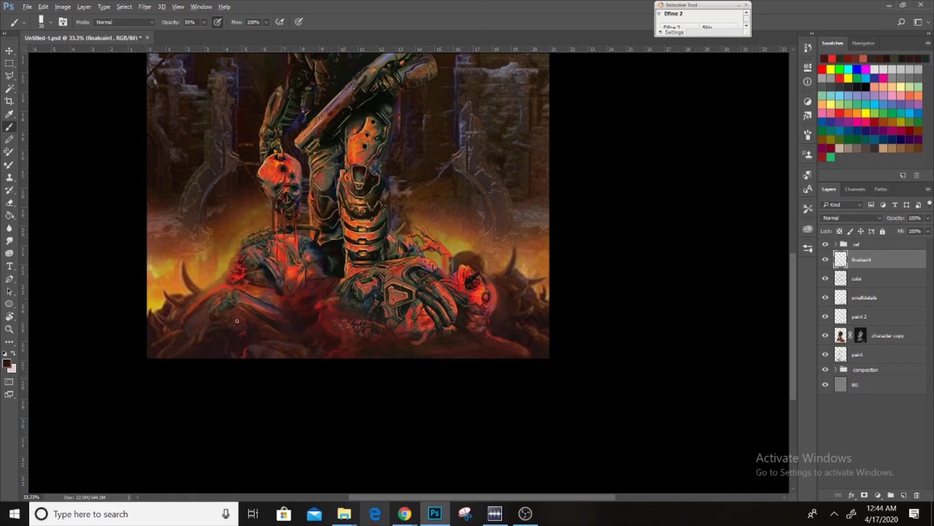
{"action": "mouse_move", "coordinate": [303, 323]}
{"action": "left_mouse_down"}
{"action": "mouse_move", "coordinate": [370, 336]}
{"action": "mouse_move", "coordinate": [363, 352]}
{"action": "left_mouse_up"}
{"action": "left_click", "coordinate": [307, 370], "text": "alt"}
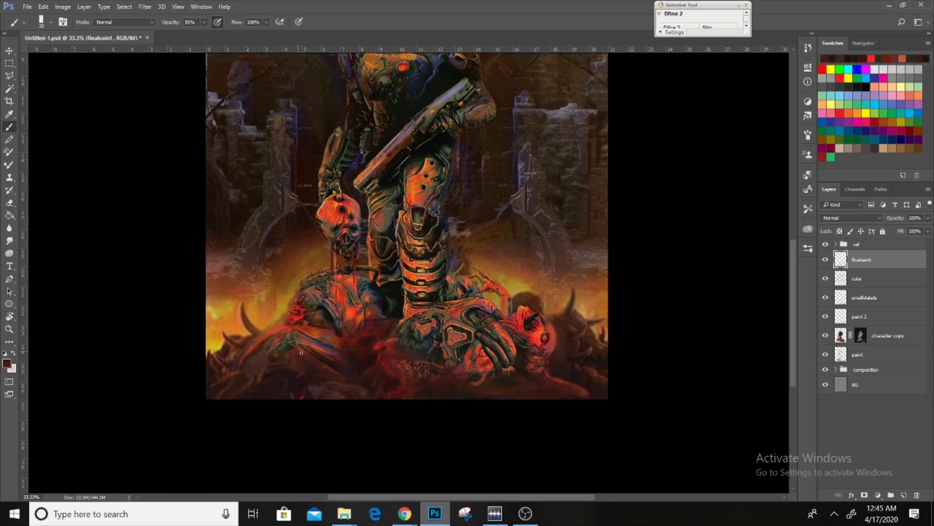
{"action": "left_click", "coordinate": [301, 356], "text": "alt"}
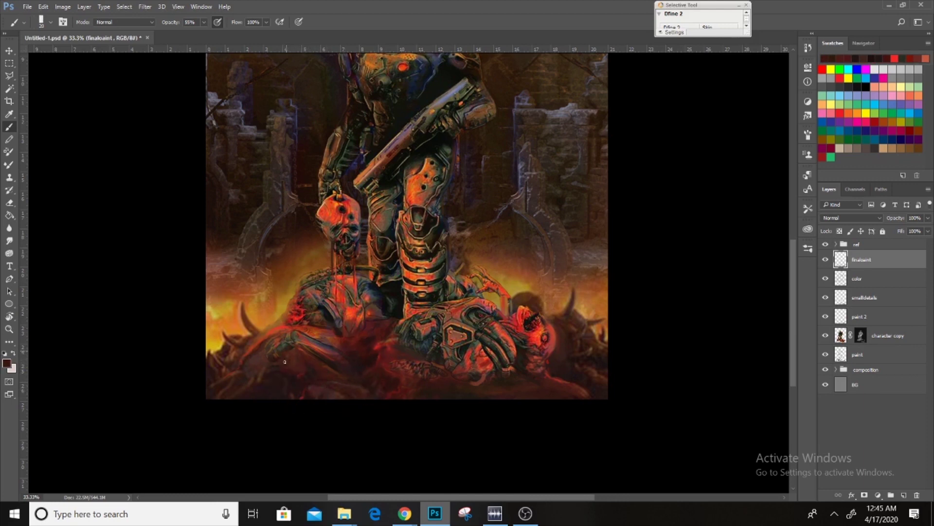
{"action": "left_click", "coordinate": [375, 351], "text": "alt"}
{"action": "left_click", "coordinate": [324, 332], "text": "alt"}
{"action": "left_click", "coordinate": [367, 334], "text": "alt"}
Step: Pick up a bright red from the glowing areas and pan up toward the helmet
{"action": "left_click", "coordinate": [552, 342], "text": "alt"}
{"action": "left_click_drag", "start_coordinate": [441, 287], "coordinate": [456, 318]}
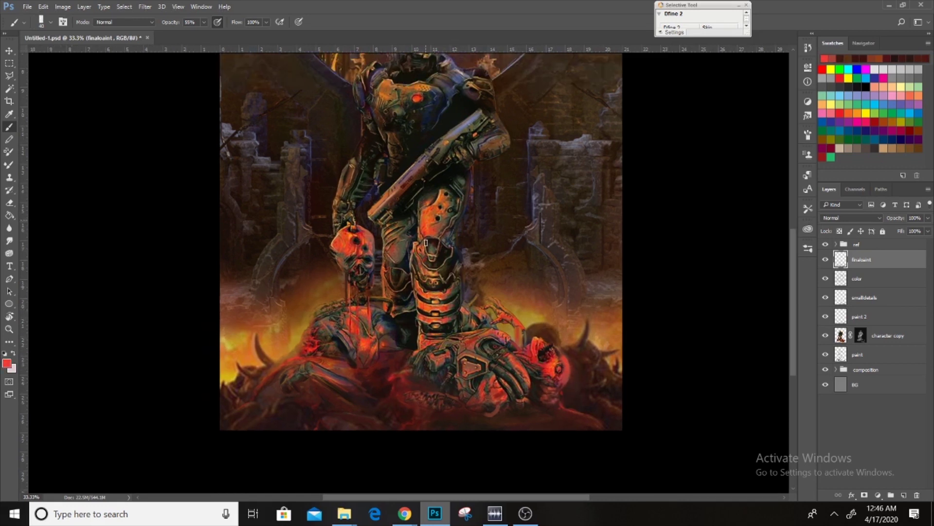
{"action": "left_click_drag", "start_coordinate": [439, 172], "coordinate": [449, 263]}
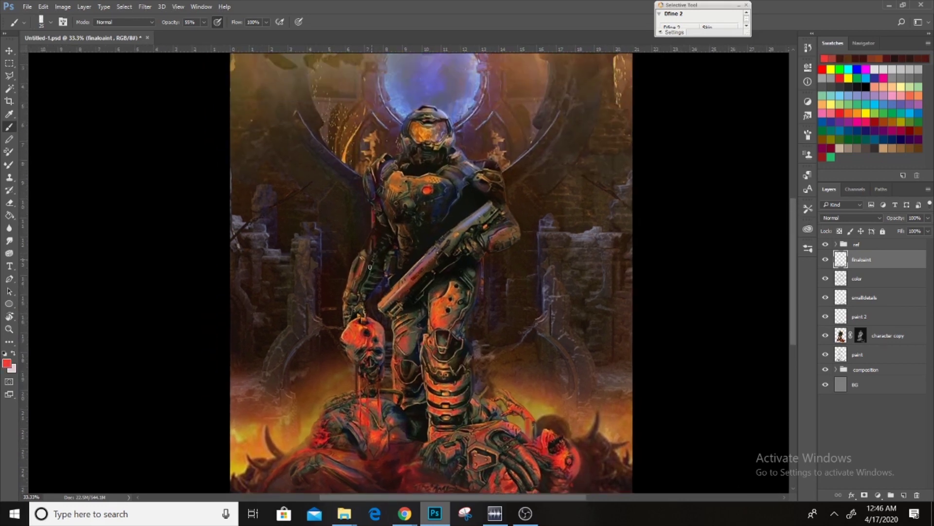
{"action": "left_click_drag", "start_coordinate": [428, 216], "coordinate": [434, 244]}
Step: Lower the brush opacity, enlarge the brush, and zoom out to the whole artwork
{"action": "key", "text": "3"}
{"action": "key", "text": "9"}
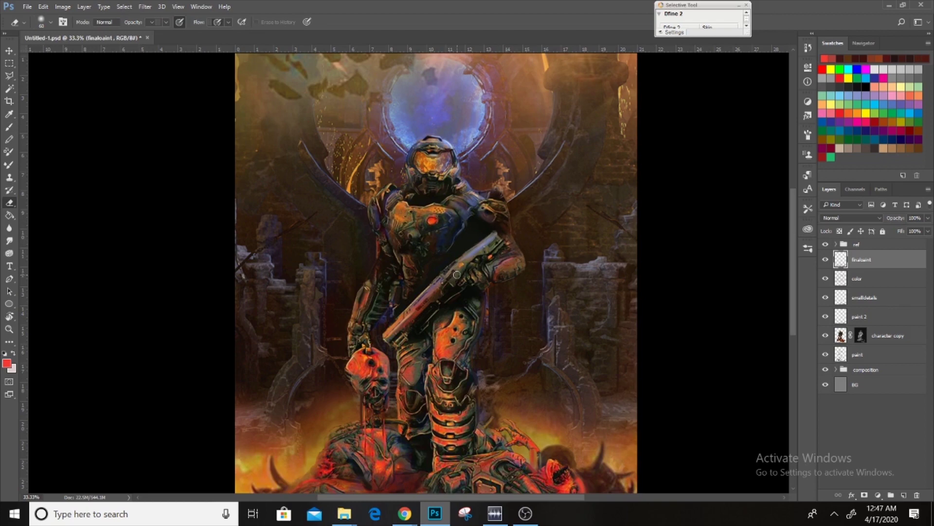
{"action": "left_click_drag", "start_coordinate": [464, 205], "coordinate": [504, 221]}
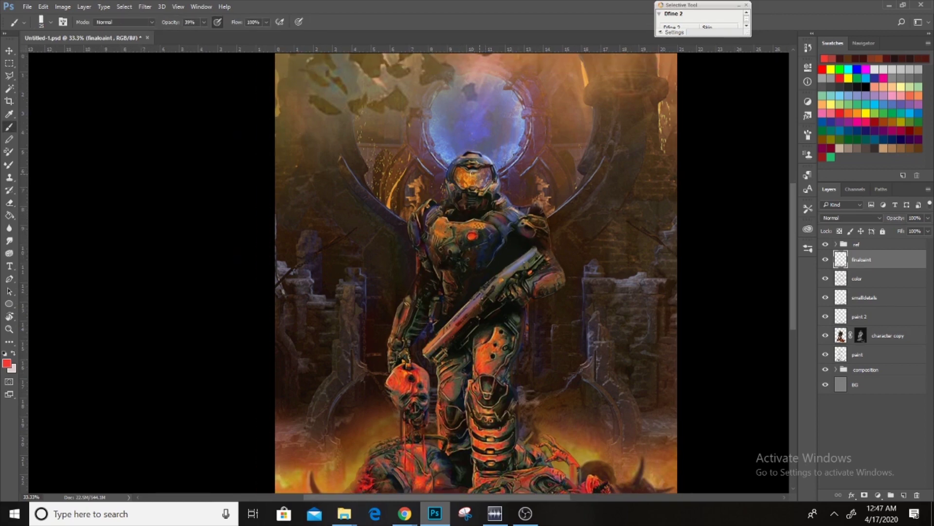
{"action": "scroll", "coordinate": [416, 287], "scroll_direction": "down", "scroll_amount": 2}
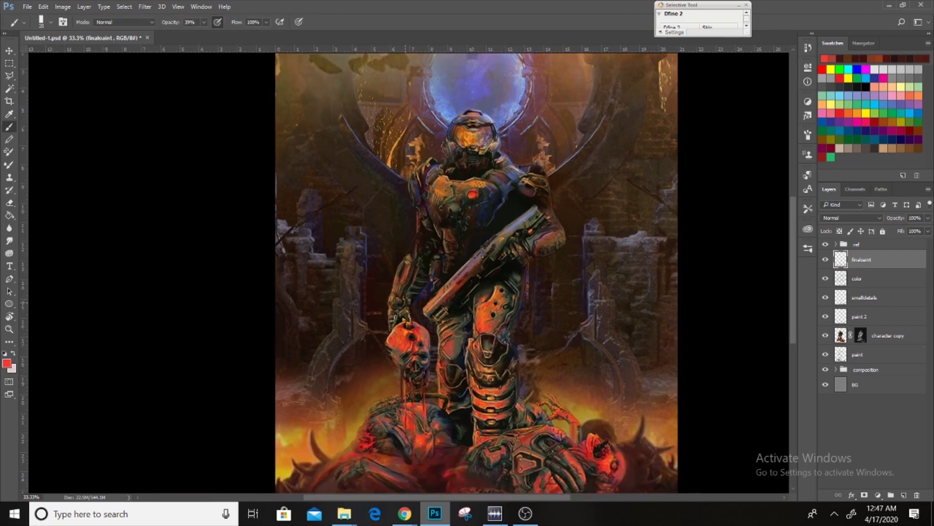
{"action": "key", "text": "ctrl+minus"}
Step: Group the painting layers as Group 1, then duplicate and merge it into Group 1 copy
{"action": "left_click", "coordinate": [866, 369], "text": "shift"}
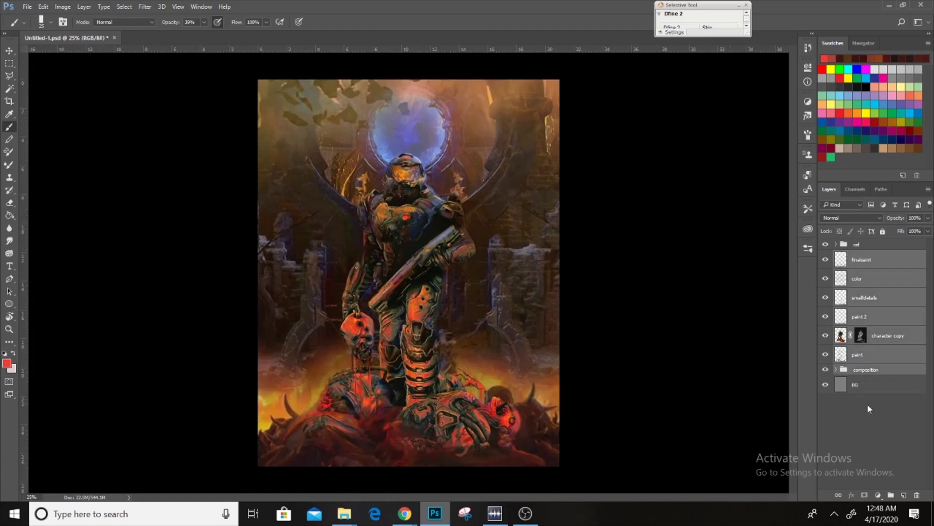
{"action": "key", "text": "ctrl+g"}
{"action": "key", "text": "ctrl+j"}
{"action": "key", "text": "ctrl+e"}
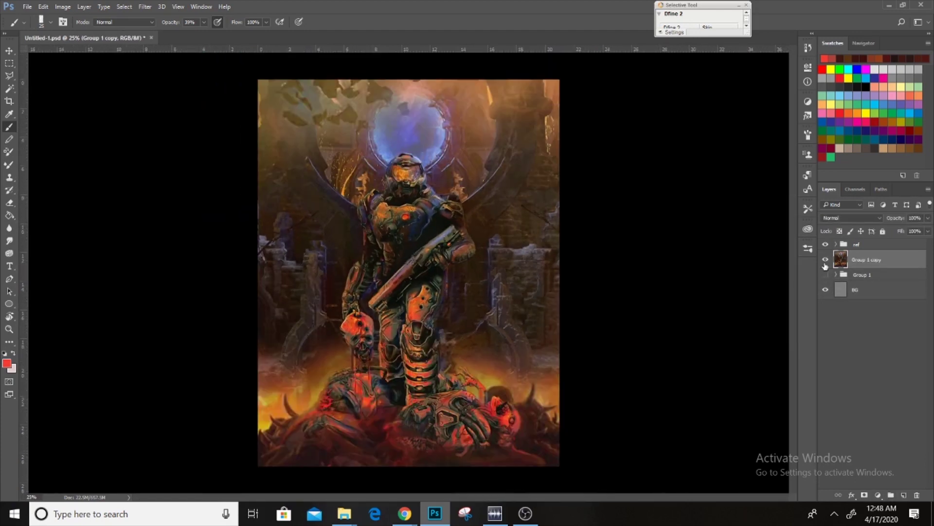
{"action": "left_click", "coordinate": [145, 6]}
{"action": "left_click", "coordinate": [841, 295]}
Step: Duplicate the merged layer and, in Camera Raw, adjust temperature and slightly raise exposure and contrast
{"action": "key", "text": "ctrl+j"}
{"action": "left_click", "coordinate": [145, 6]}
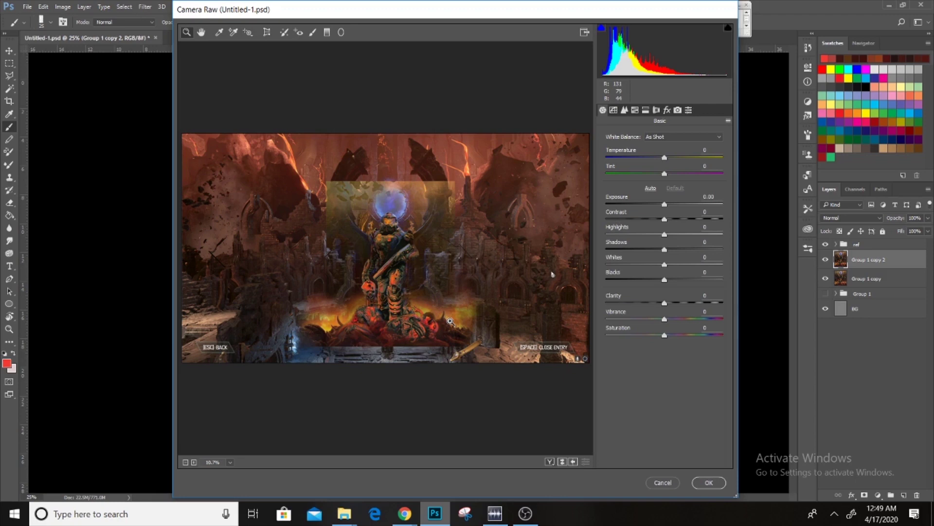
{"action": "left_click", "coordinate": [450, 321]}
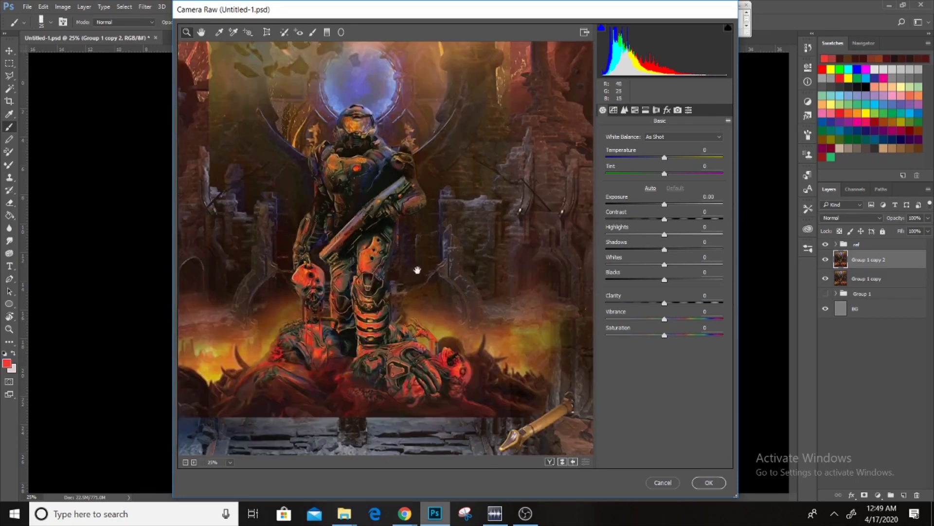
{"action": "left_click", "coordinate": [662, 158]}
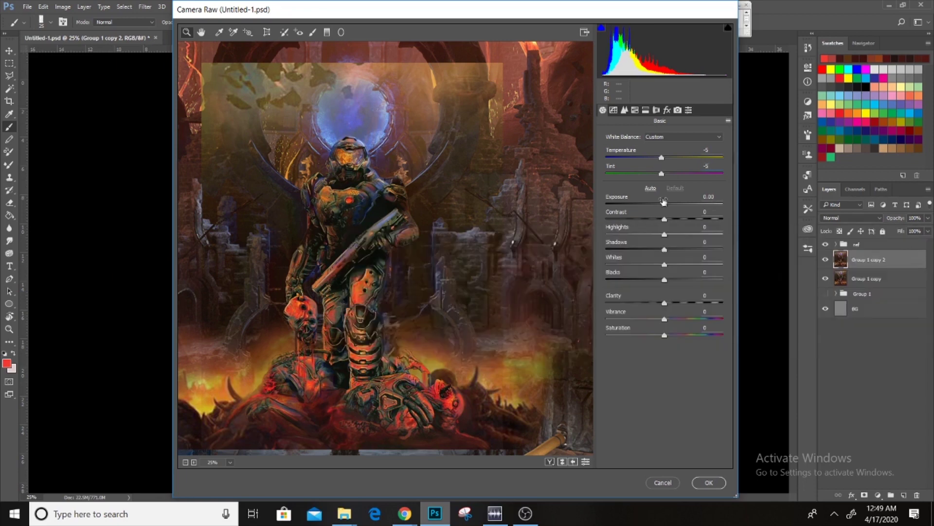
{"action": "left_click", "coordinate": [709, 197]}
{"action": "key", "text": "Up"}
{"action": "key", "text": "Up"}
{"action": "key", "text": "Up"}
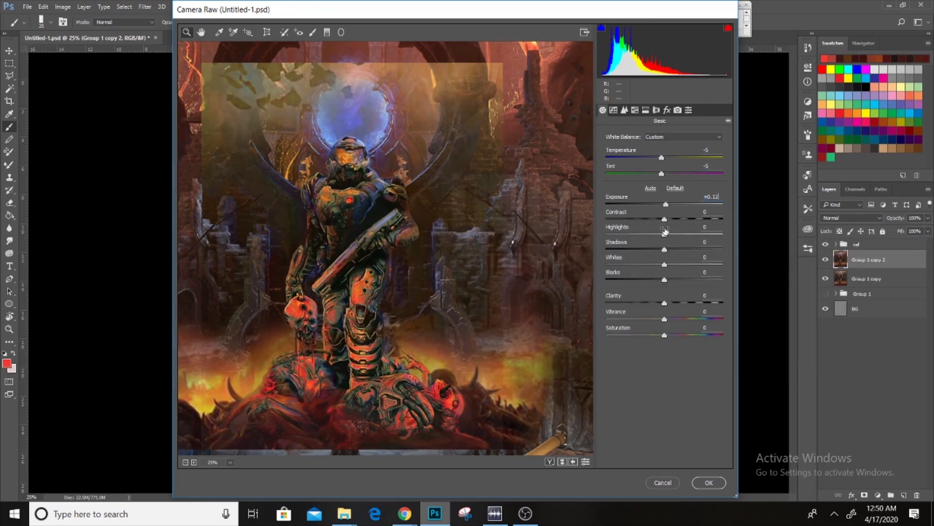
{"action": "key", "text": "Tab"}
{"action": "key", "text": "Up"}
{"action": "key", "text": "Up"}
{"action": "key", "text": "Up"}
Step: In Camera Calibration, set the red primary hue to -15, raise the blue hue, and apply
{"action": "left_click", "coordinate": [677, 110]}
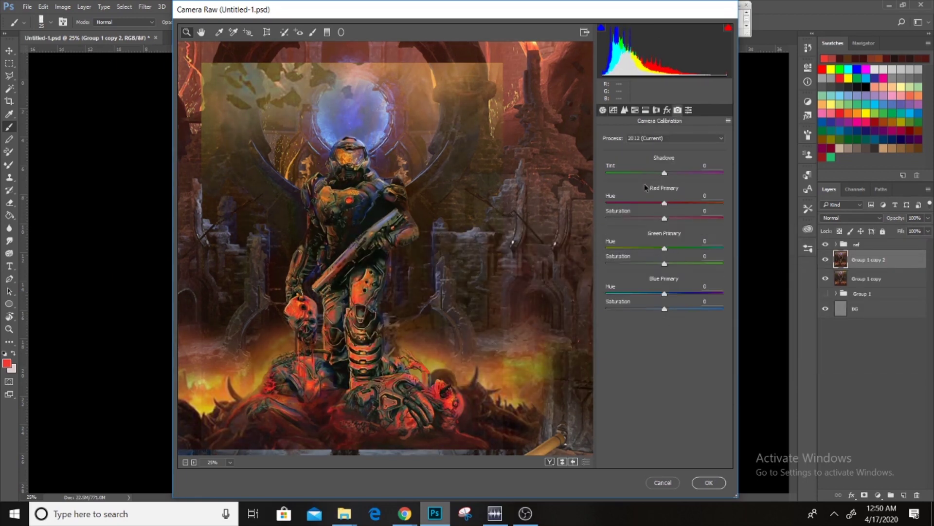
{"action": "left_click", "coordinate": [655, 203]}
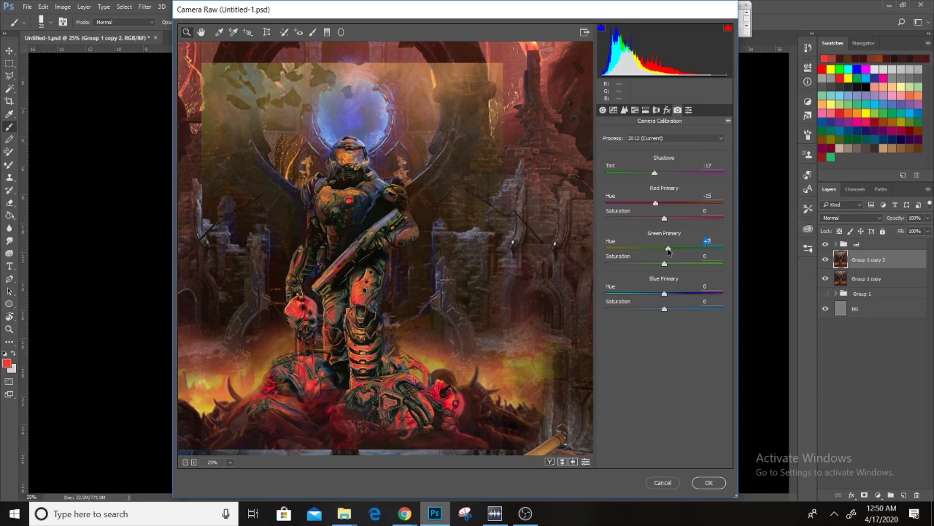
{"action": "left_click", "coordinate": [672, 293]}
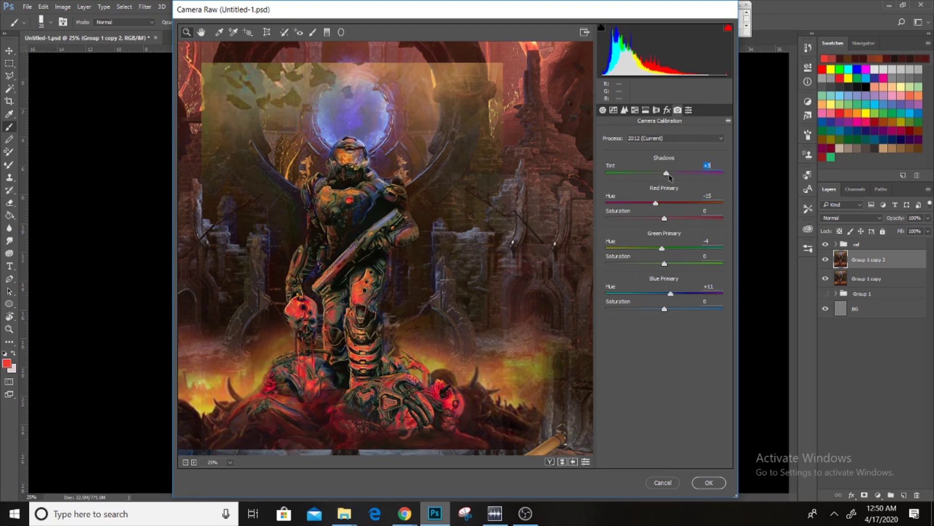
{"action": "key", "text": "Return"}
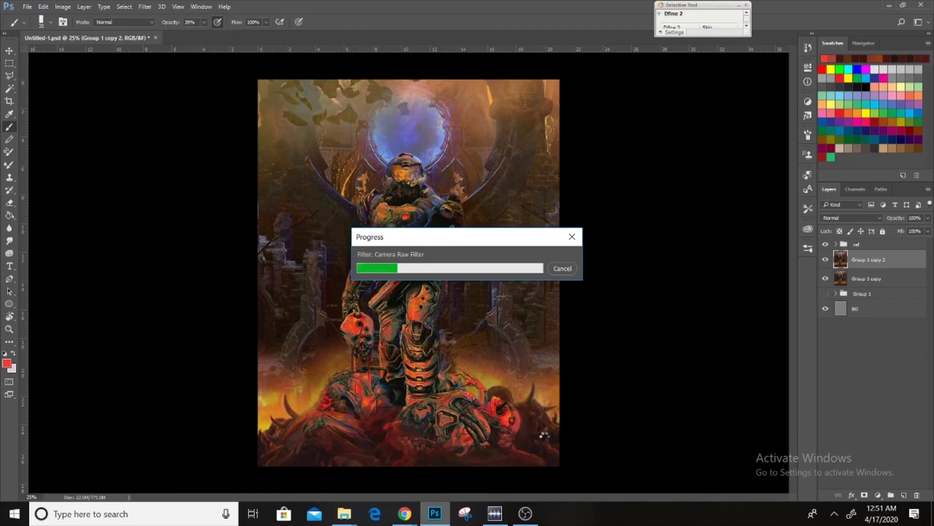
Step: Rename the layers finallayer and filter, make filter visible, and add a mask
{"action": "left_click", "coordinate": [825, 259]}
{"action": "double_click", "coordinate": [862, 278]}
{"action": "type", "text": "finalpa"}
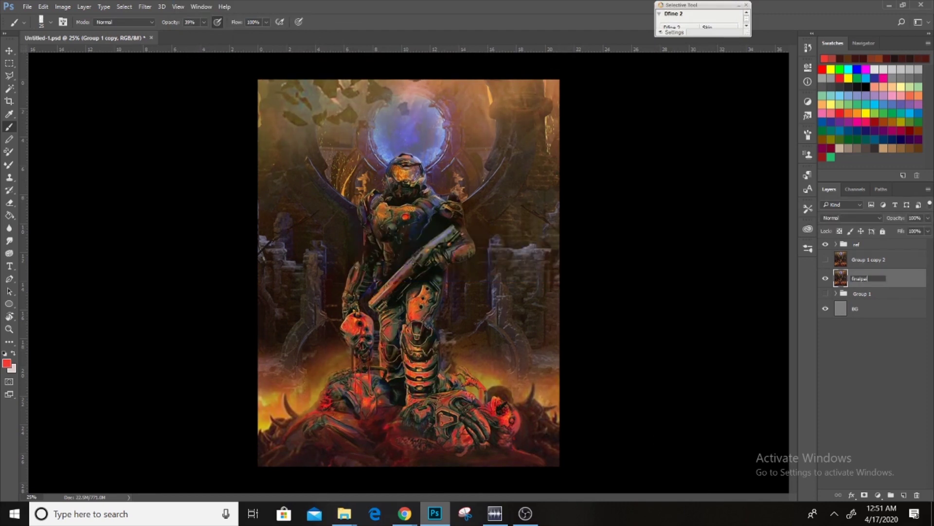
{"action": "type", "text": "layer"}
{"action": "key", "text": "shift+Tab"}
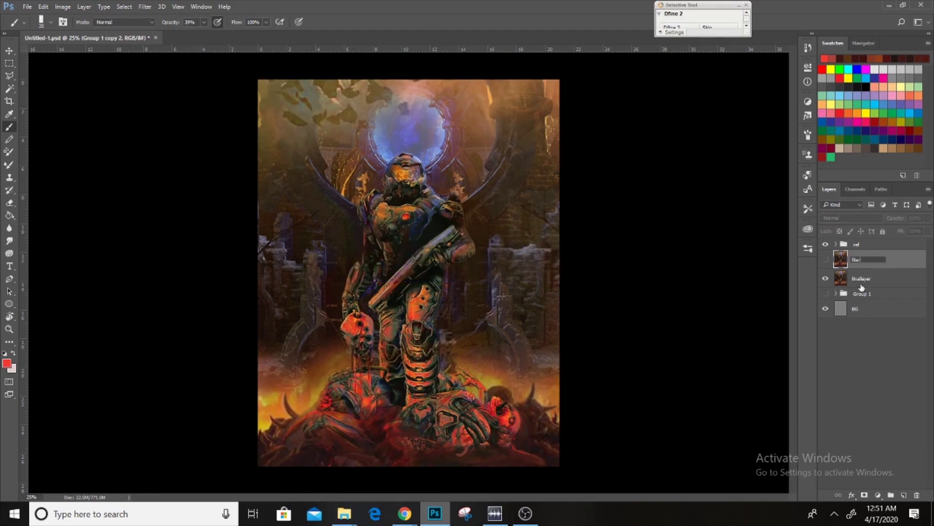
{"action": "type", "text": "filter"}
{"action": "key", "text": "Return"}
{"action": "left_click", "coordinate": [826, 260]}
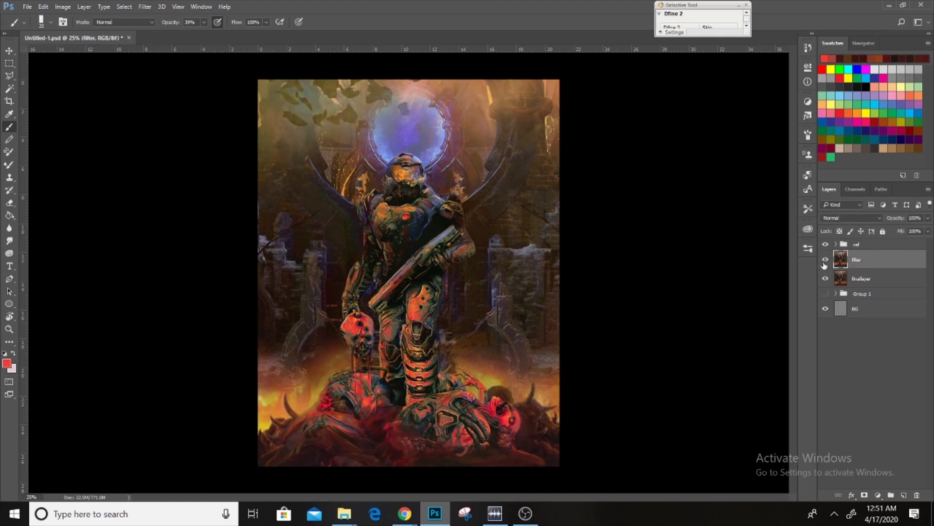
{"action": "left_click", "coordinate": [864, 495]}
Step: Set the filter layer to 60% opacity and add a Curves adjustment that darkens the image
{"action": "key", "text": "bracketright"}
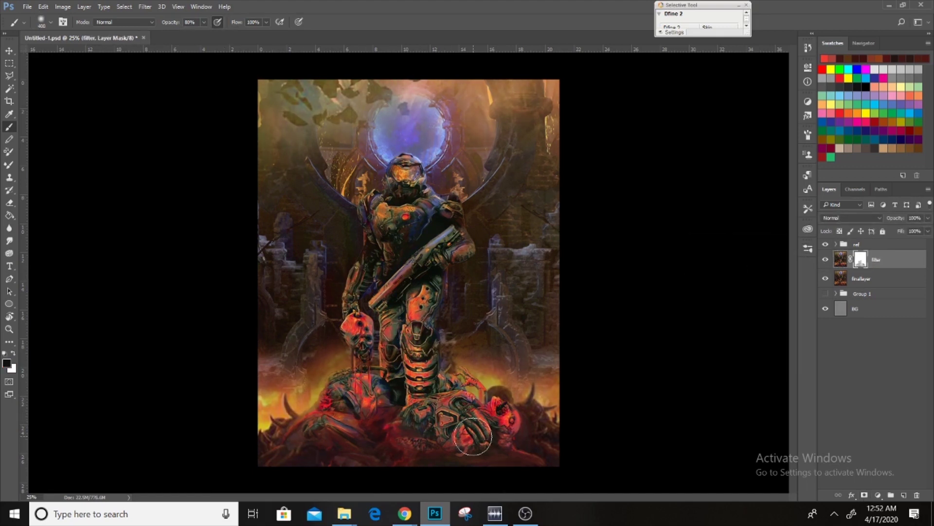
{"action": "left_click", "coordinate": [840, 259]}
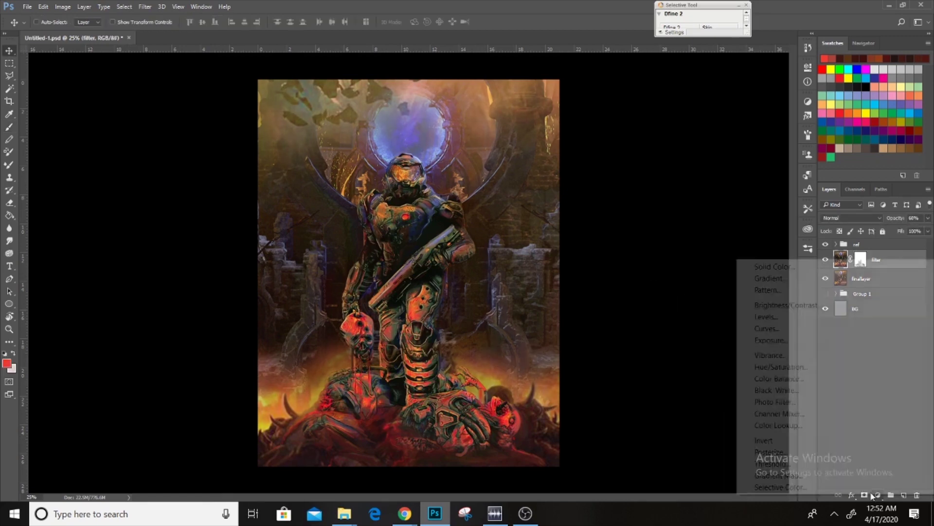
{"action": "left_click_drag", "start_coordinate": [731, 167], "coordinate": [693, 208]}
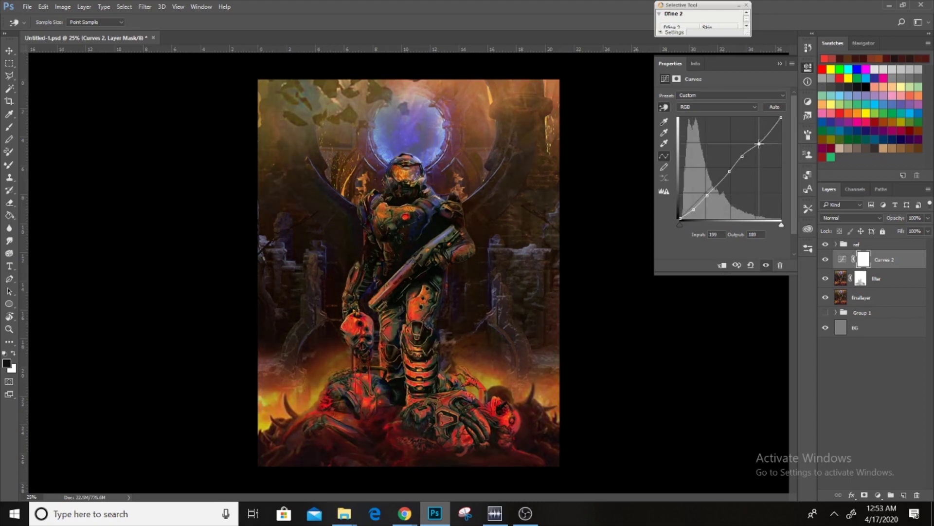
{"action": "left_click", "coordinate": [790, 257]}
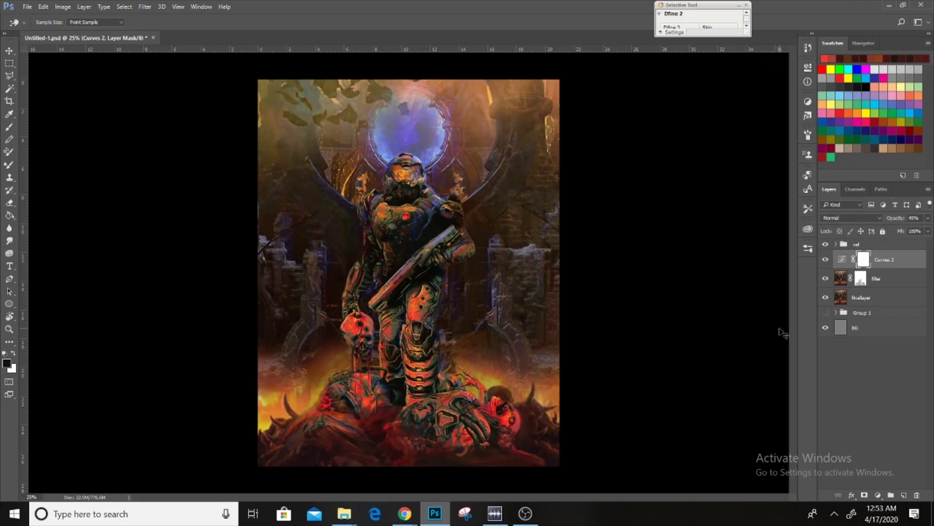
Step: Add a new empty layer on top of the stack
{"action": "scroll", "coordinate": [418, 243], "scroll_direction": "up", "scroll_amount": 4}
{"action": "scroll", "coordinate": [451, 220], "scroll_direction": "down", "scroll_amount": 3}
{"action": "key", "text": "v"}
{"action": "left_click", "coordinate": [901, 495]}
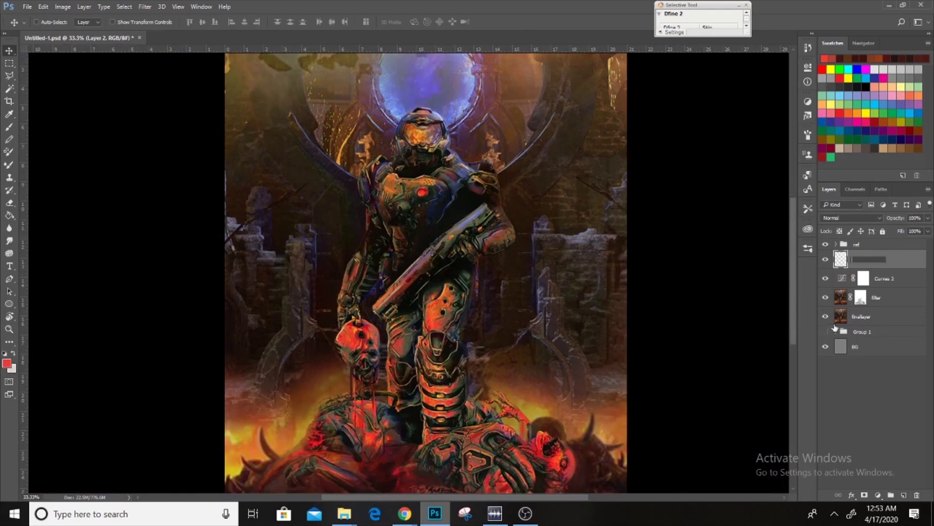
Step: Name the new layer fixes and reset the colours to black and white on the Brush
{"action": "key", "text": "Return"}
{"action": "key", "text": "b"}
{"action": "key", "text": "d"}
{"action": "right_click", "coordinate": [785, 243]}
{"action": "key", "text": "Escape"}
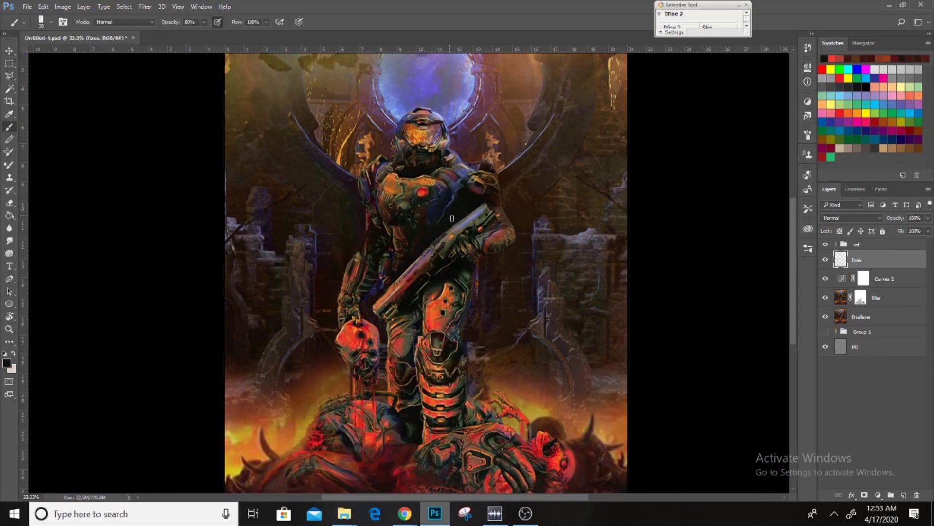
Step: Sample dark brown and dark reddish-brown tones from the artwork
{"action": "left_click", "coordinate": [460, 202], "text": "alt"}
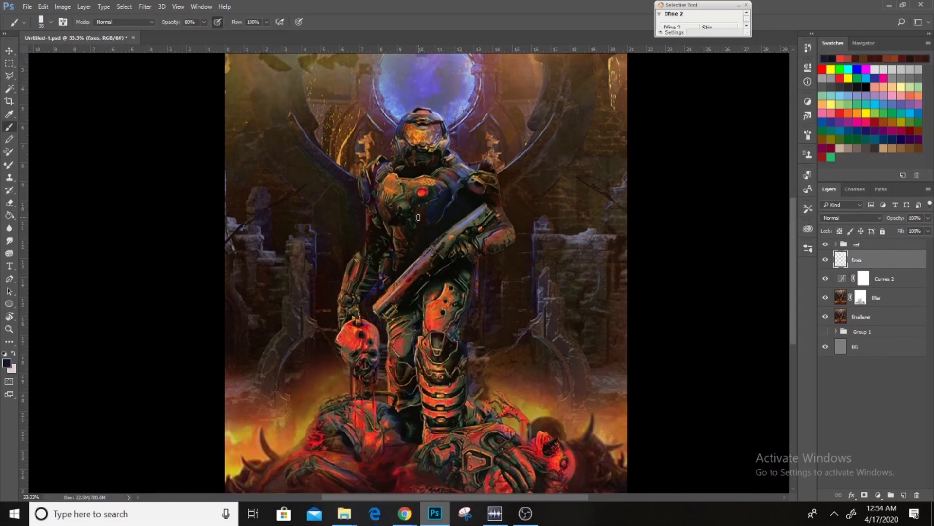
{"action": "key", "text": "e"}
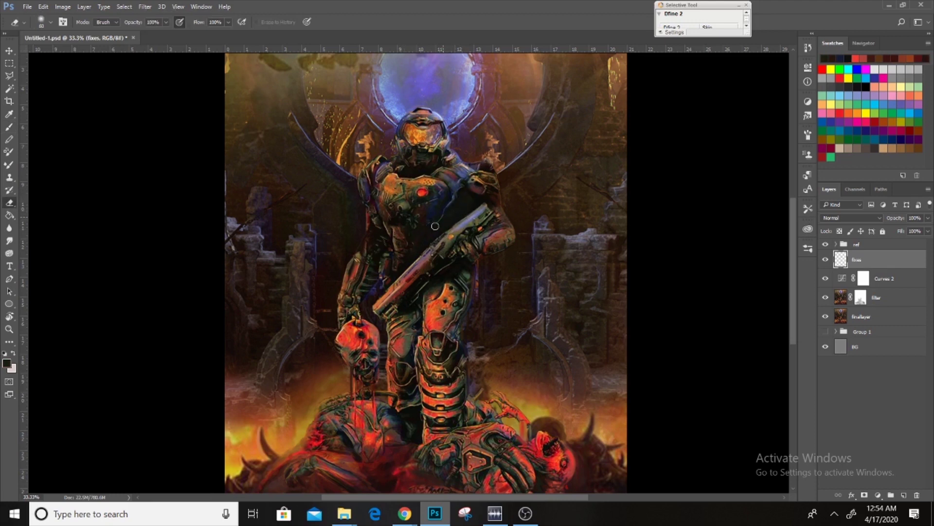
{"action": "key", "text": "b"}
{"action": "right_click", "coordinate": [778, 236]}
{"action": "key", "text": "Escape"}
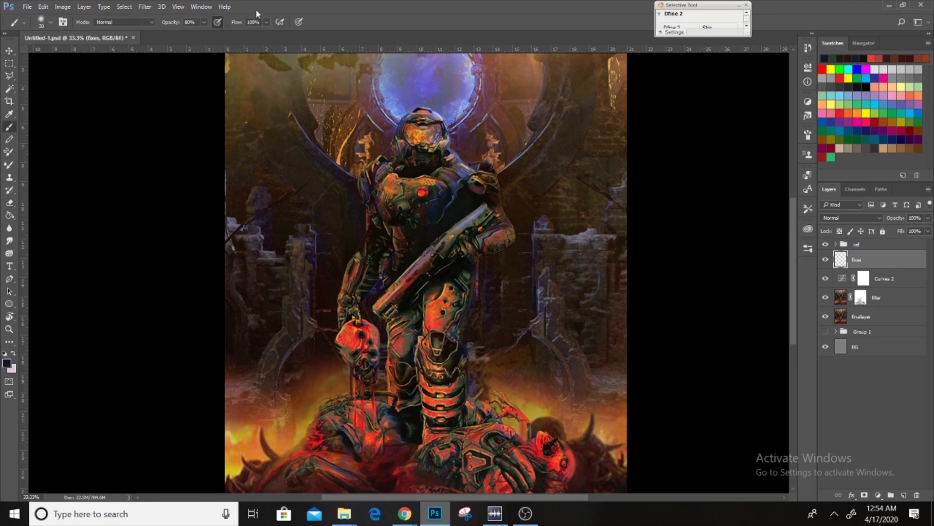
{"action": "left_click", "coordinate": [435, 319], "text": "alt"}
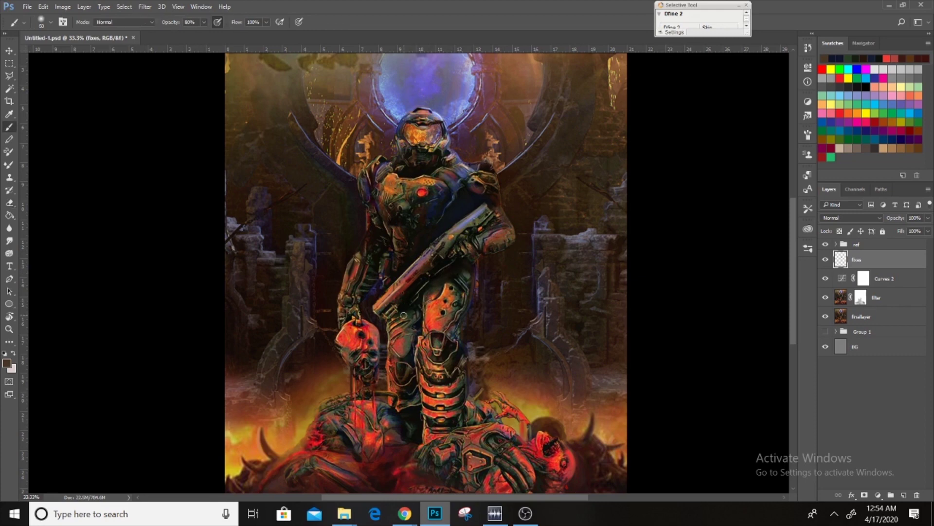
{"action": "left_click_drag", "start_coordinate": [400, 436], "coordinate": [412, 416]}
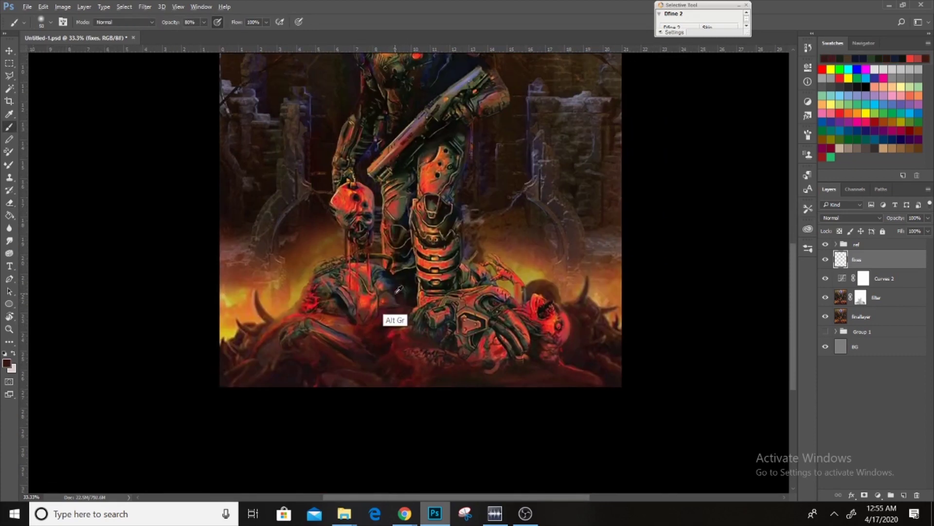
Step: Zoom out and create a new layer above fixes in Screen blend mode
{"action": "key", "text": "e"}
{"action": "key", "text": "ctrl+minus"}
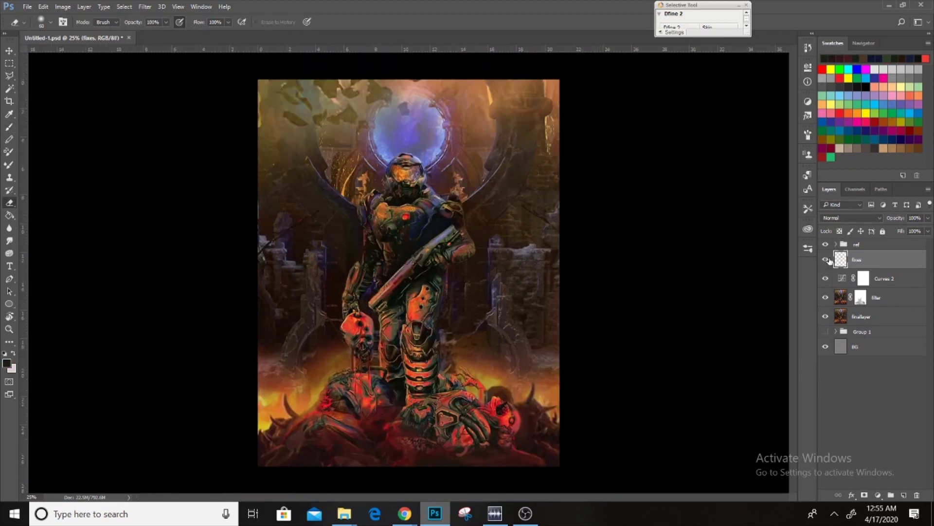
{"action": "key", "text": "ctrl+shift+alt+n"}
{"action": "left_click", "coordinate": [854, 218]}
{"action": "left_click", "coordinate": [863, 259]}
Step: Name the layer highlights and sample a light blue for a soft brush
{"action": "type", "text": "ts"}
{"action": "key", "text": "Return"}
{"action": "key", "text": "b"}
{"action": "left_click", "coordinate": [807, 248]}
{"action": "key", "text": "8"}
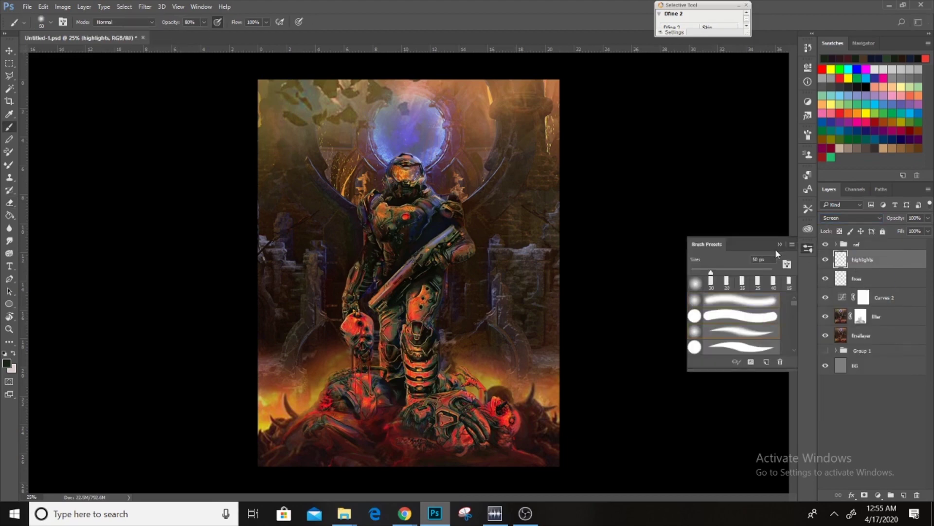
{"action": "scroll", "coordinate": [400, 200], "scroll_direction": "up", "scroll_amount": 2}
{"action": "left_click", "coordinate": [485, 125], "text": "alt"}
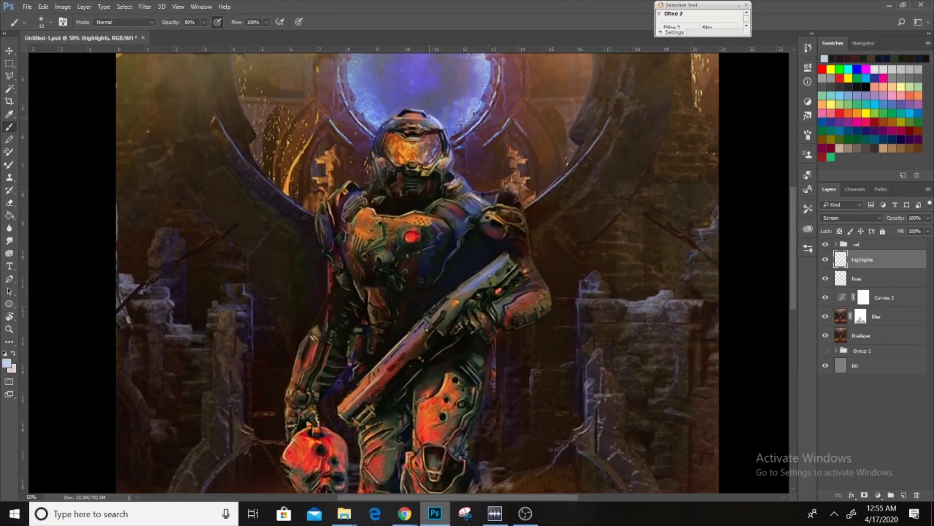
{"action": "scroll", "coordinate": [498, 223], "scroll_direction": "down", "scroll_amount": 1}
{"action": "scroll", "coordinate": [498, 224], "scroll_direction": "down", "scroll_amount": 1}
{"action": "left_click", "coordinate": [204, 22]}
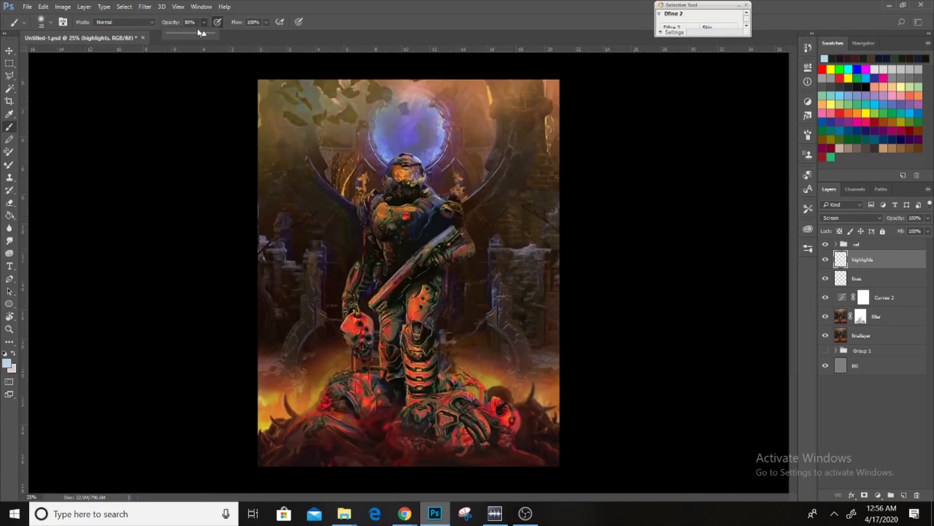
Step: Set highlights to Color Dodge and paint blue glow on helmet, skull, leg, ruins and wing
{"action": "key", "text": "alt+shift+d"}
{"action": "left_click", "coordinate": [446, 138], "text": "alt"}
{"action": "mouse_move", "coordinate": [414, 155]}
{"action": "left_mouse_down"}
{"action": "mouse_move", "coordinate": [458, 201]}
{"action": "mouse_move", "coordinate": [374, 299]}
{"action": "mouse_move", "coordinate": [369, 197]}
{"action": "mouse_move", "coordinate": [358, 209]}
{"action": "left_mouse_up"}
{"action": "left_click_drag", "start_coordinate": [503, 403], "coordinate": [516, 425]}
{"action": "left_click_drag", "start_coordinate": [439, 336], "coordinate": [438, 374]}
{"action": "left_click_drag", "start_coordinate": [491, 239], "coordinate": [493, 280]}
{"action": "left_click_drag", "start_coordinate": [325, 242], "coordinate": [327, 291]}
{"action": "left_click_drag", "start_coordinate": [317, 173], "coordinate": [358, 206]}
{"action": "left_click_drag", "start_coordinate": [385, 137], "coordinate": [364, 168]}
Step: Add an inverted mask and reveal the glow along wing and ruin edges at 38% brush opacity
{"action": "left_click", "coordinate": [865, 495]}
{"action": "key", "text": "ctrl+i"}
{"action": "key", "text": "3"}
{"action": "key", "text": "8"}
{"action": "key", "text": "x"}
{"action": "key", "text": "bracketright"}
{"action": "key", "text": "bracketright"}
{"action": "key", "text": "bracketright"}
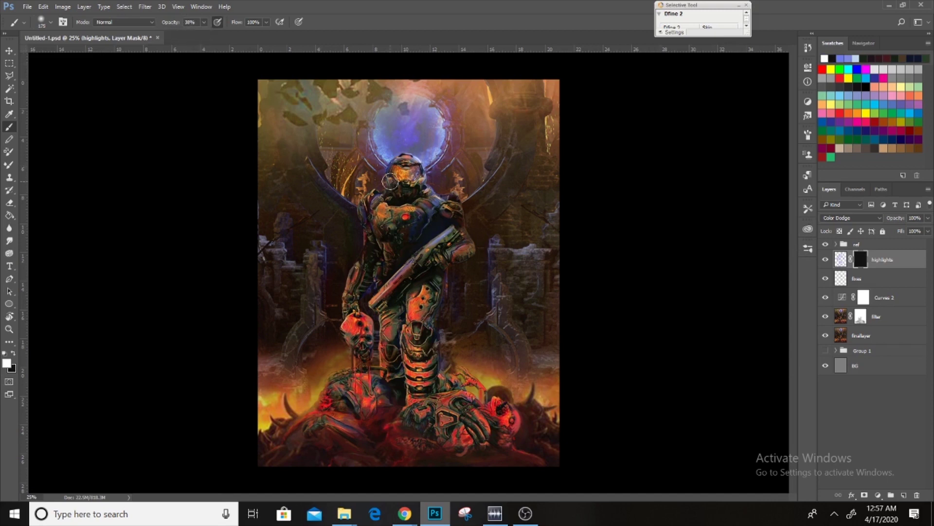
{"action": "left_click_drag", "start_coordinate": [357, 189], "coordinate": [336, 205]}
{"action": "left_click_drag", "start_coordinate": [327, 275], "coordinate": [329, 292]}
{"action": "key", "text": "x"}
{"action": "key", "text": "x"}
{"action": "left_click_drag", "start_coordinate": [491, 241], "coordinate": [493, 278]}
{"action": "key", "text": "x"}
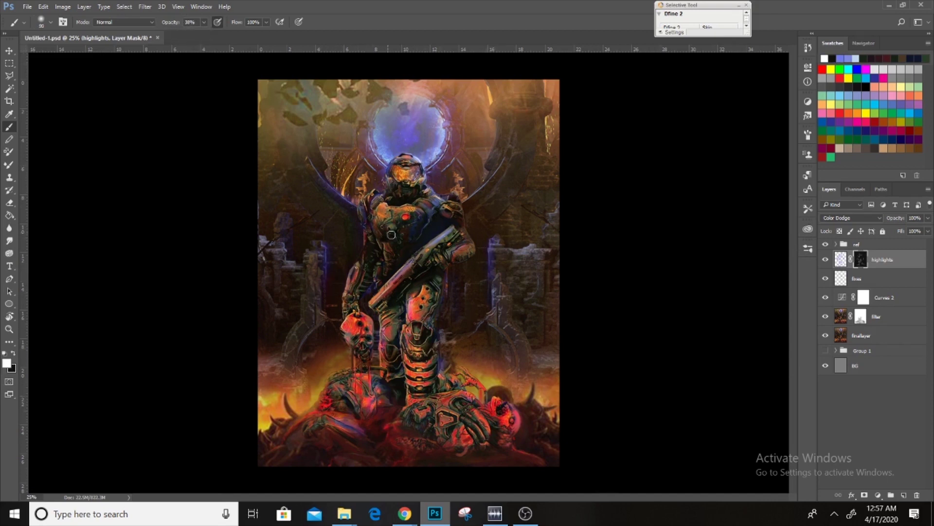
Step: Shift the glow's hue with Hue/Saturation and lower the highlights layer opacity
{"action": "left_click", "coordinate": [841, 259]}
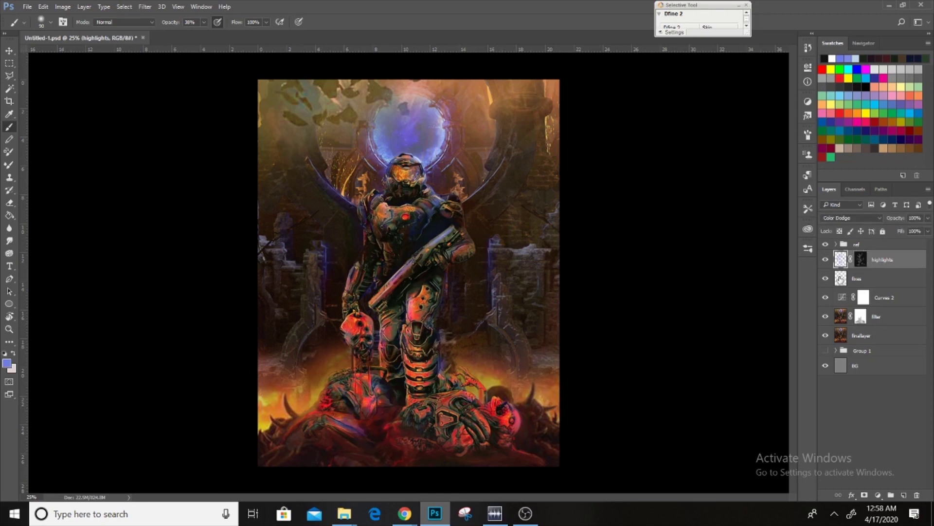
{"action": "key", "text": "ctrl+u"}
{"action": "left_click_drag", "start_coordinate": [753, 195], "coordinate": [738, 195]}
{"action": "key", "text": "Return"}
{"action": "left_click_drag", "start_coordinate": [928, 218], "coordinate": [908, 234]}
Step: Refine the highlights mask in black at 63% brush opacity and save the document
{"action": "left_click", "coordinate": [861, 259]}
{"action": "key", "text": "6"}
{"action": "key", "text": "3"}
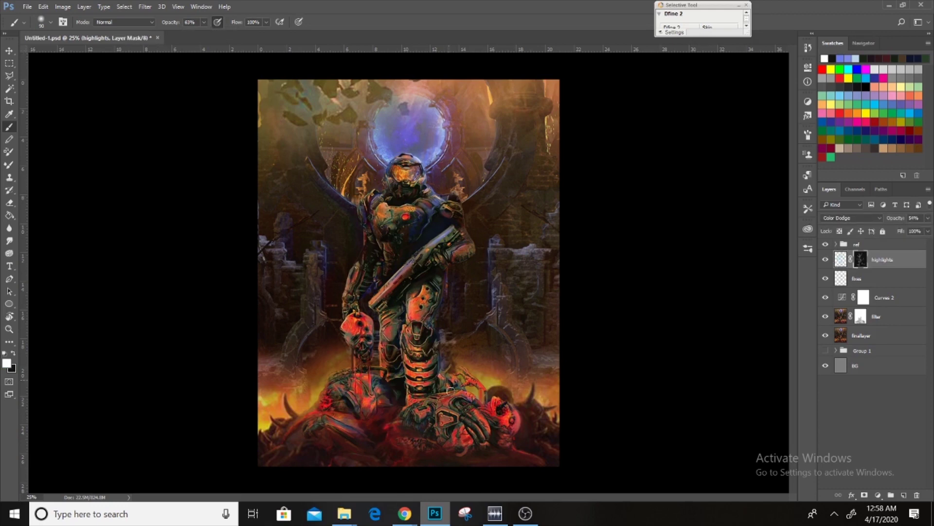
{"action": "left_click", "coordinate": [841, 260]}
{"action": "key", "text": "ctrl+s"}
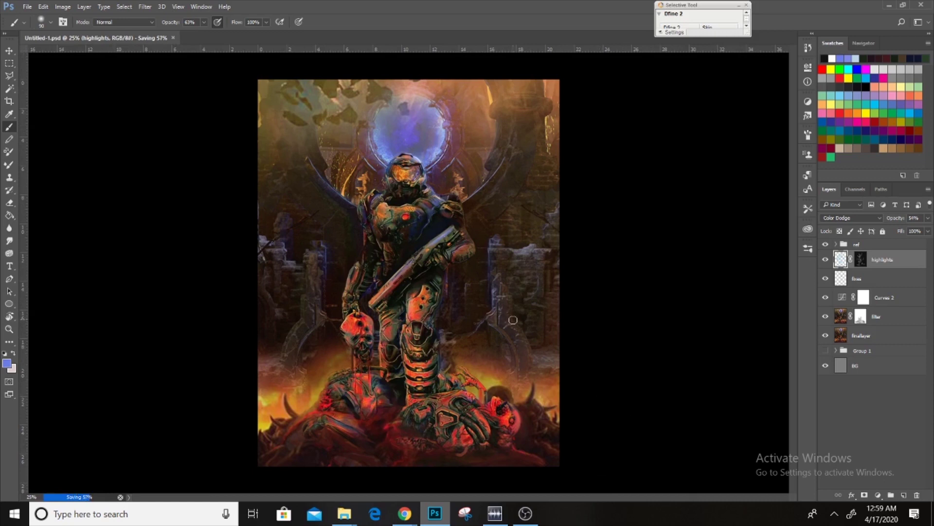
{"action": "key", "text": "t"}
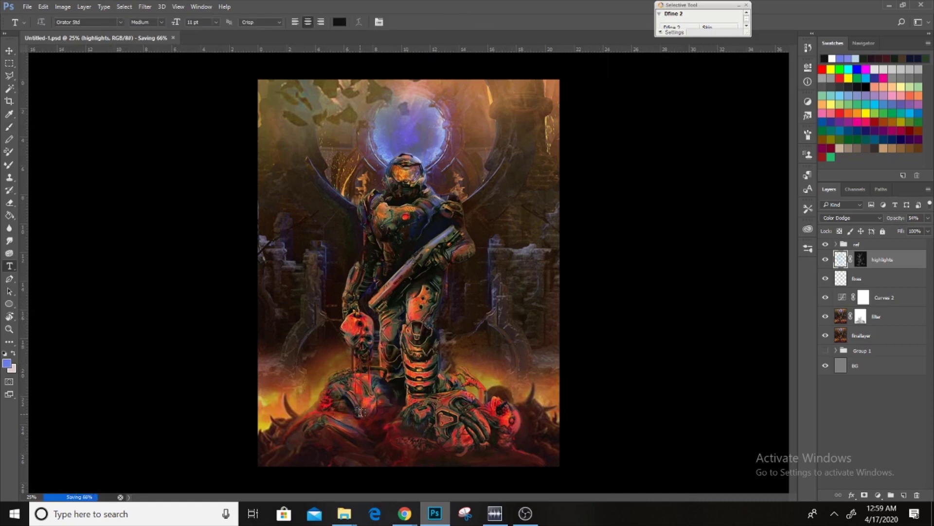
Step: Type the signer's name in spaced capitals near the bottom centre, coloured white
{"action": "left_click", "coordinate": [360, 412]}
{"action": "type", "text": "A L I S H B A W A H E E D"}
{"action": "left_click", "coordinate": [339, 22]}
{"action": "left_click", "coordinate": [855, 117]}
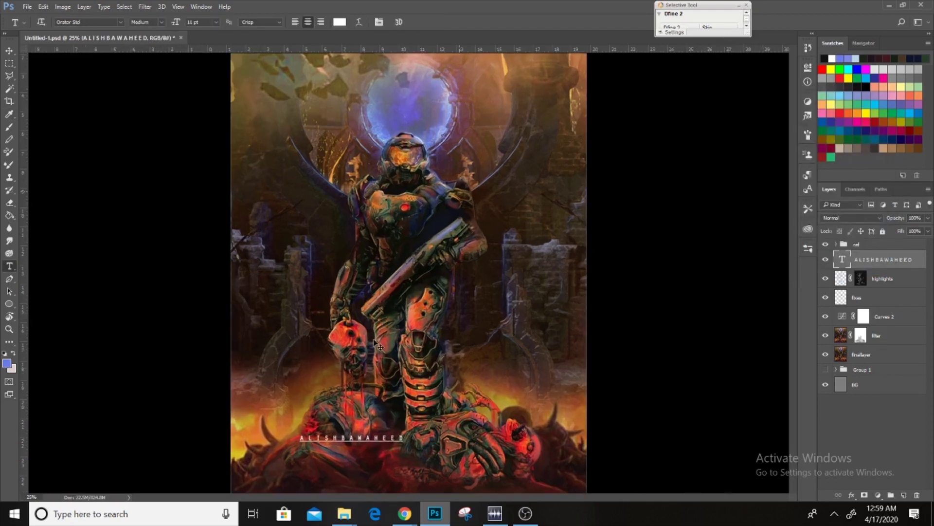
{"action": "key", "text": "ctrl+minus"}
{"action": "key", "text": "ctrl+minus"}
Step: Reopen the signature text layer and give it a different font size
{"action": "key", "text": "v"}
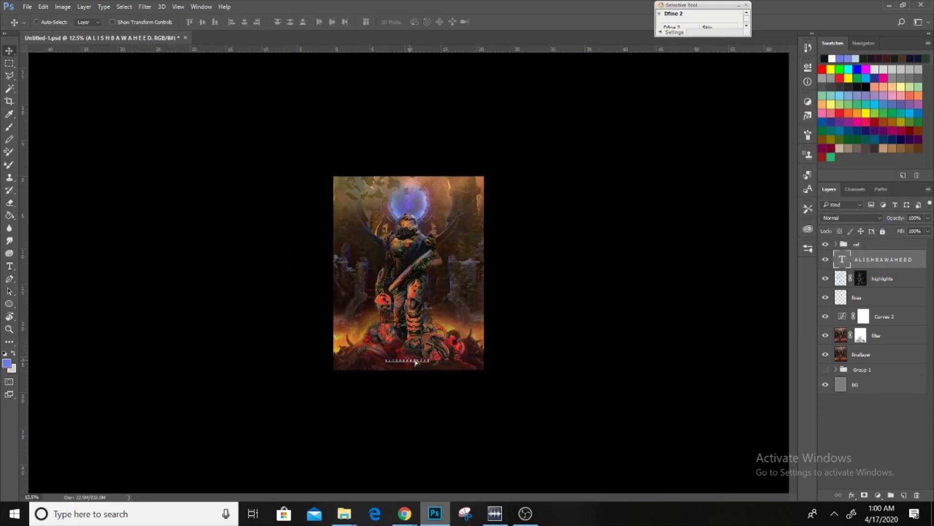
{"action": "double_click", "coordinate": [415, 362]}
{"action": "left_click", "coordinate": [204, 22]}
{"action": "left_click", "coordinate": [219, 152]}
{"action": "left_click", "coordinate": [413, 22]}
Step: Check the signature's placement against the whole artwork and finish editing it
{"action": "key", "text": "ctrl+plus"}
{"action": "key", "text": "ctrl+plus"}
{"action": "key", "text": "ctrl+plus"}
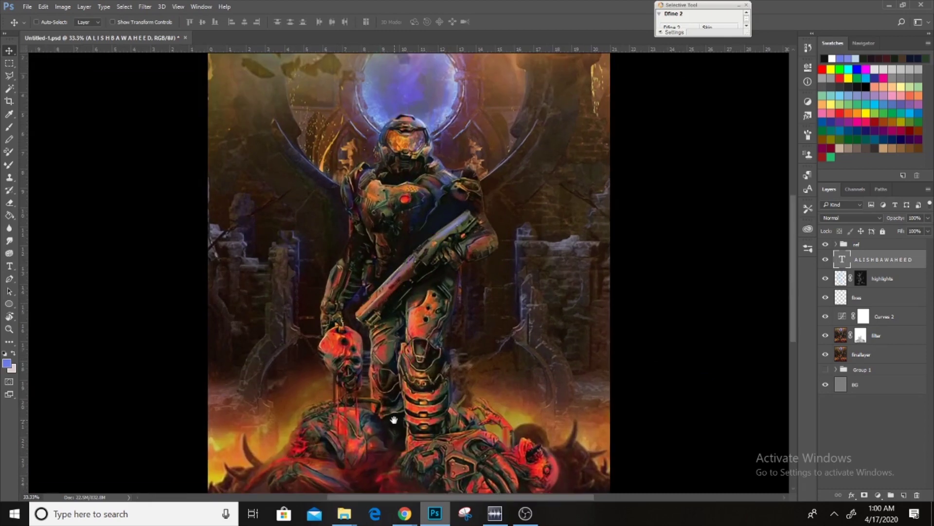
{"action": "left_click_drag", "start_coordinate": [394, 421], "coordinate": [435, 287]}
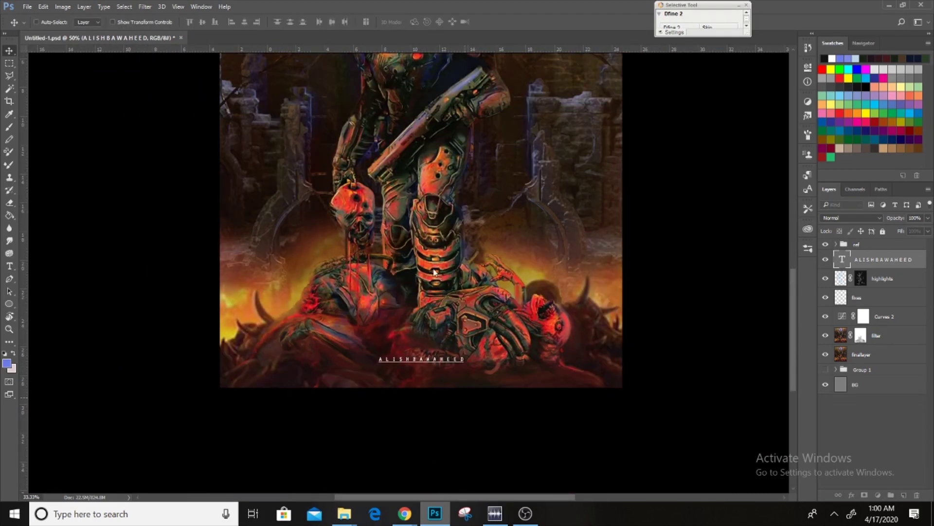
{"action": "key", "text": "ctrl+minus"}
{"action": "key", "text": "ctrl+minus"}
{"action": "key", "text": "ctrl+minus"}
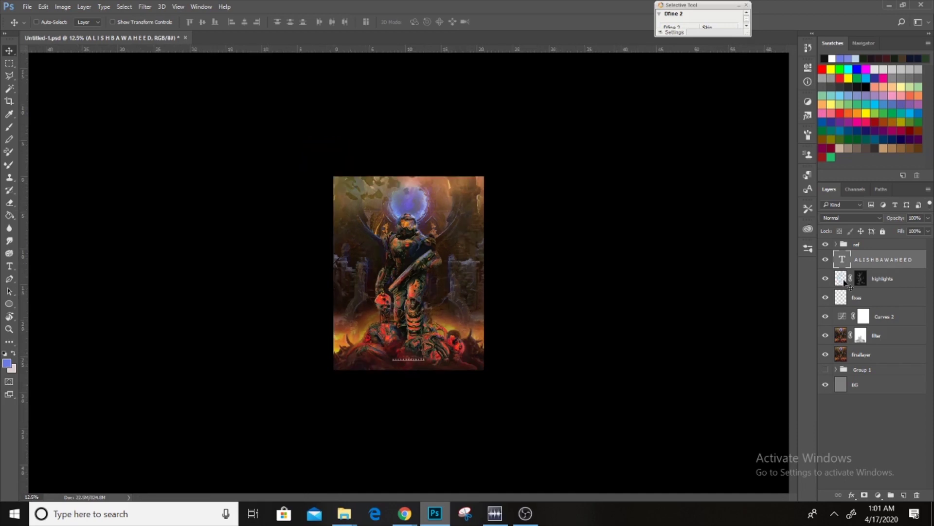
{"action": "double_click", "coordinate": [841, 259]}
{"action": "key", "text": "Escape"}
Step: On a new empty layer, paint a green brush scribble above the signature
{"action": "key", "text": "v"}
{"action": "key", "text": "ctrl+plus"}
{"action": "key", "text": "ctrl+plus"}
{"action": "key", "text": "ctrl+shift+alt+n"}
{"action": "key", "text": "b"}
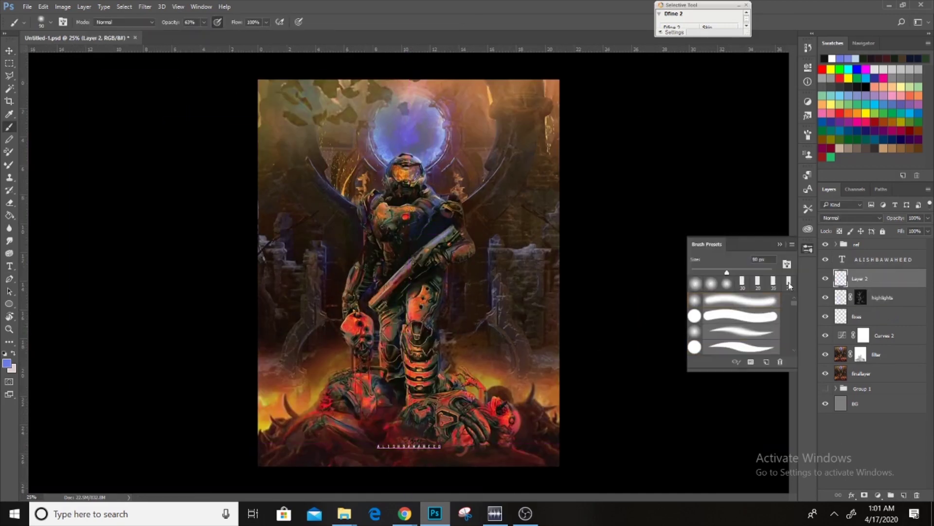
{"action": "left_click", "coordinate": [830, 69]}
{"action": "left_click", "coordinate": [830, 157]}
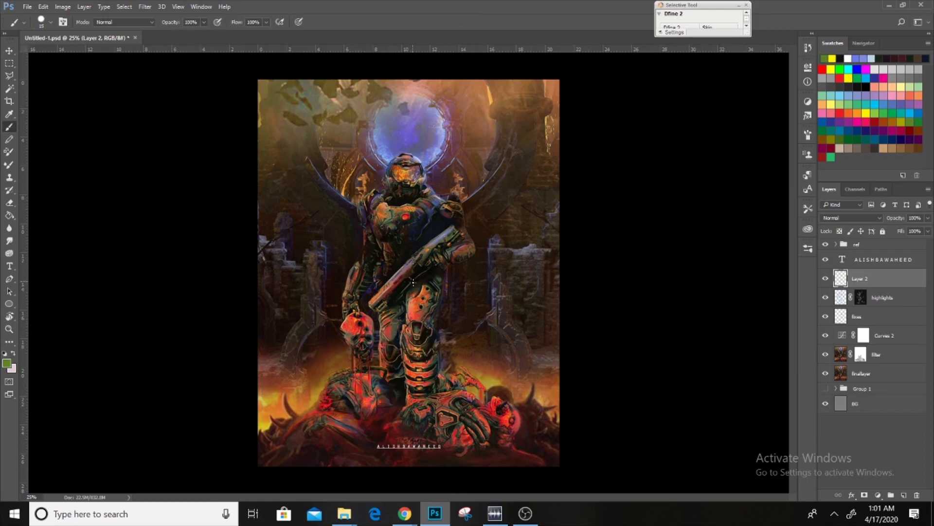
{"action": "scroll", "coordinate": [409, 445], "scroll_direction": "up", "scroll_amount": 4}
{"action": "scroll", "coordinate": [292, 340], "scroll_direction": "down", "scroll_amount": 3}
{"action": "mouse_move", "coordinate": [262, 296]}
{"action": "left_mouse_down"}
{"action": "mouse_move", "coordinate": [316, 235]}
{"action": "mouse_move", "coordinate": [360, 273]}
{"action": "left_mouse_up"}
Step: Shift the scribble's hue to -62 and save the document
{"action": "scroll", "coordinate": [409, 263], "scroll_direction": "down", "scroll_amount": 4}
{"action": "key", "text": "ctrl+u"}
{"action": "mouse_move", "coordinate": [754, 193]}
{"action": "left_mouse_down"}
{"action": "mouse_move", "coordinate": [728, 195]}
{"action": "mouse_move", "coordinate": [774, 193]}
{"action": "mouse_move", "coordinate": [735, 195]}
{"action": "left_mouse_up"}
{"action": "key", "text": "Return"}
{"action": "key", "text": "ctrl+s"}
Step: Select the fixes layer and sample gold and light periwinkle blue colours from the image
{"action": "left_click", "coordinate": [849, 317]}
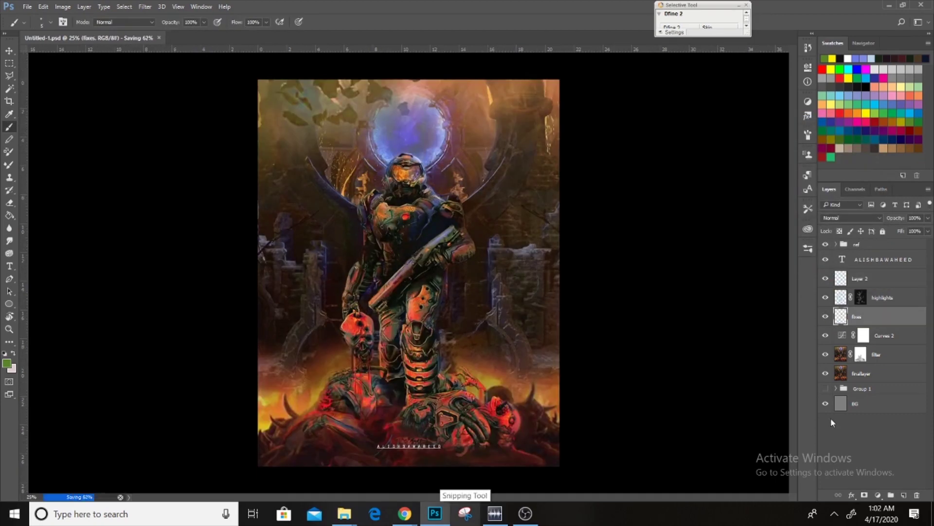
{"action": "left_click", "coordinate": [291, 412]}
{"action": "left_click", "coordinate": [311, 399], "text": "alt"}
{"action": "left_click", "coordinate": [409, 122], "text": "alt"}
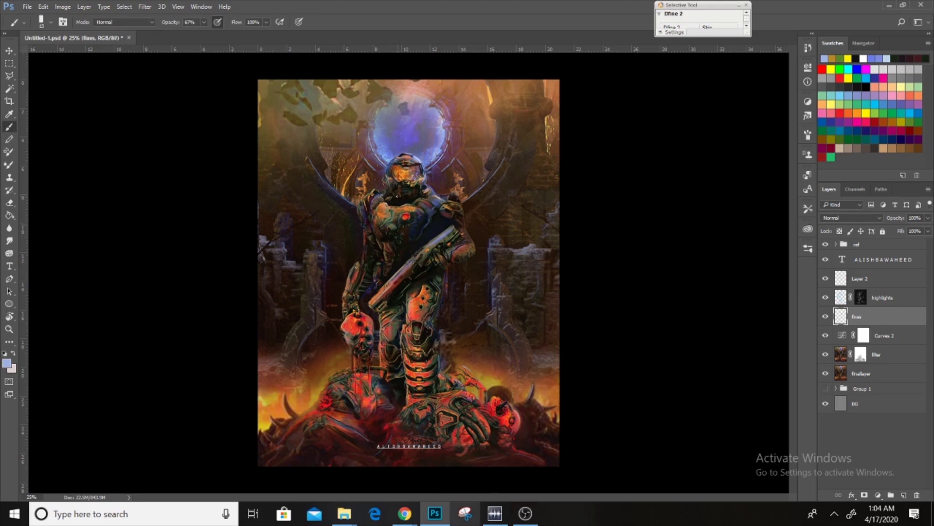
{"action": "key", "text": "b"}
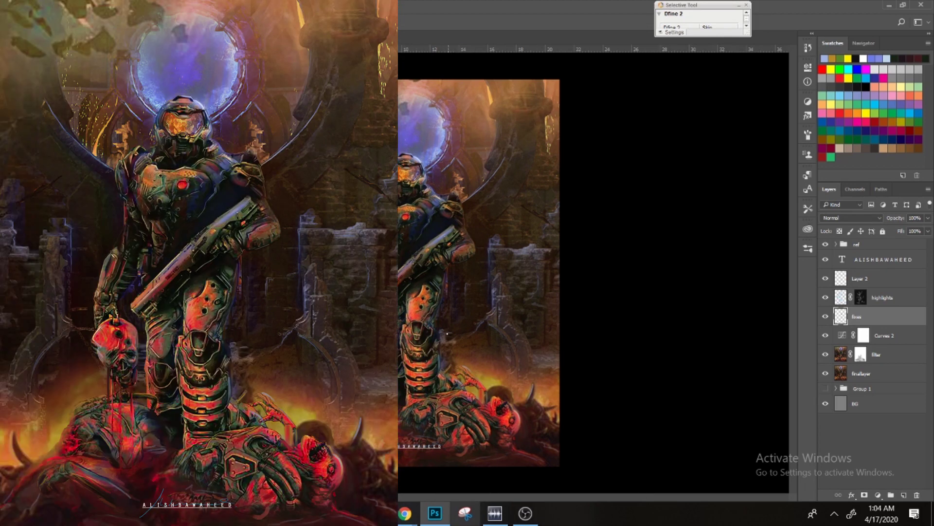